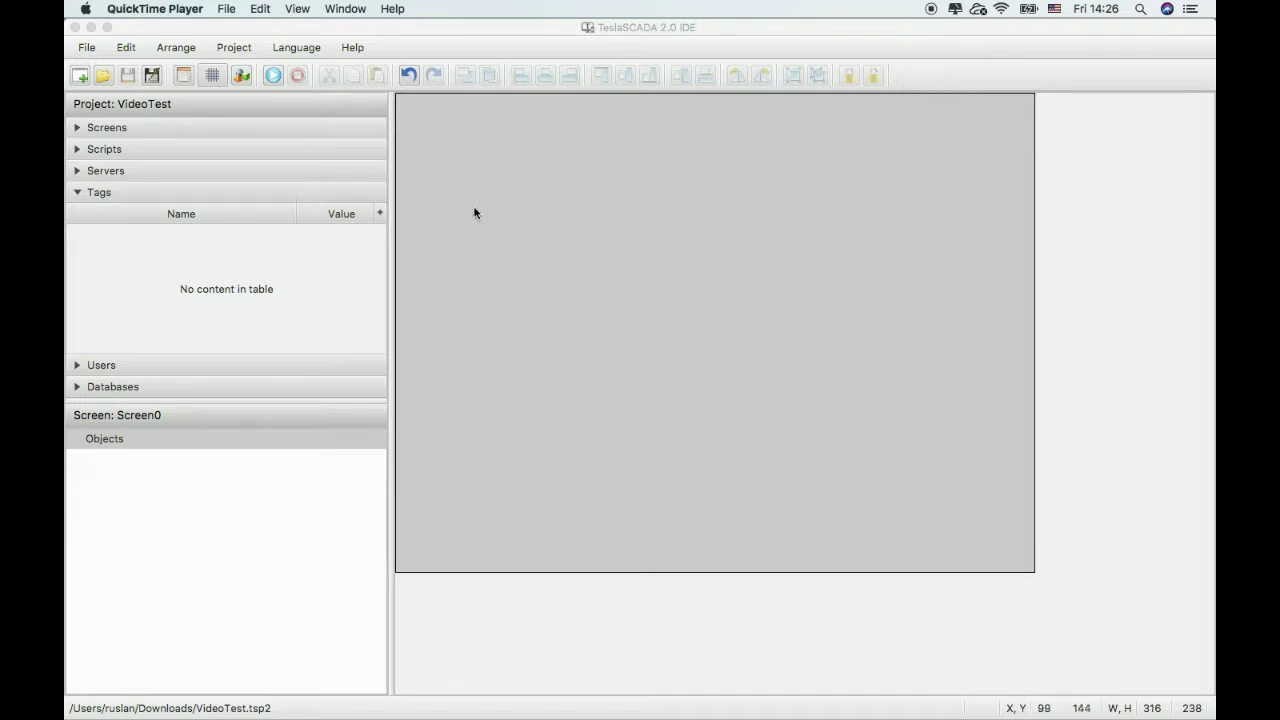
Step: Add a Video widget from the Widgets collection to Screen0
right_click(475, 208)
left_click(494, 219)
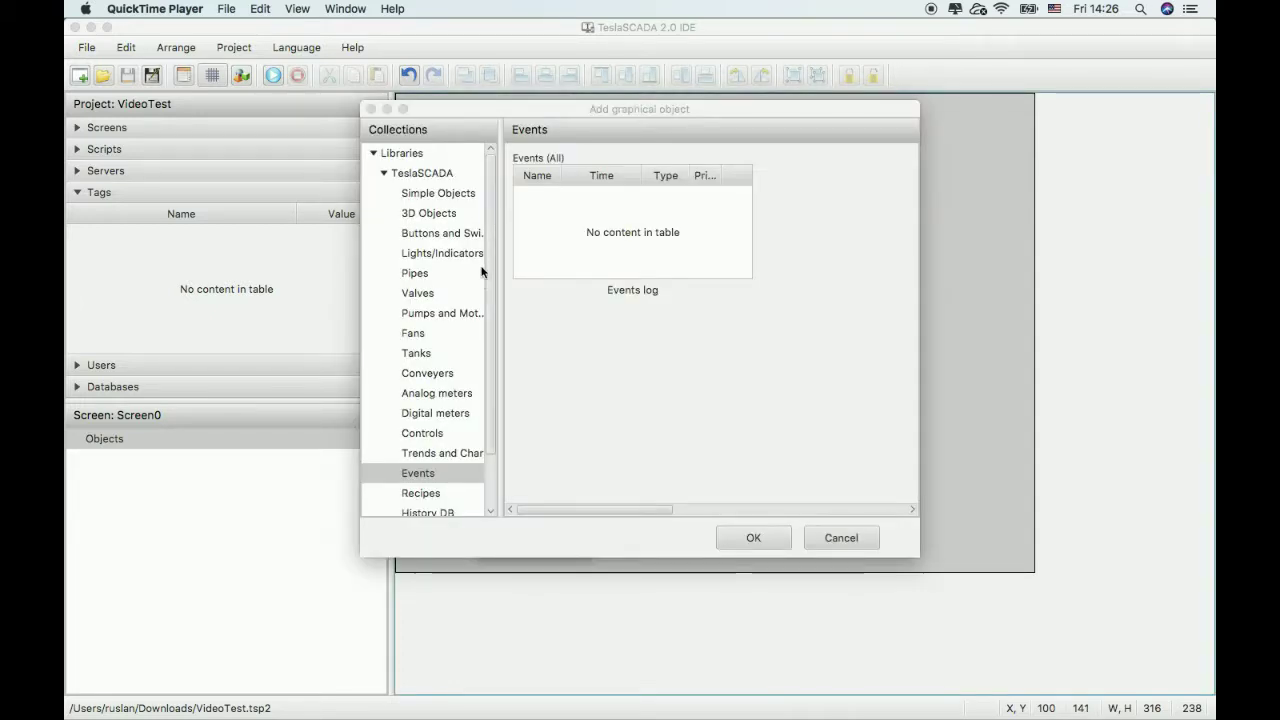
left_click_drag(488, 271, 497, 329)
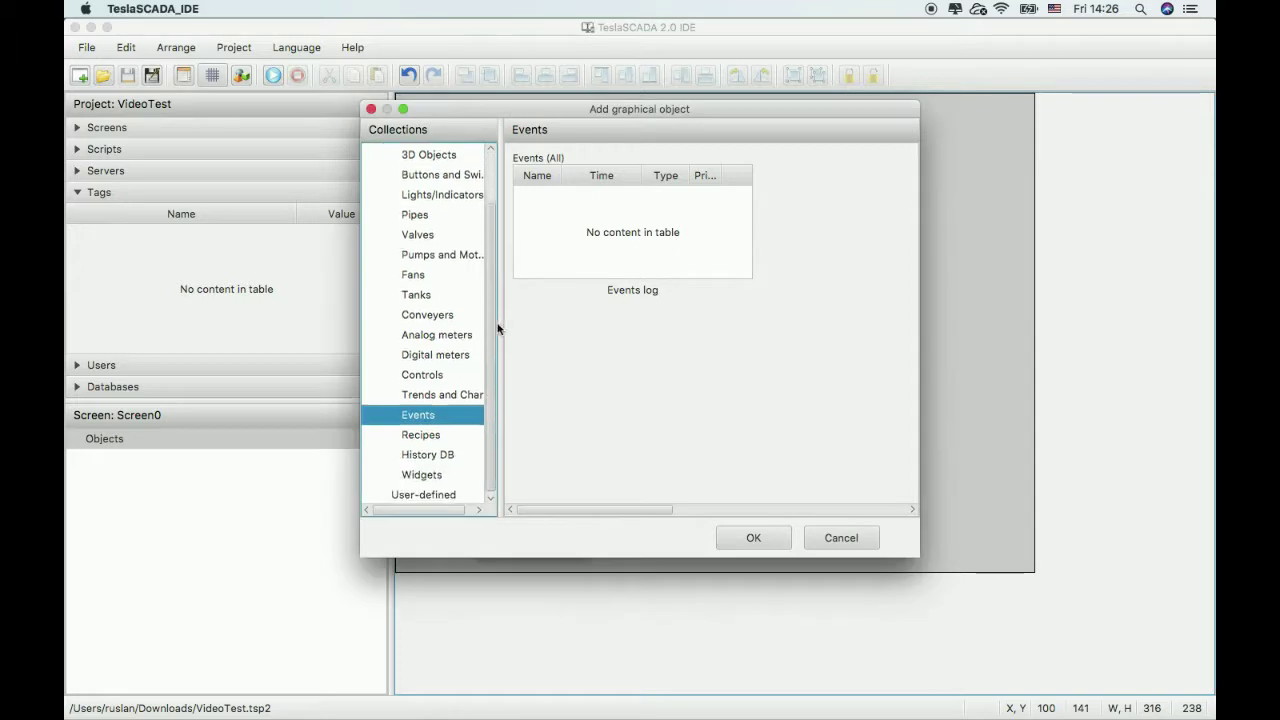
left_click(421, 476)
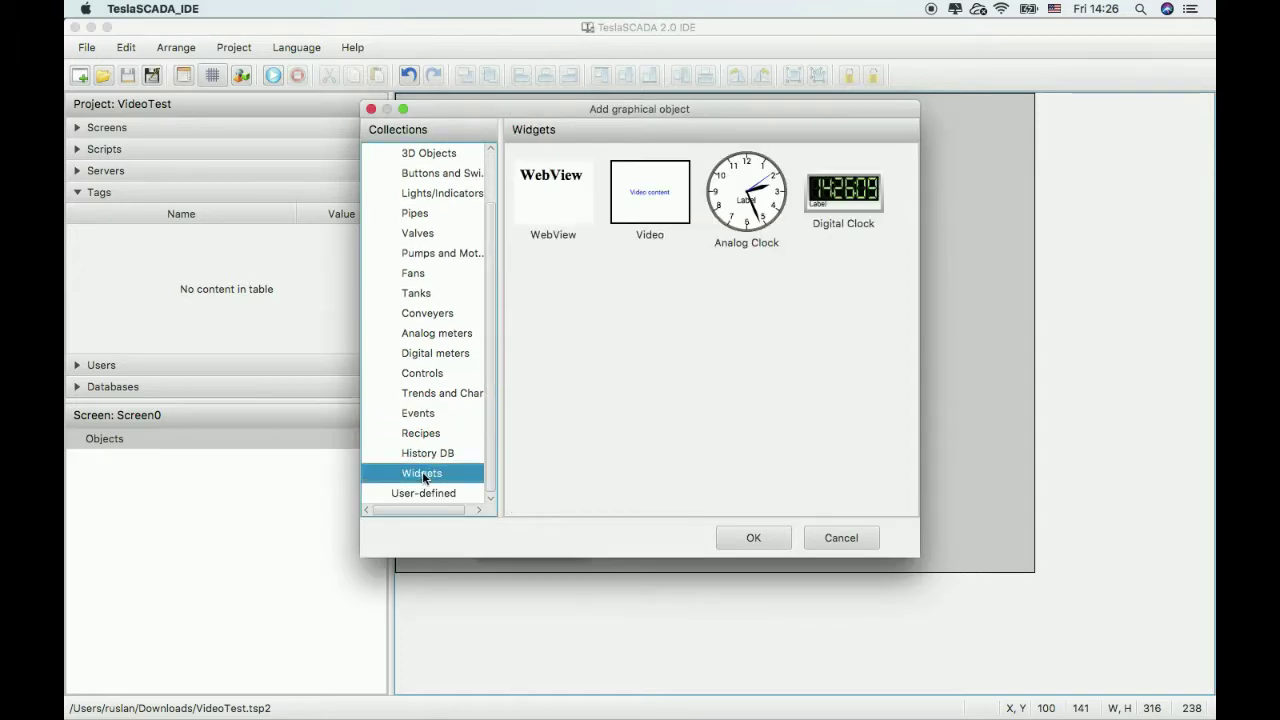
double_click(655, 199)
Step: Enlarge the Video0 object to 274 by 221 and nudge it slightly up and left
left_click(540, 171)
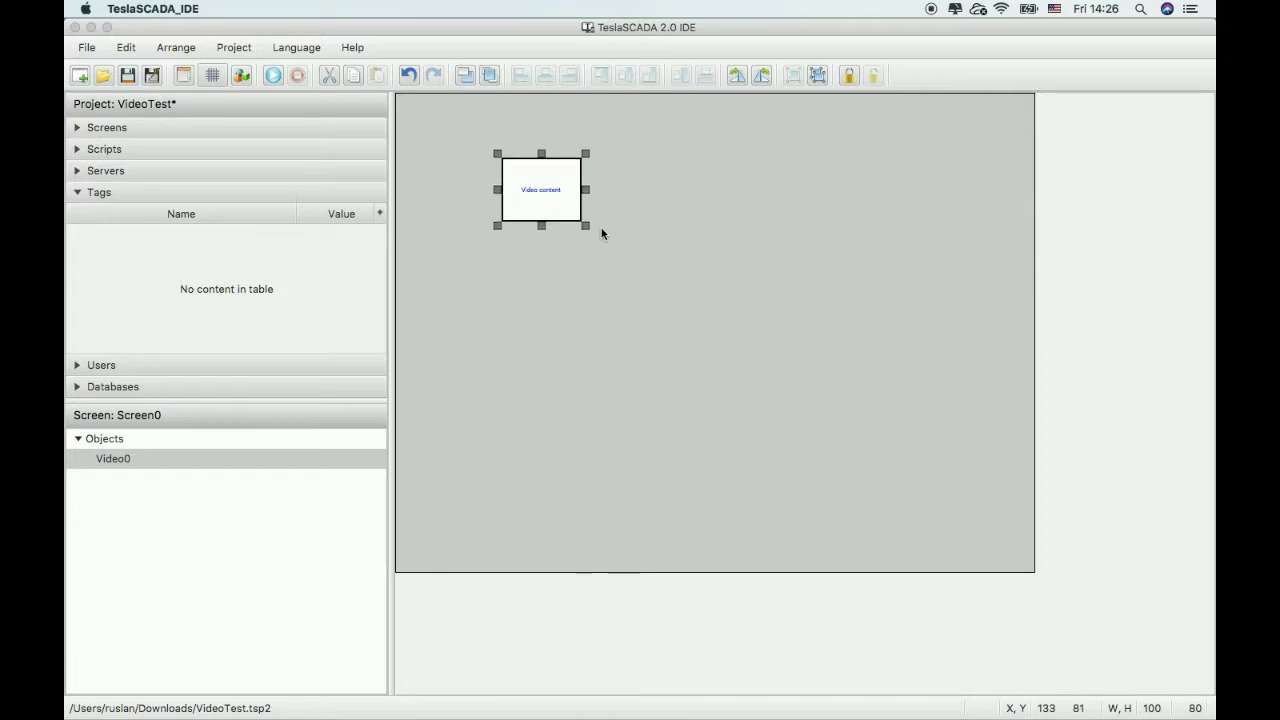
left_click(600, 238)
left_click(566, 219)
left_click_drag(585, 226, 723, 337)
left_click_drag(585, 269, 555, 236)
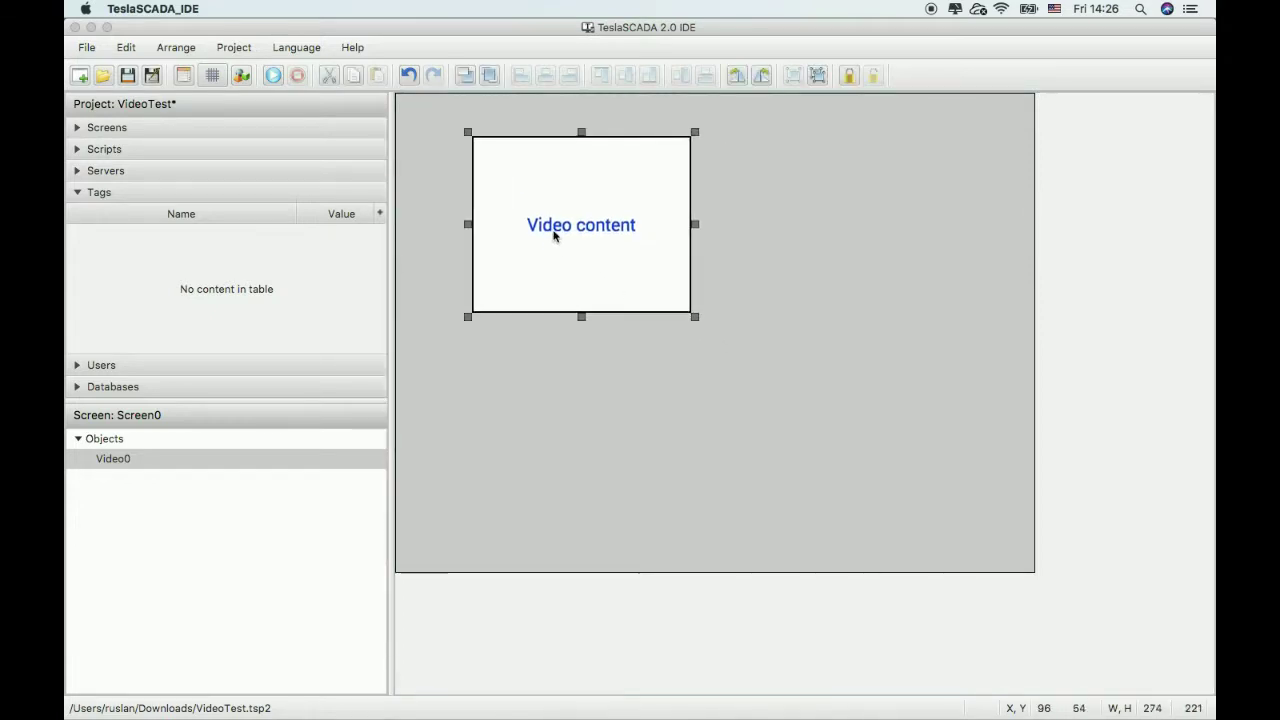
Step: Open Video0's properties and copy the mall camera stream address from Chrome
double_click(555, 236)
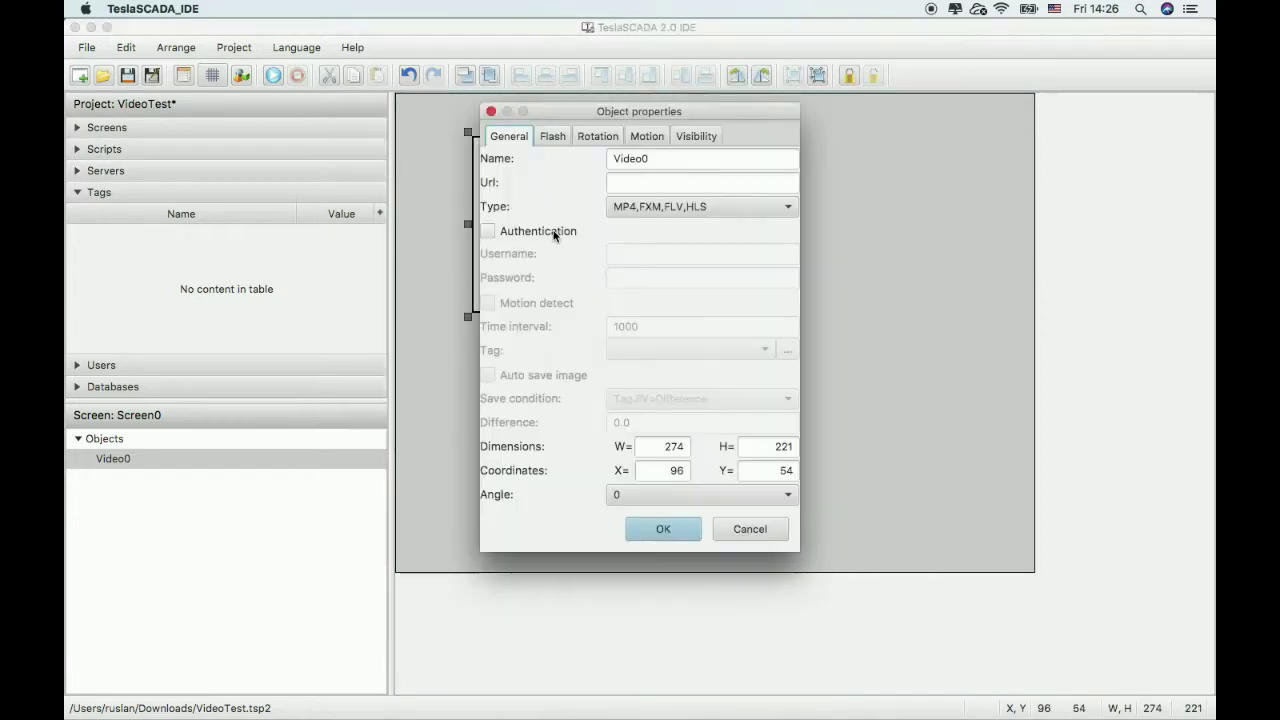
left_click(619, 186)
left_click(395, 700)
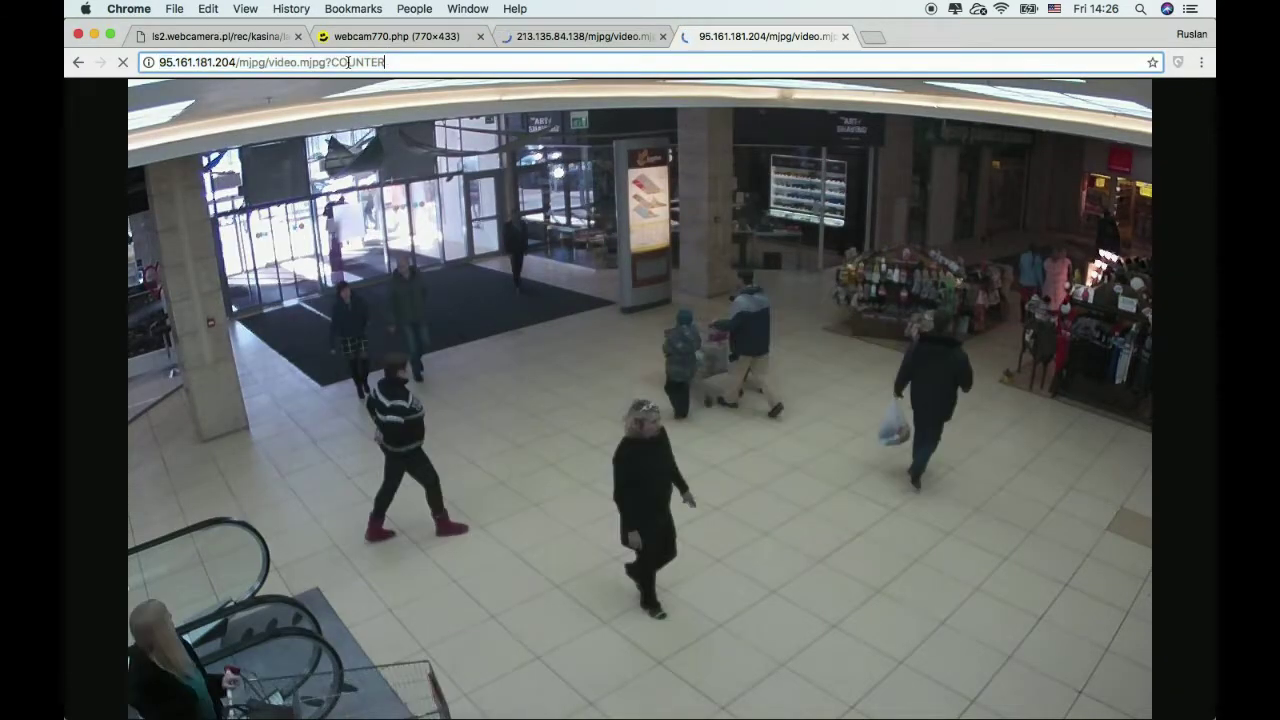
left_click_drag(385, 62, 155, 62)
right_click(228, 56)
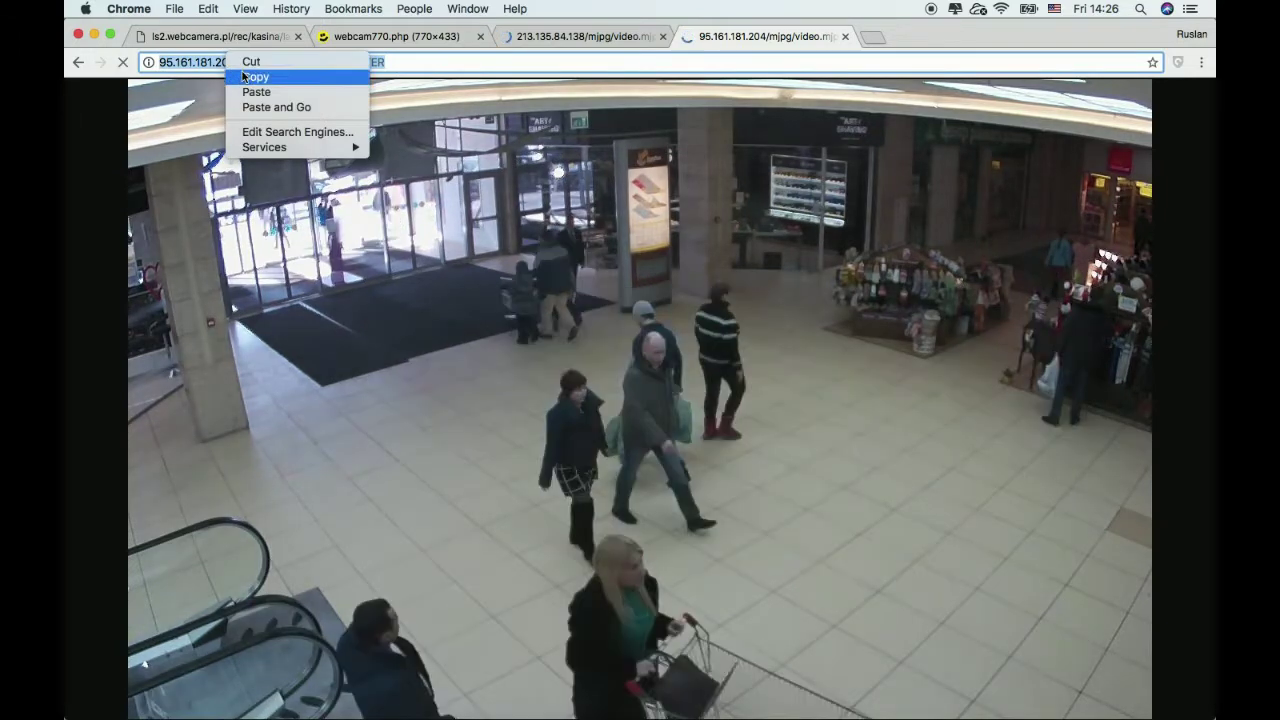
left_click(250, 77)
Step: Paste the camera URL as Video0's source, set Type to MJPEG, and run the project
left_click(1015, 688)
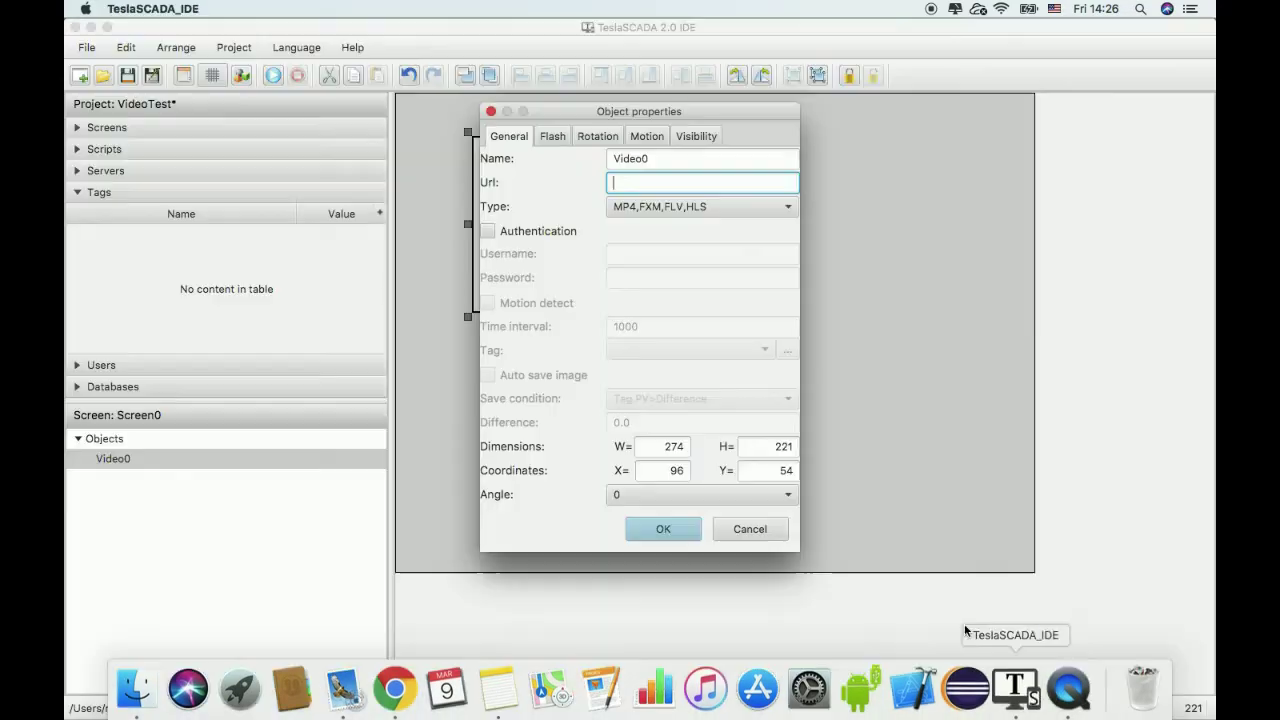
key("super+v")
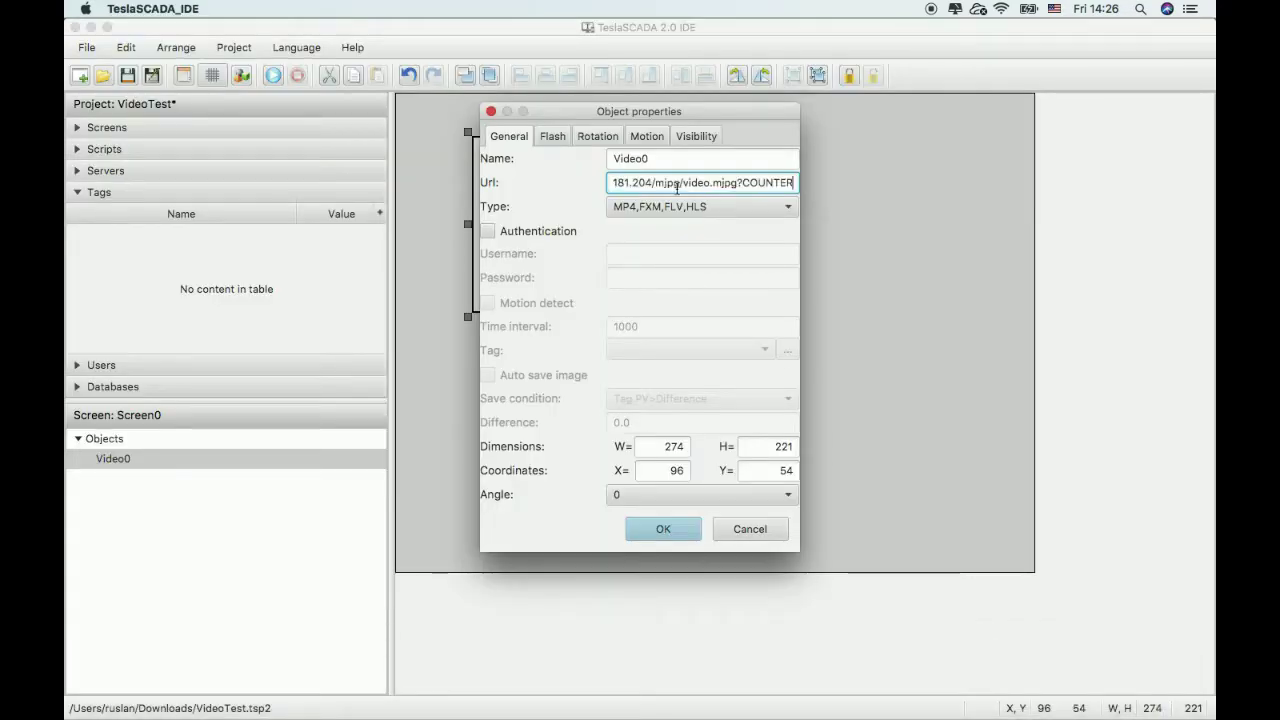
left_click(675, 208)
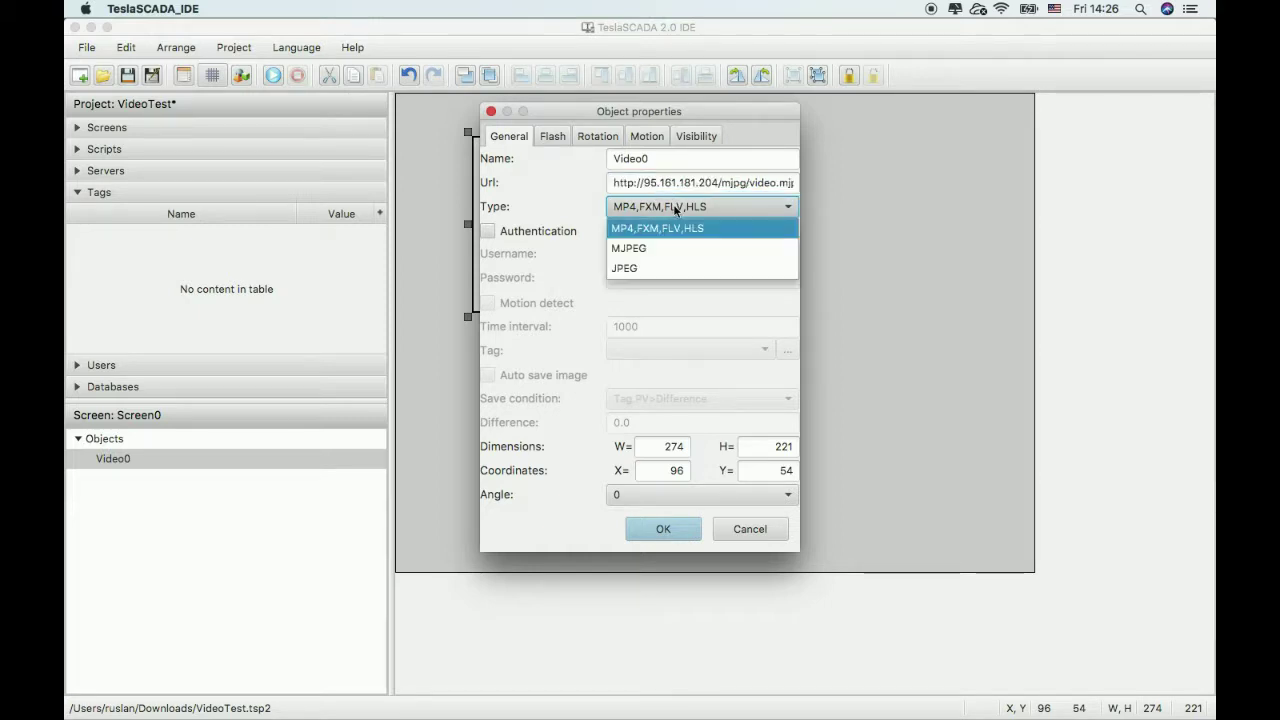
left_click(645, 247)
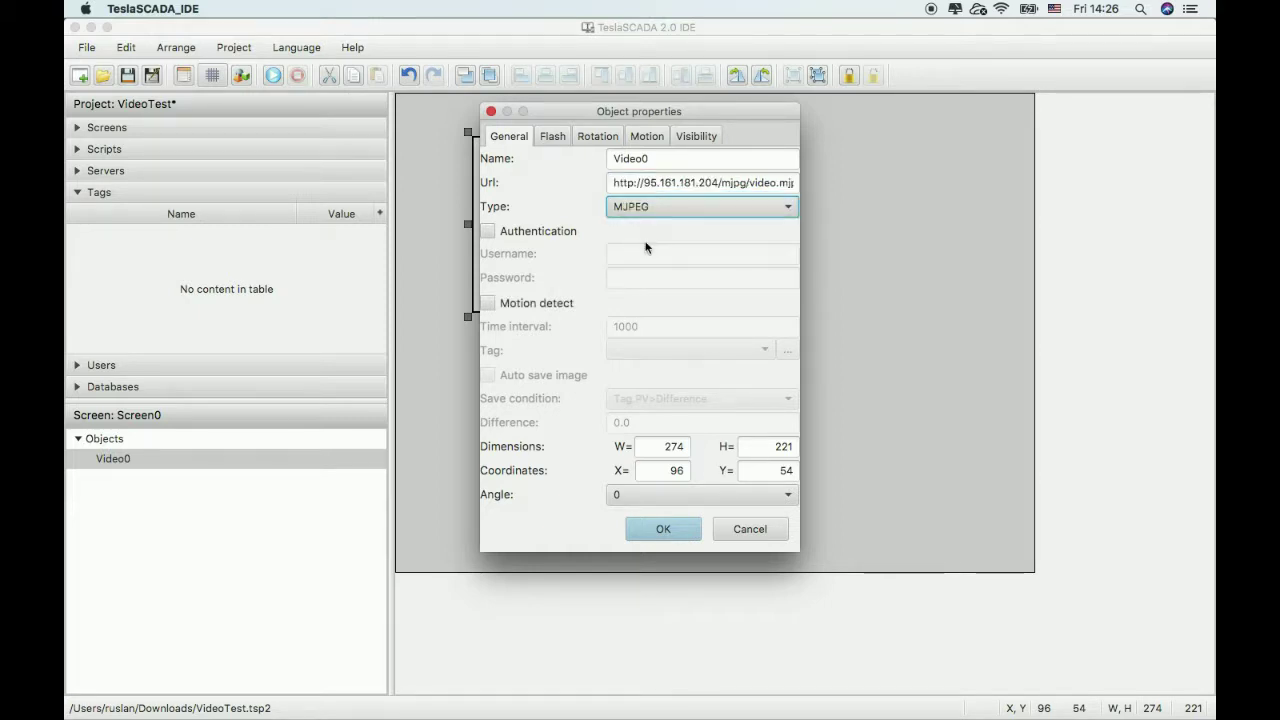
left_click(660, 529)
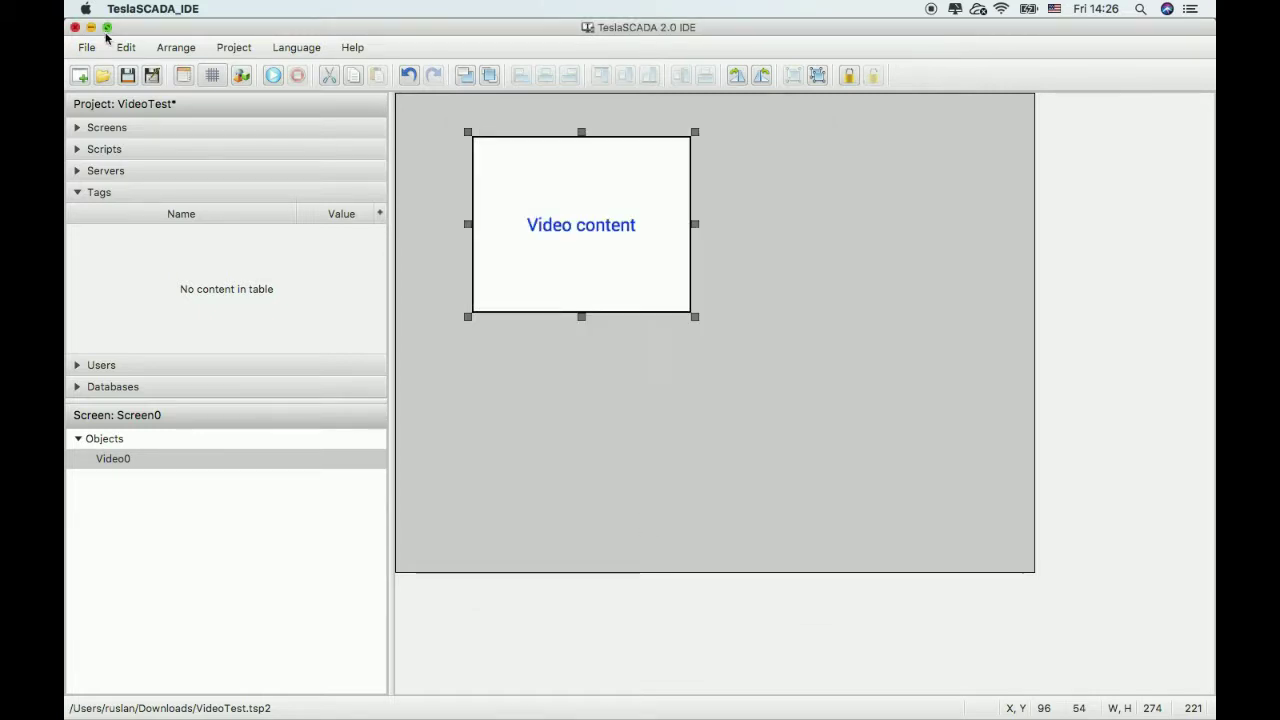
left_click(278, 75)
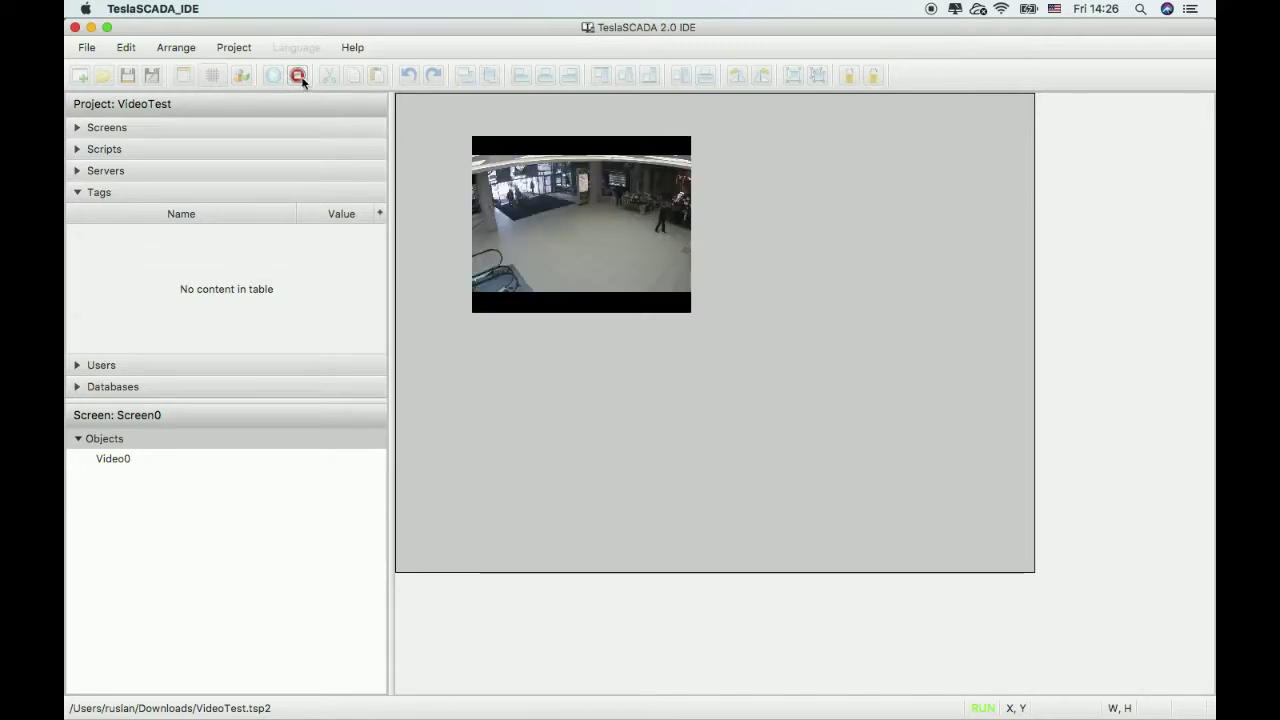
Step: Stop the run, resize Video0 to 308 by 278, and save the project
left_click(298, 76)
left_click(497, 191)
left_click_drag(690, 313, 693, 346)
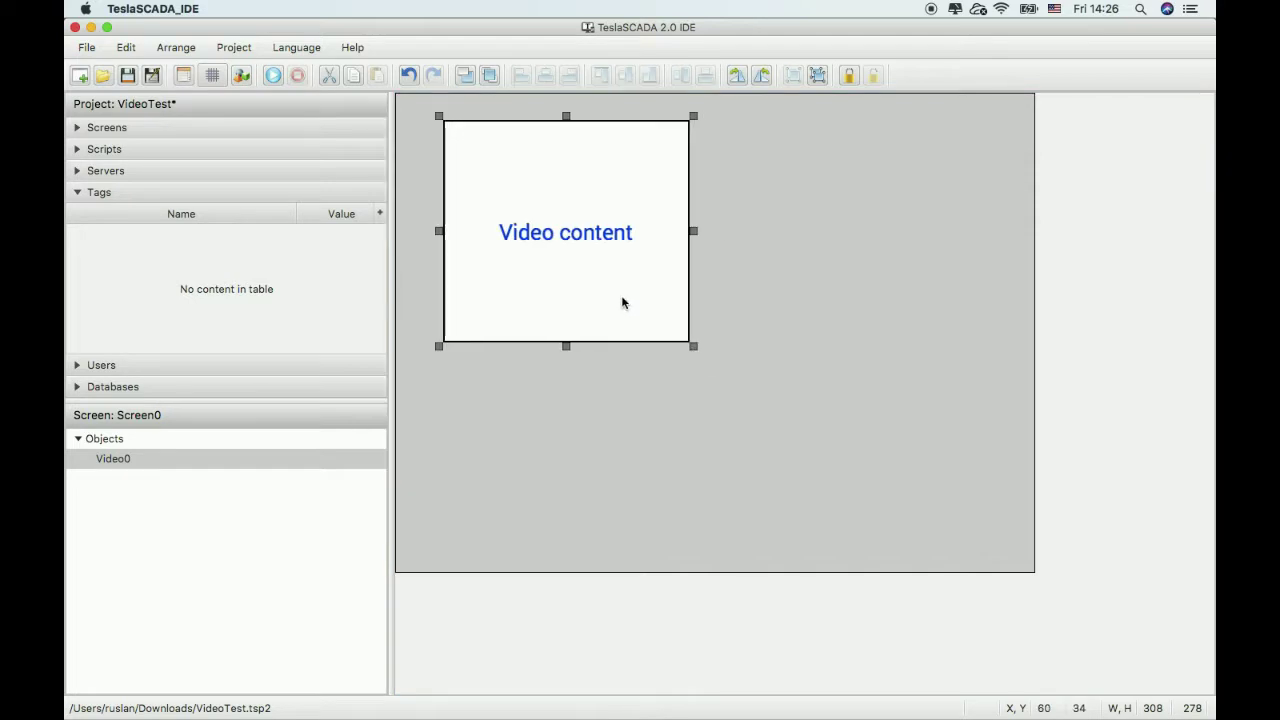
left_click(130, 78)
Step: Tick Motion detect in Video0's Object properties and confirm
double_click(508, 212)
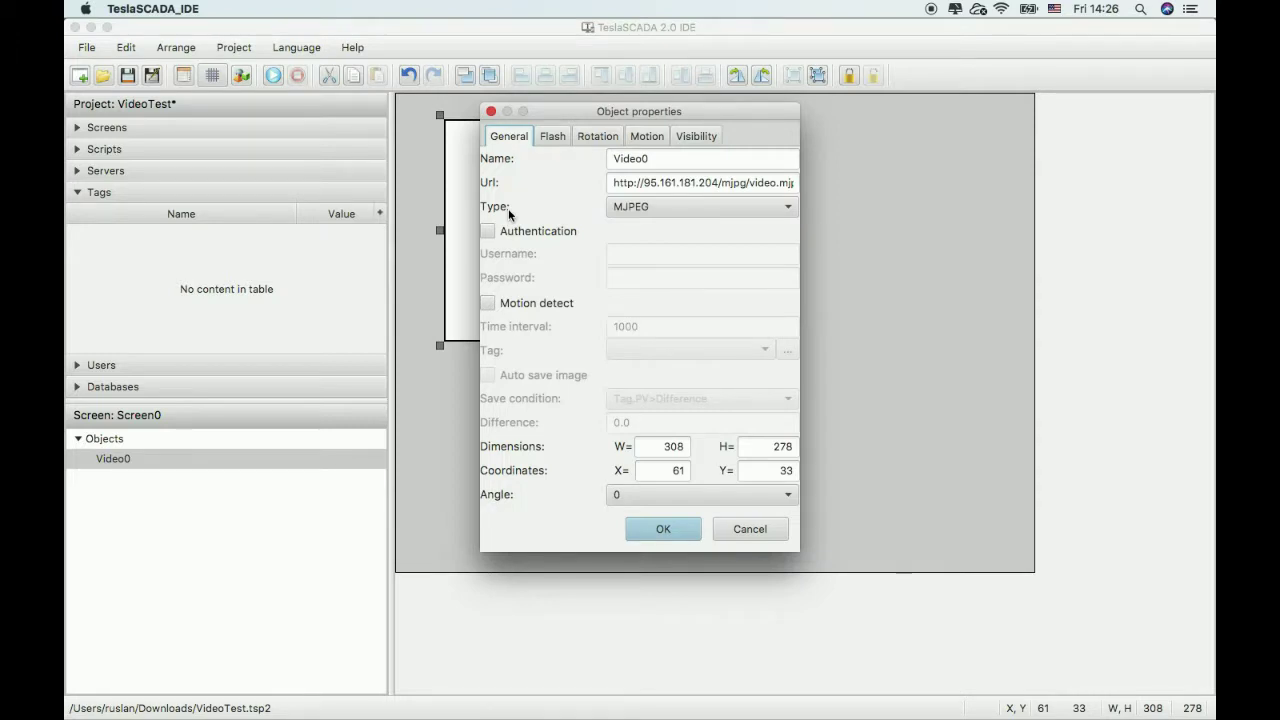
left_click(487, 303)
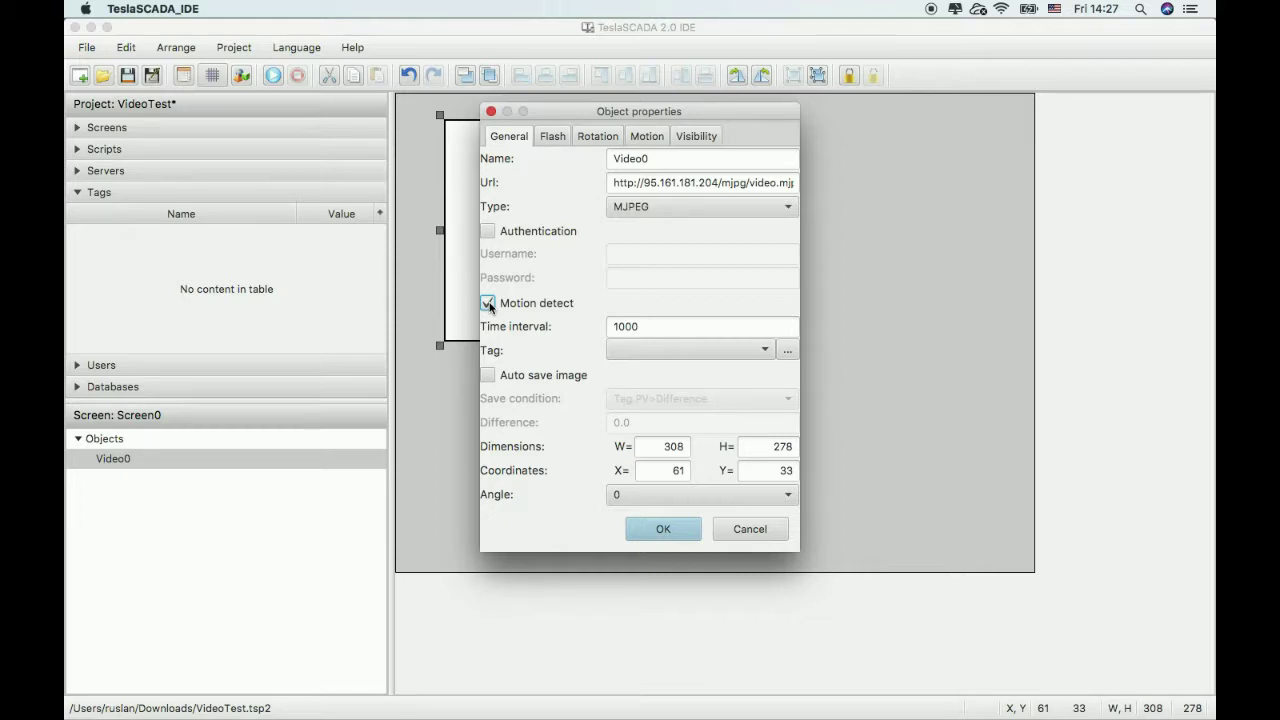
left_click(680, 528)
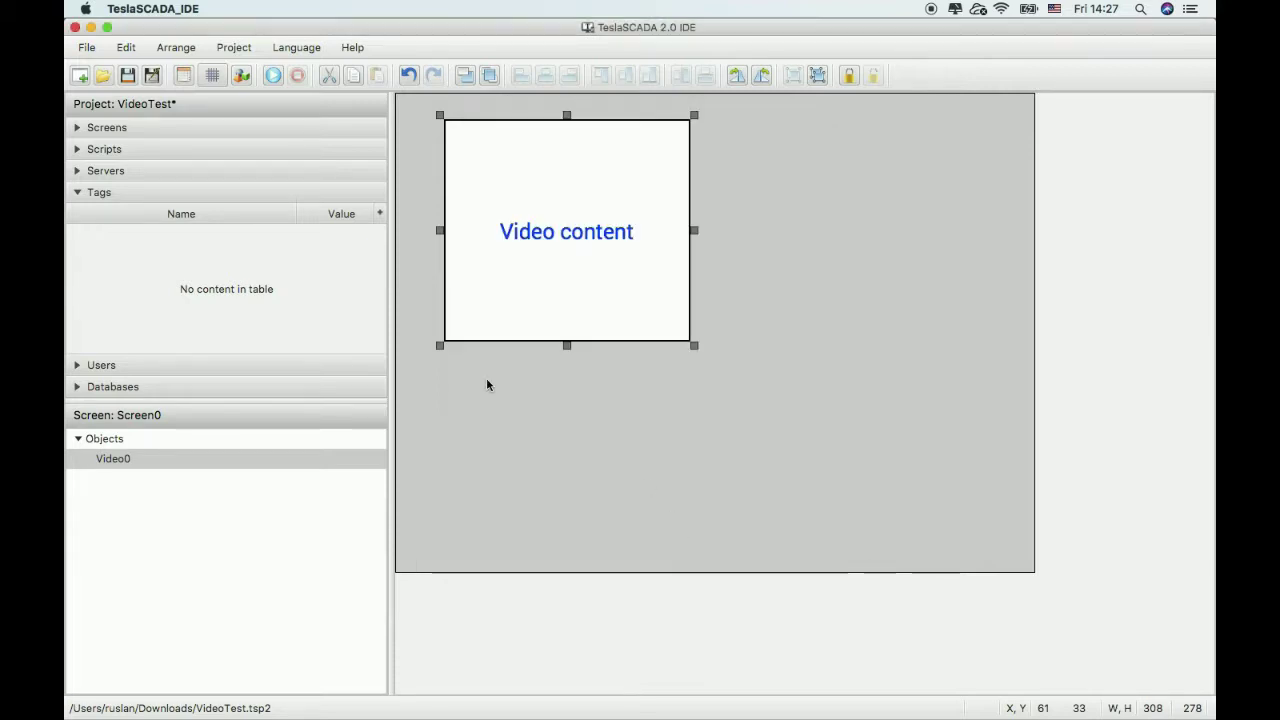
Step: Create a new tag named MotionDetect with data type Double(64 bit)
right_click(186, 263)
left_click(205, 291)
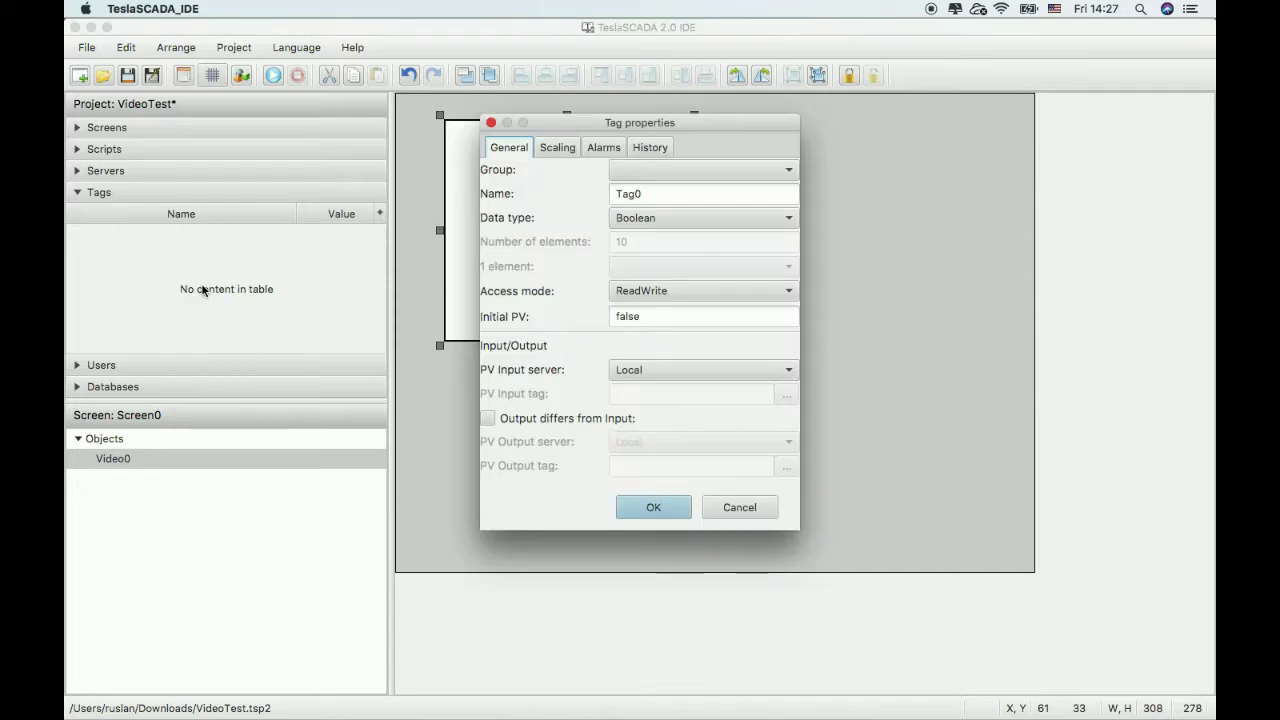
double_click(657, 193)
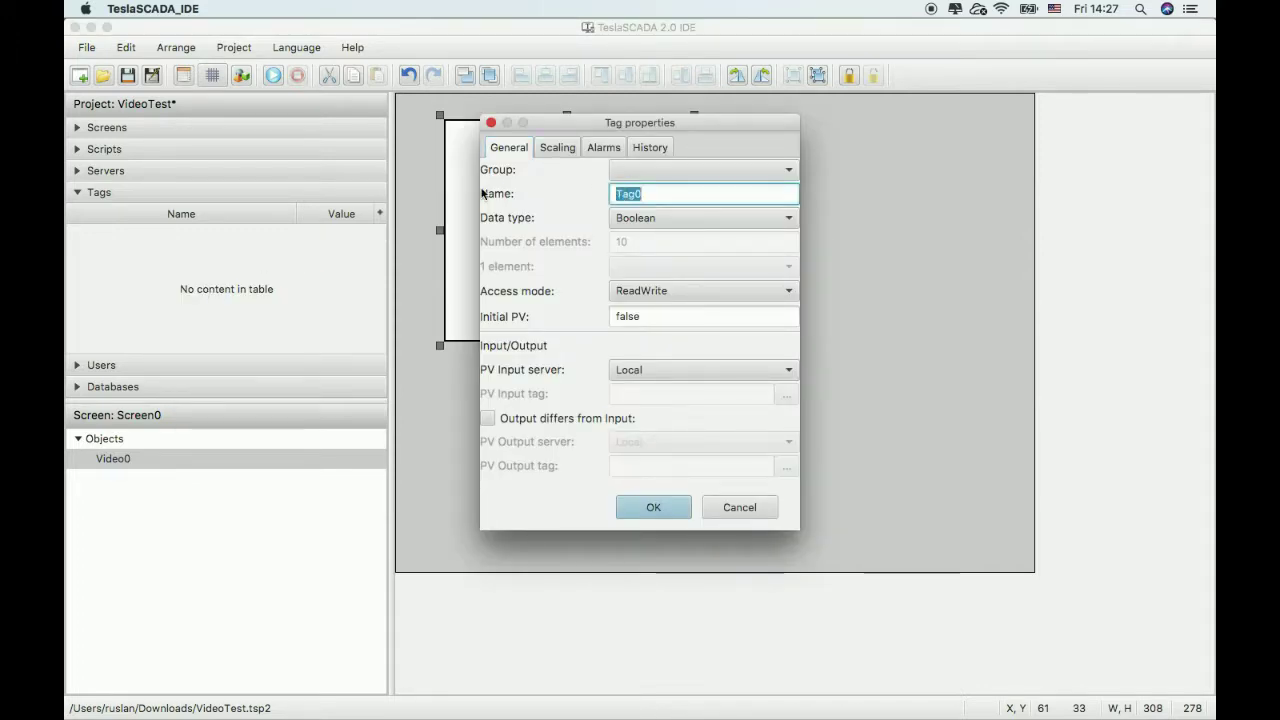
type("MotionDetect")
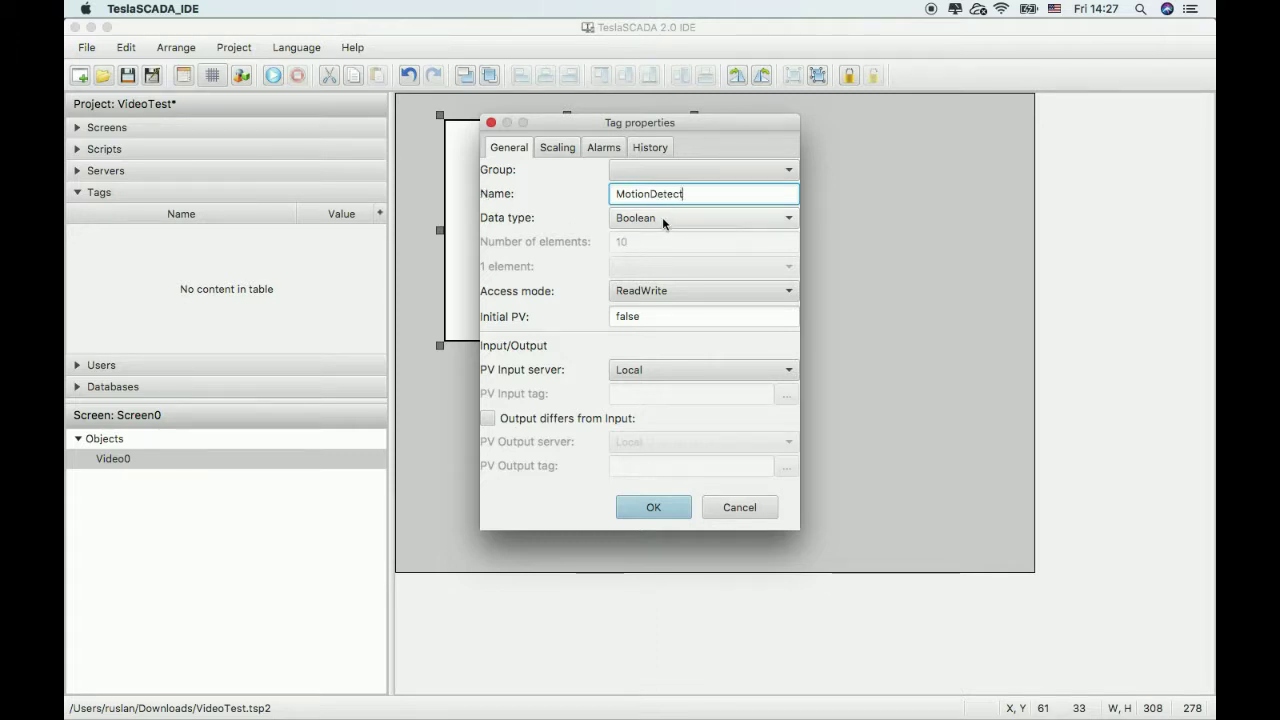
left_click(662, 217)
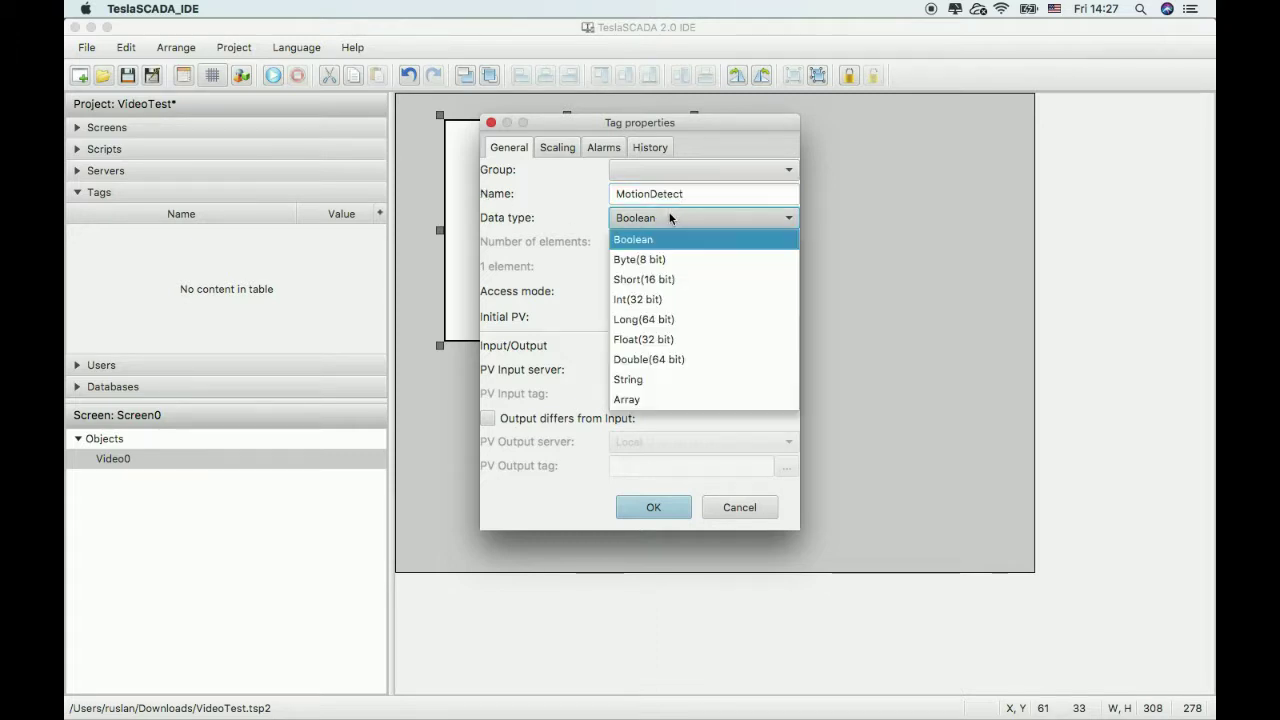
left_click(649, 359)
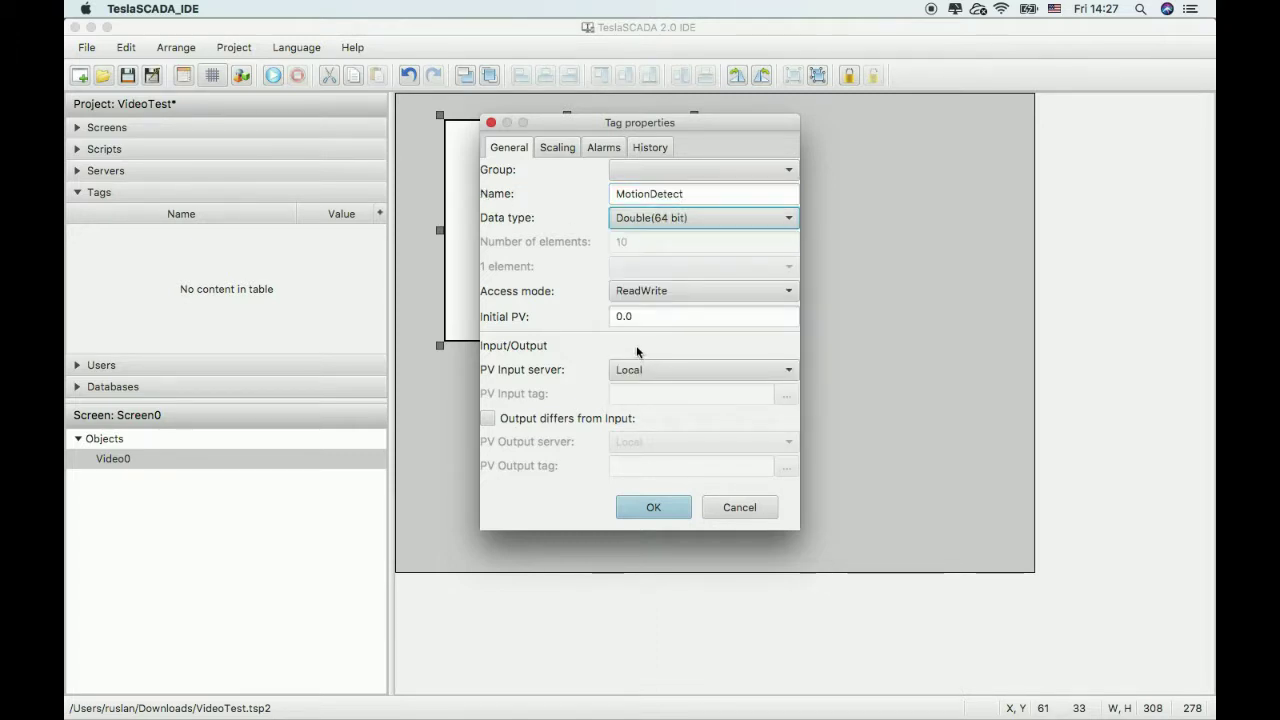
left_click(653, 507)
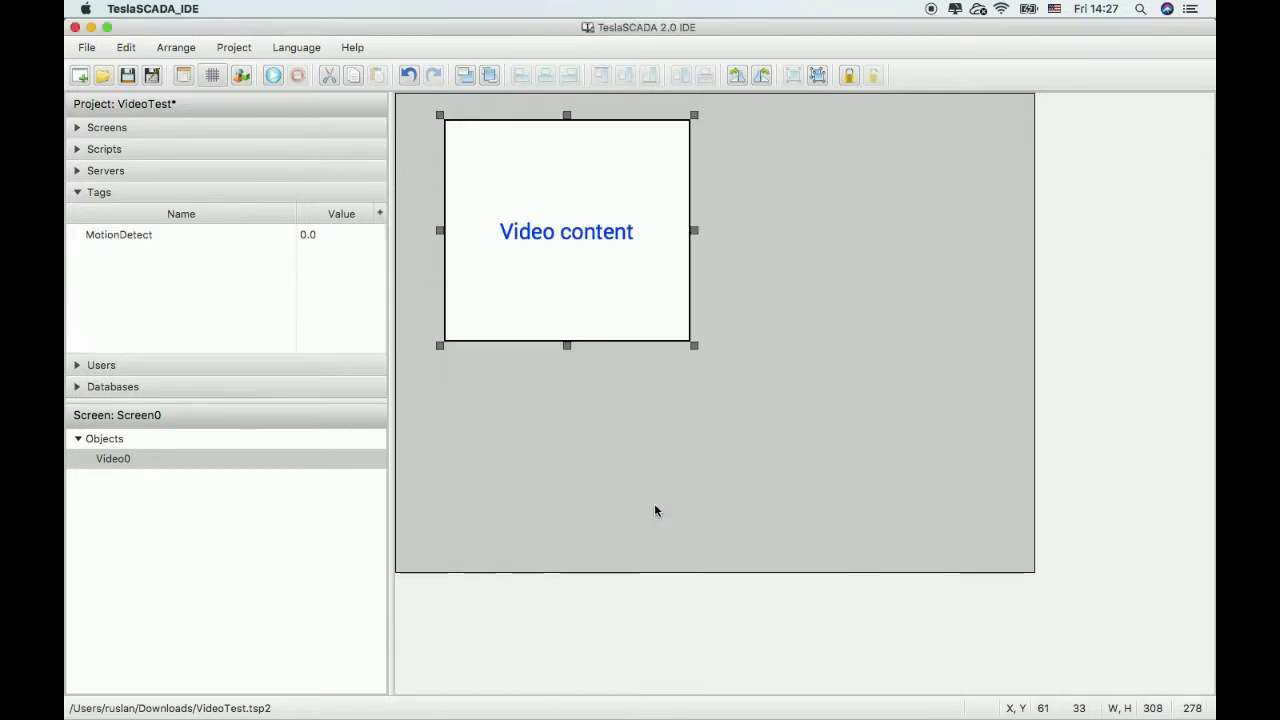
Step: Choose MotionDetect as the motion detection tag in Video0's properties
double_click(569, 306)
left_click(670, 349)
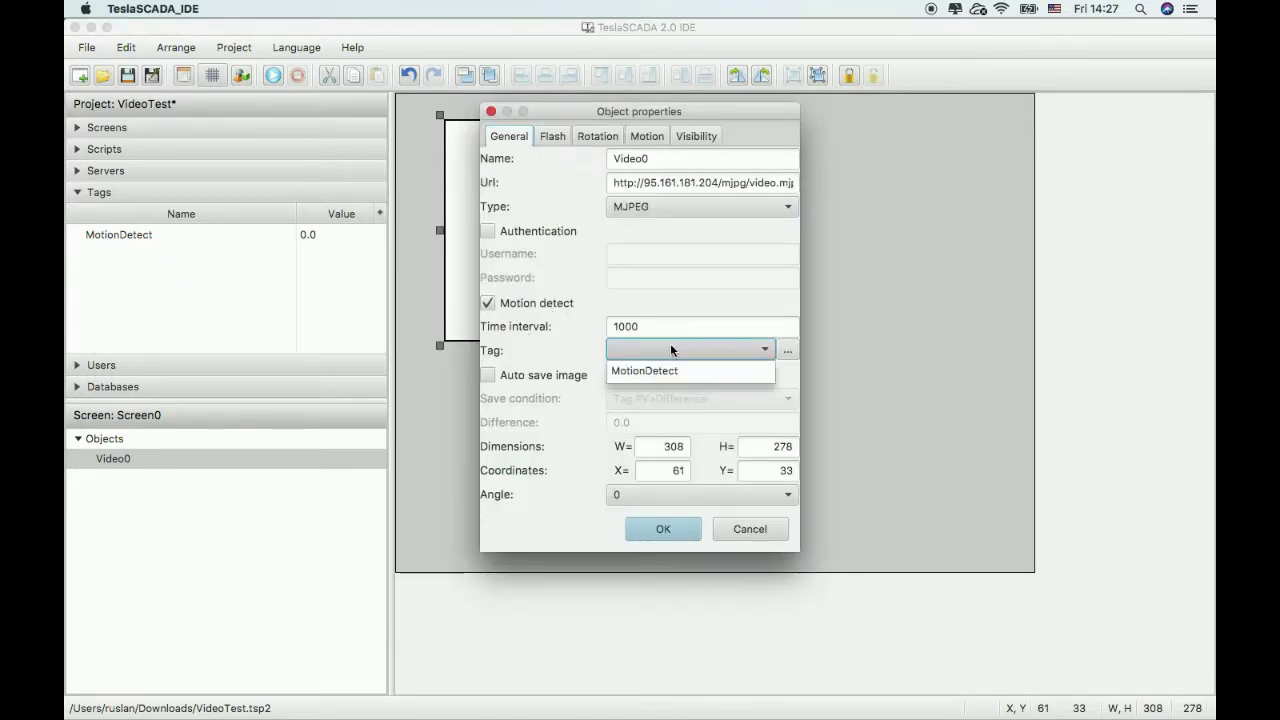
left_click(655, 369)
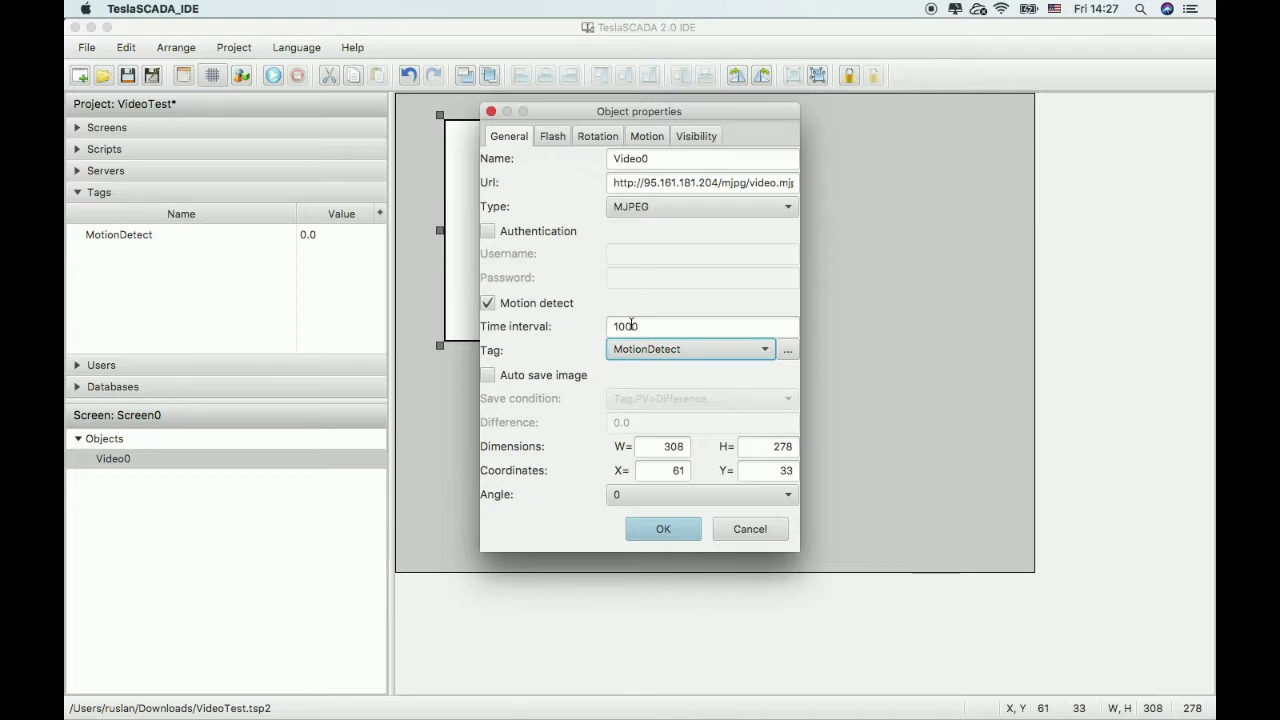
left_click(666, 529)
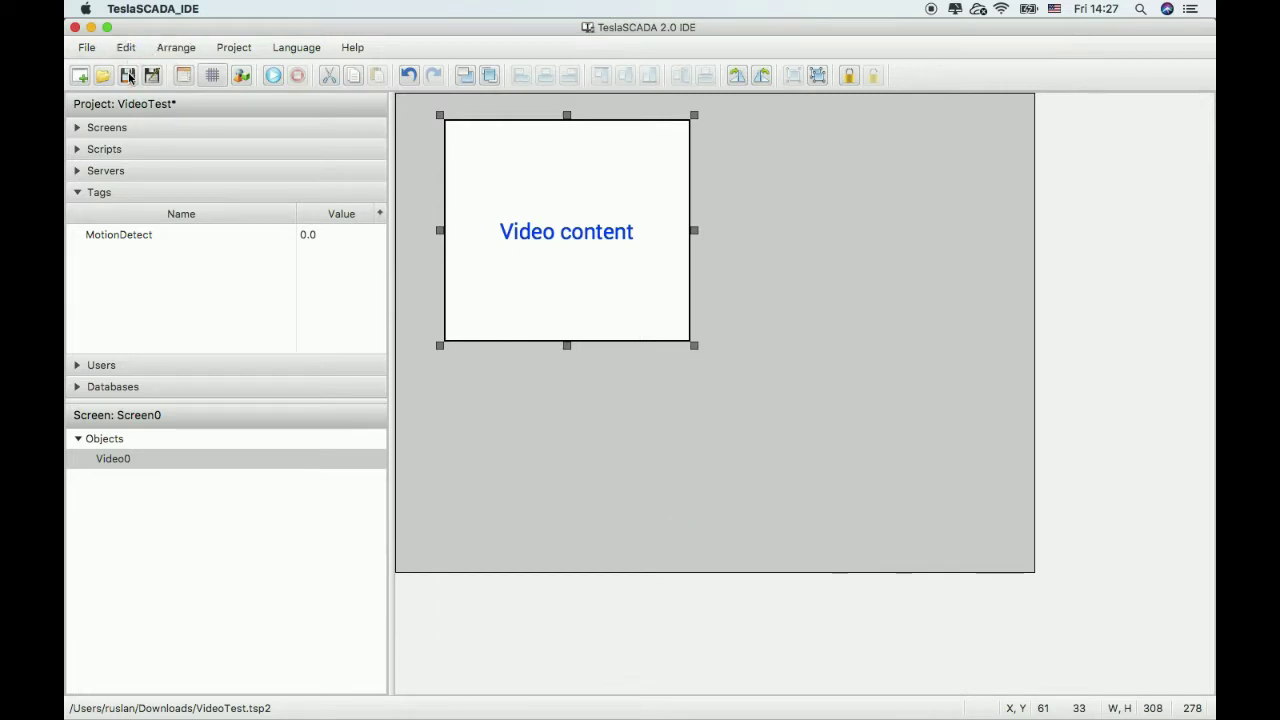
Step: Place a 3D label beside the video box and widen it to 300 by 80
right_click(818, 254)
left_click(831, 261)
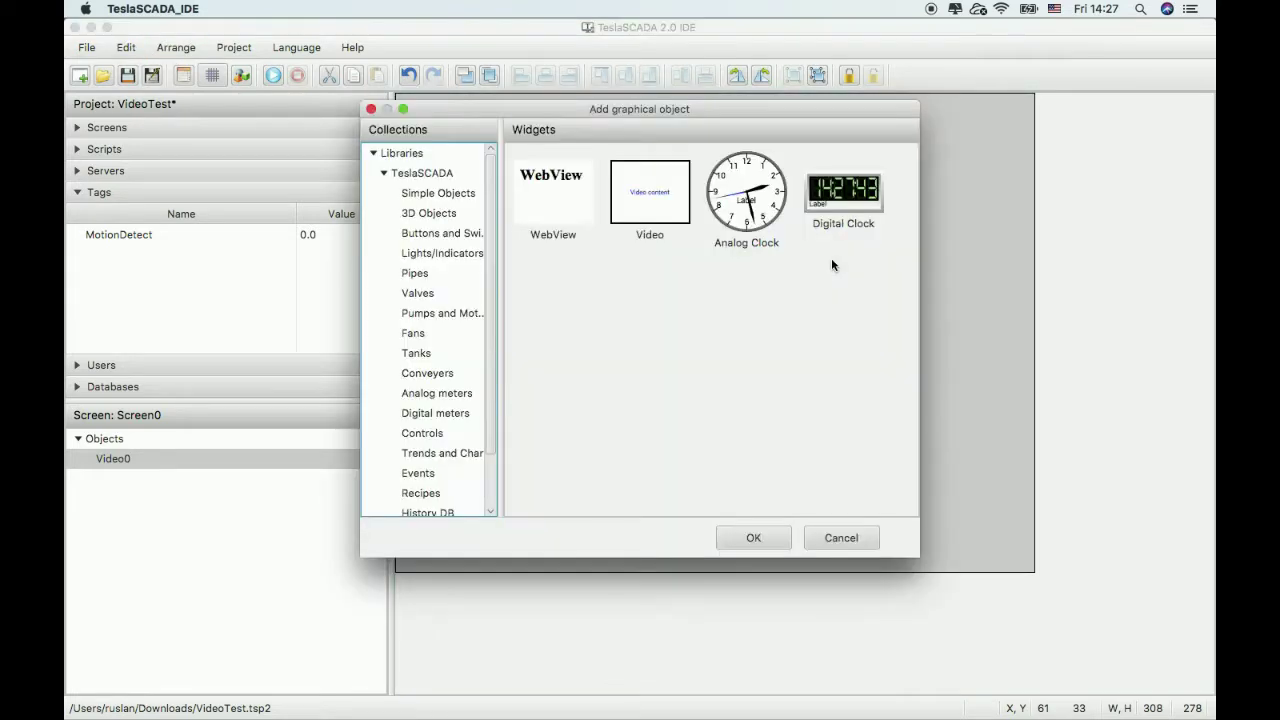
left_click(418, 213)
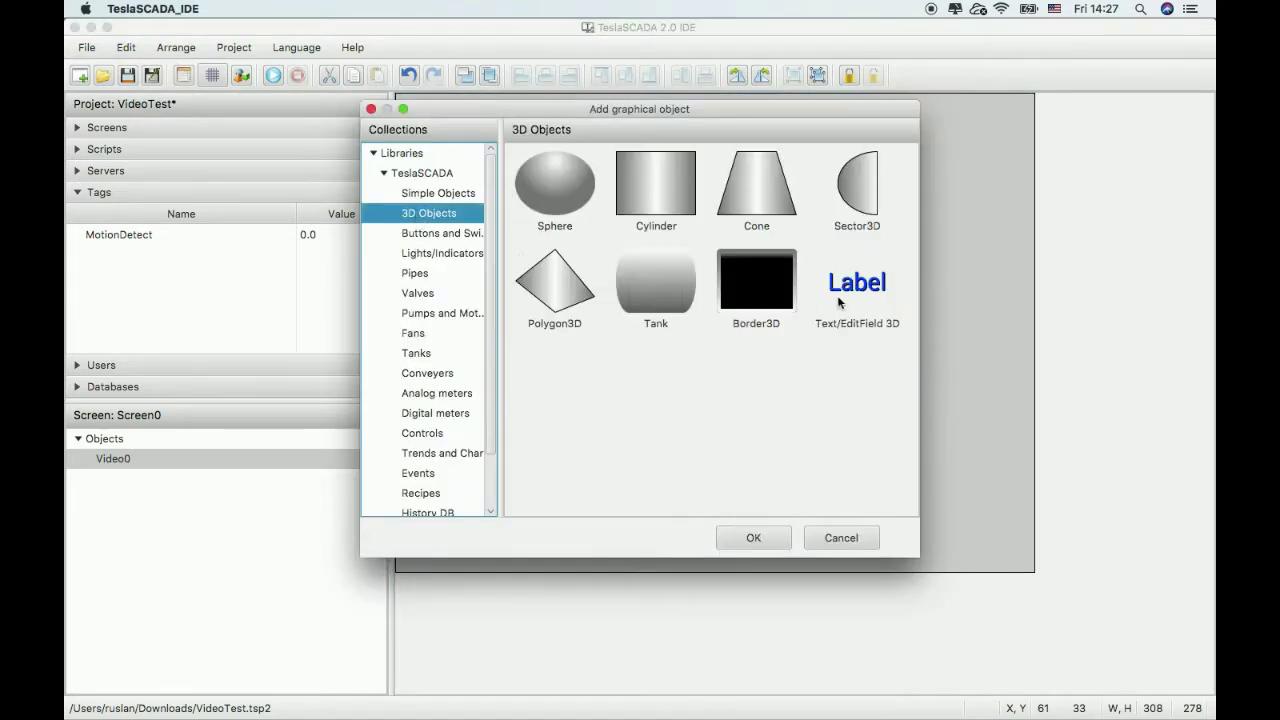
double_click(845, 292)
left_click(768, 237)
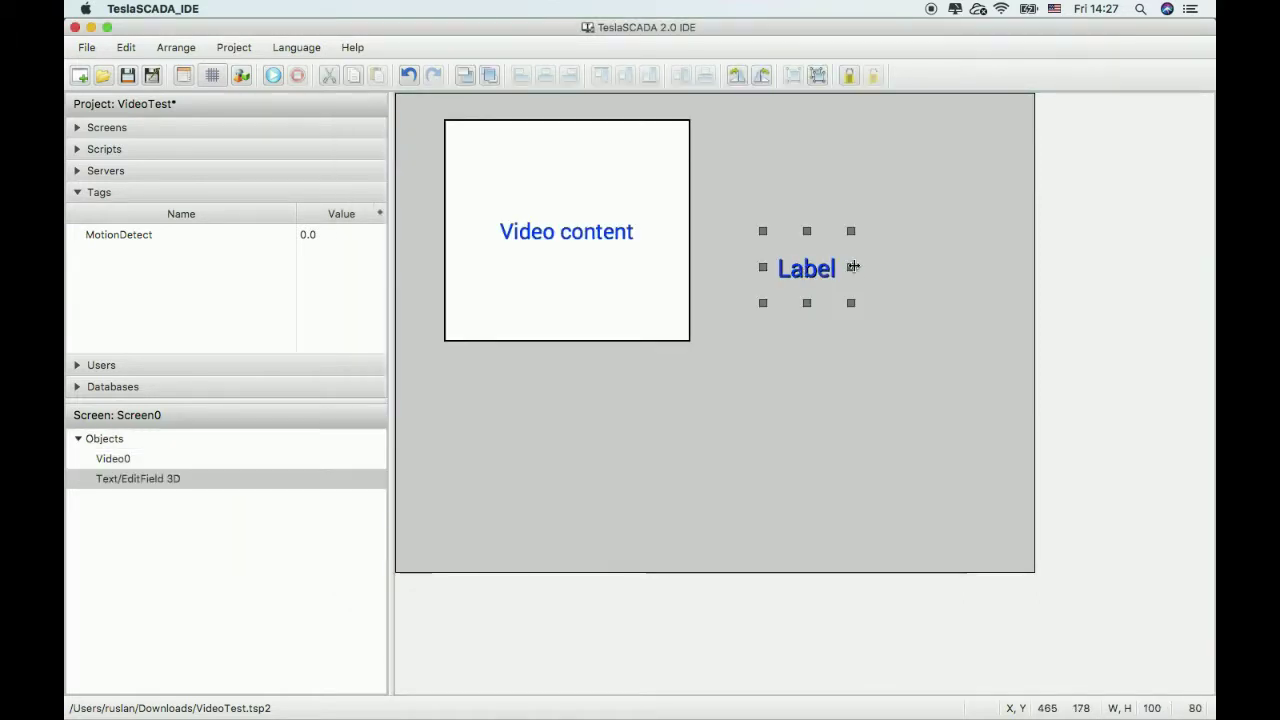
left_click_drag(850, 266, 997, 276)
left_click(794, 271)
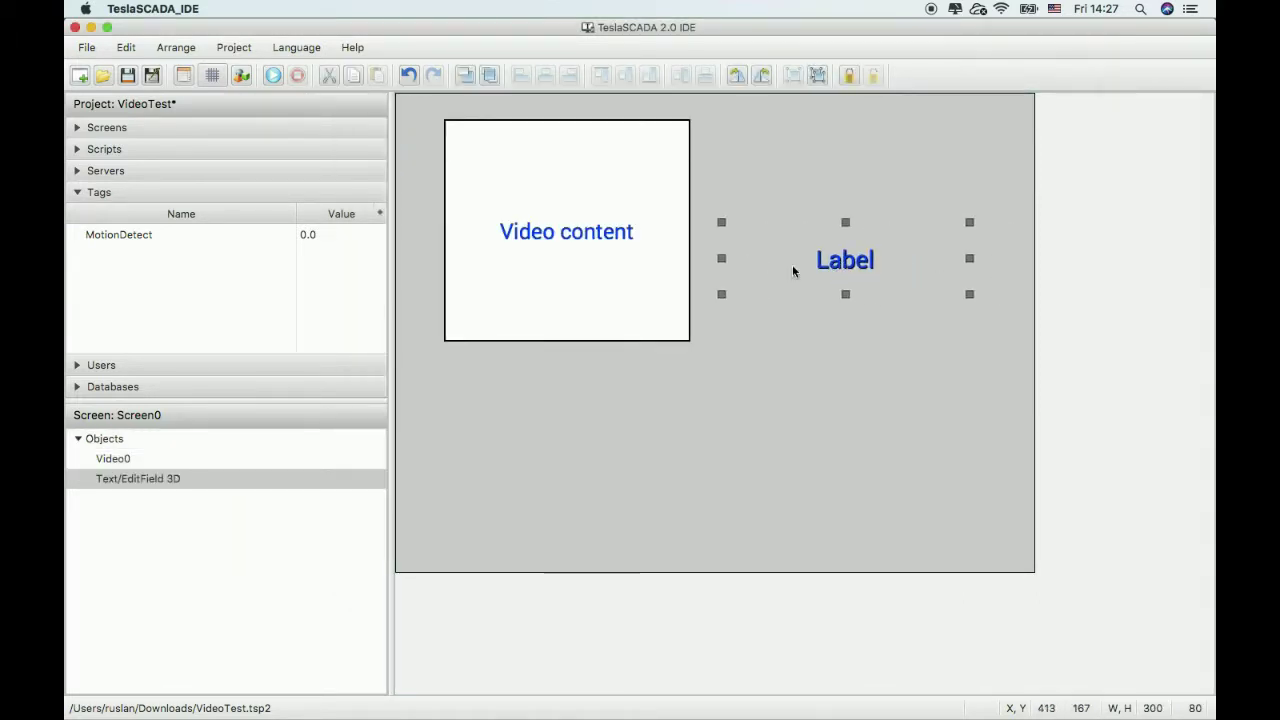
double_click(838, 264)
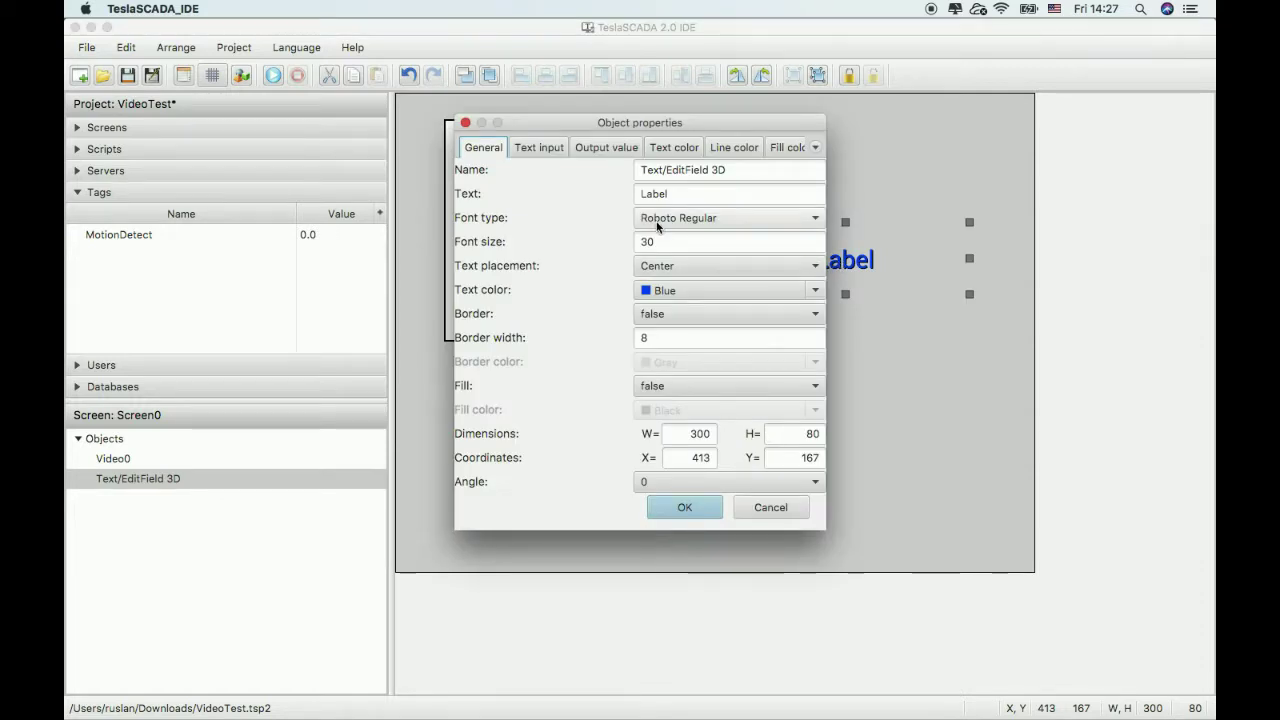
Step: Set the label's font size to 25 with left text placement
double_click(691, 240)
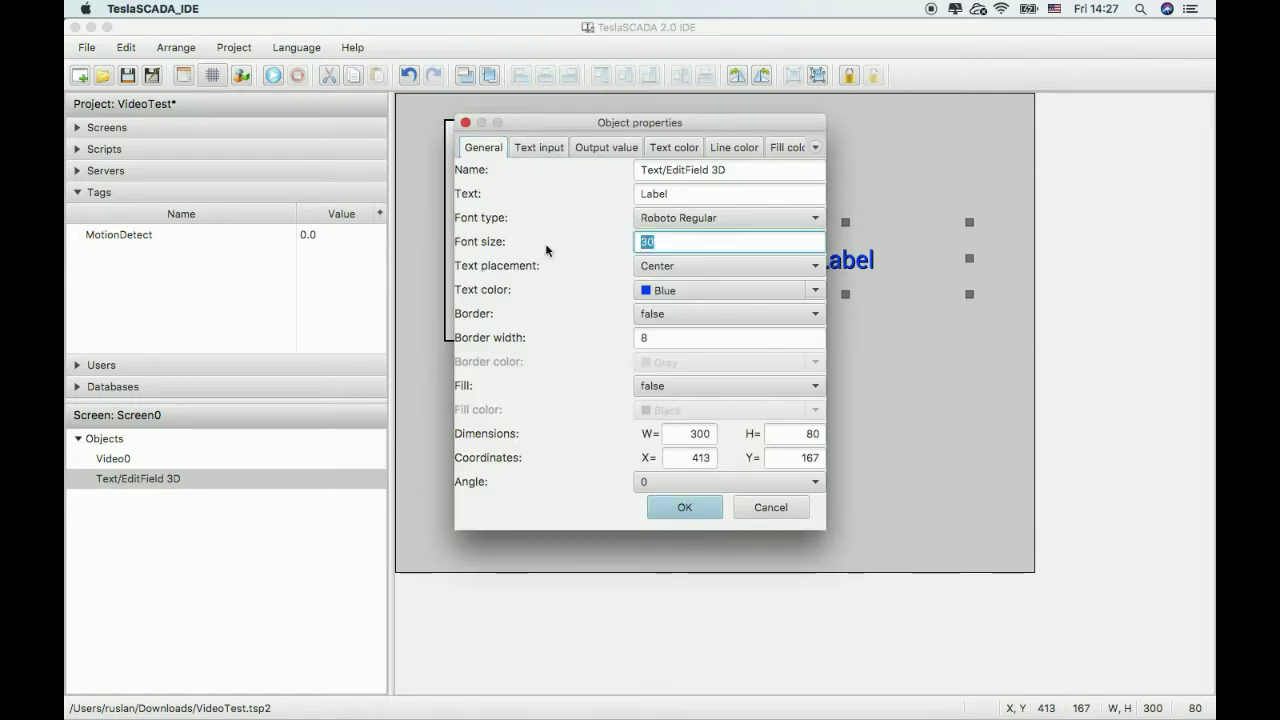
type("25")
left_click(720, 266)
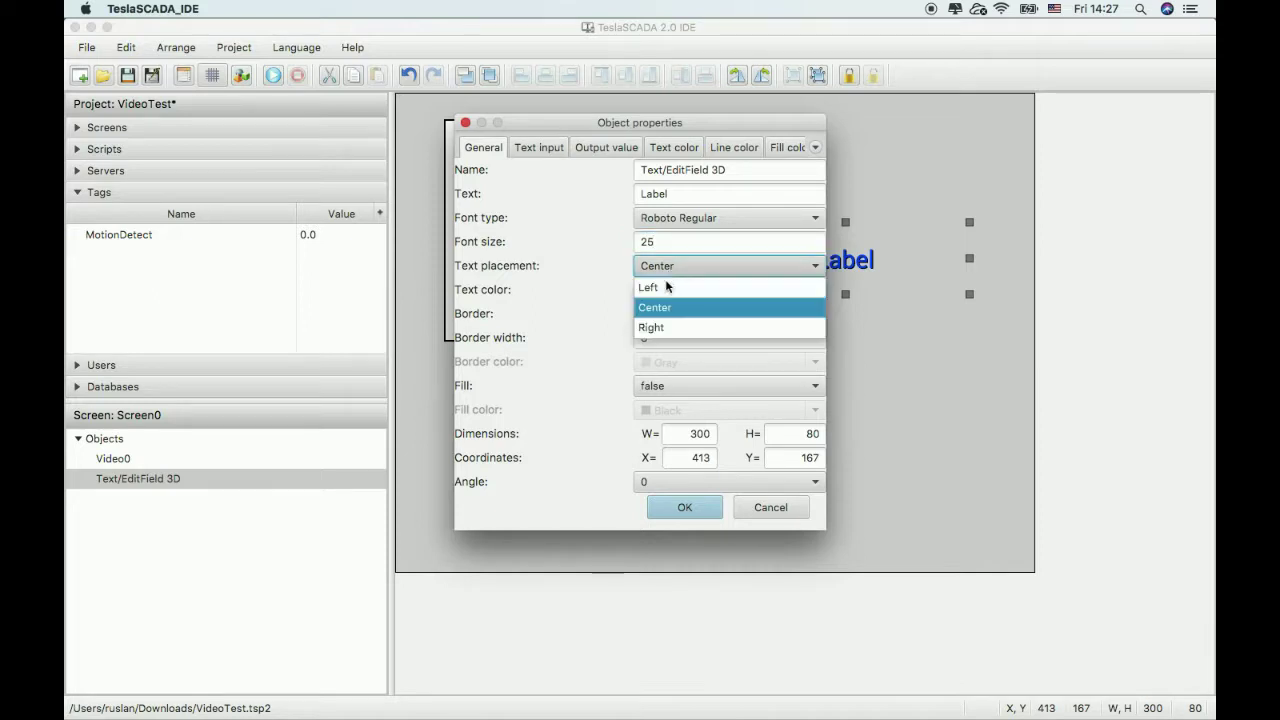
left_click(660, 286)
Step: Bind the label's text input to MotionDetect with prefix 'Motion Detect:', suffix '%', 3 decimals
left_click(524, 148)
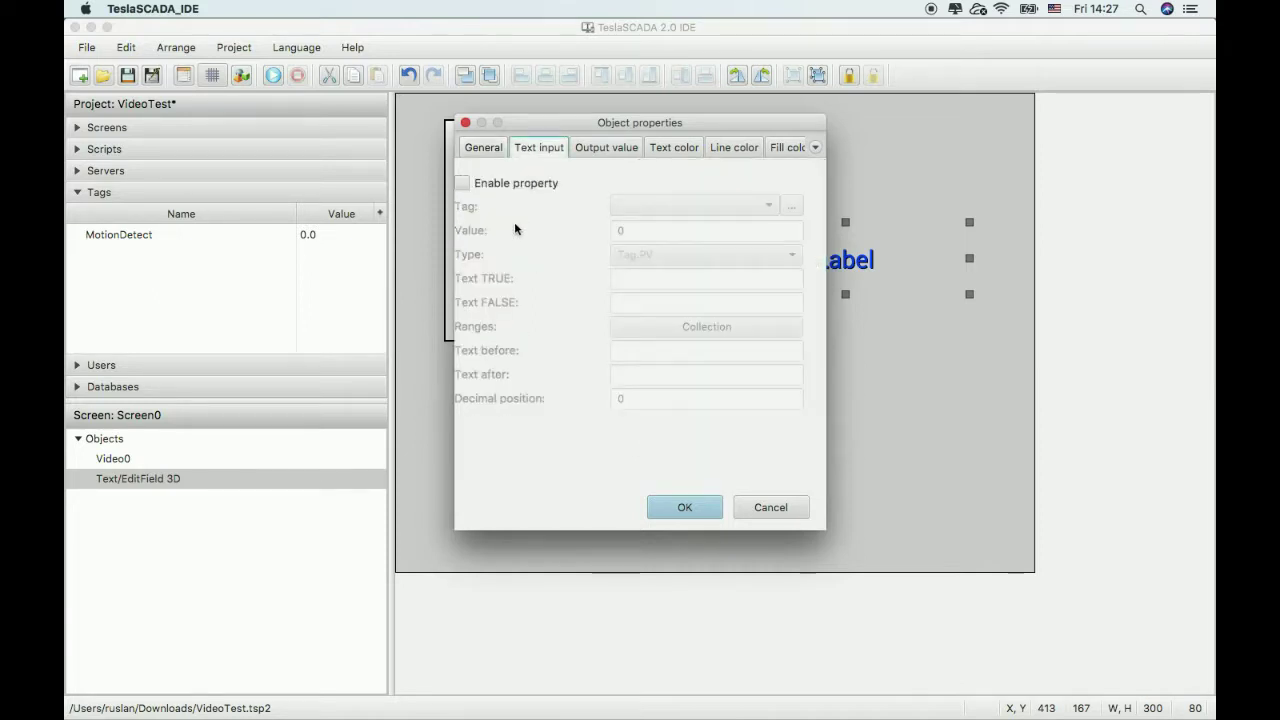
left_click(461, 183)
left_click(694, 205)
left_click(675, 226)
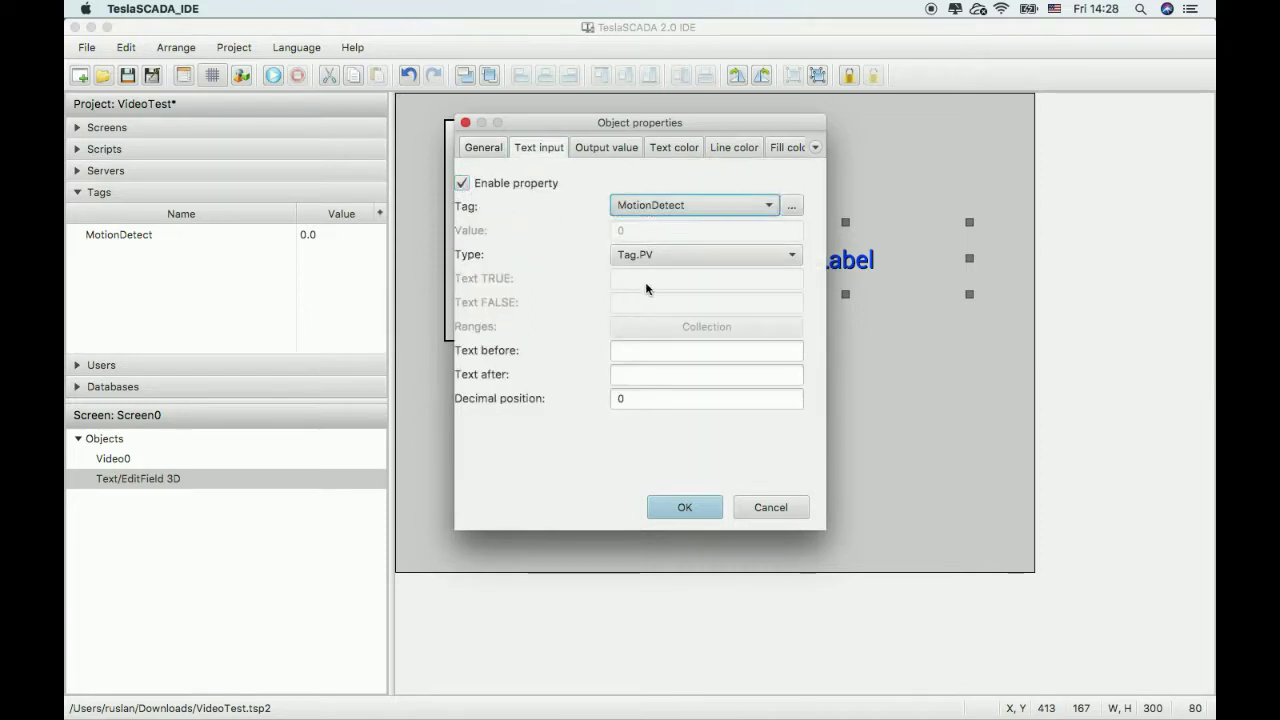
left_click(634, 353)
type("Mot")
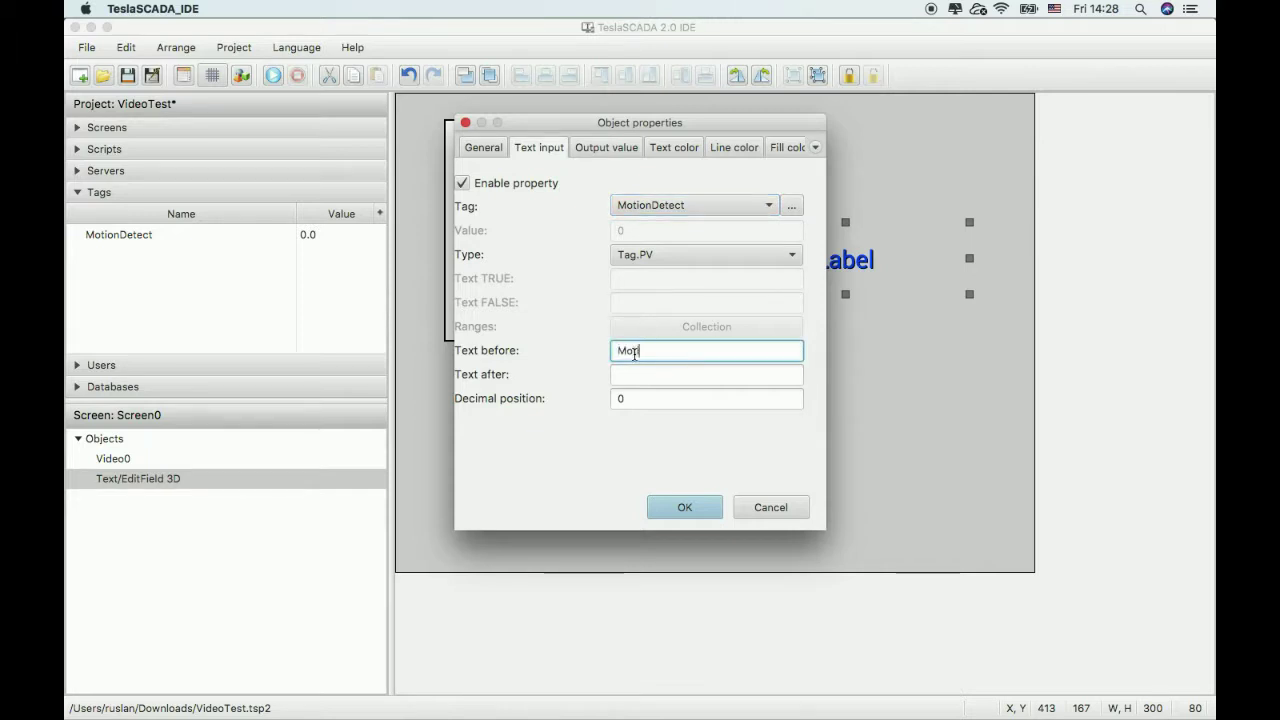
type("ion Detect:")
left_click(648, 375)
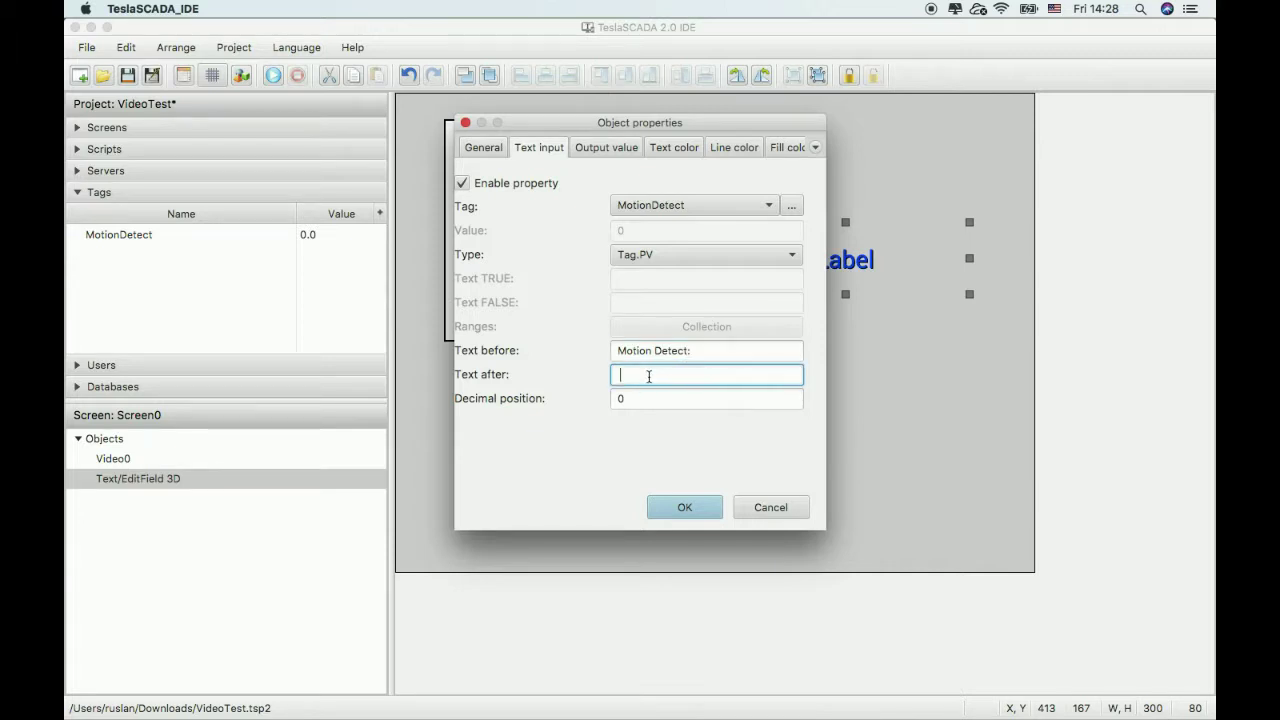
left_click(644, 398)
key("BackSpace")
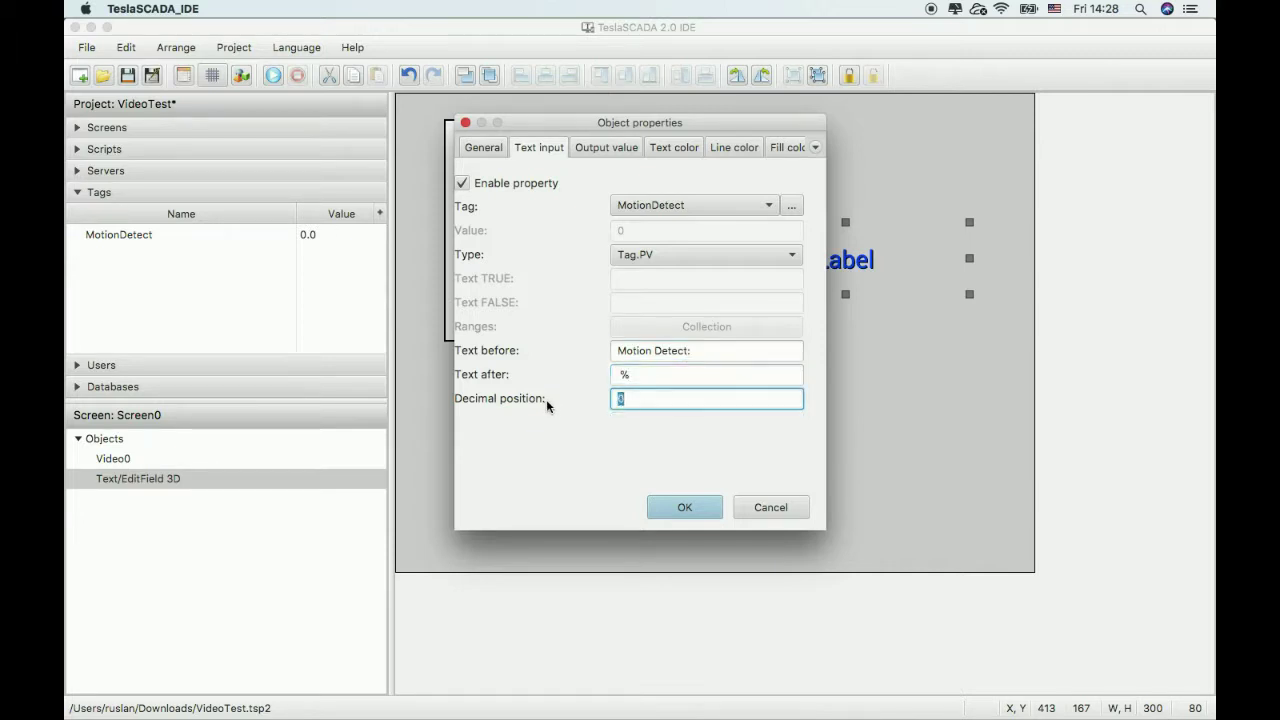
type("3")
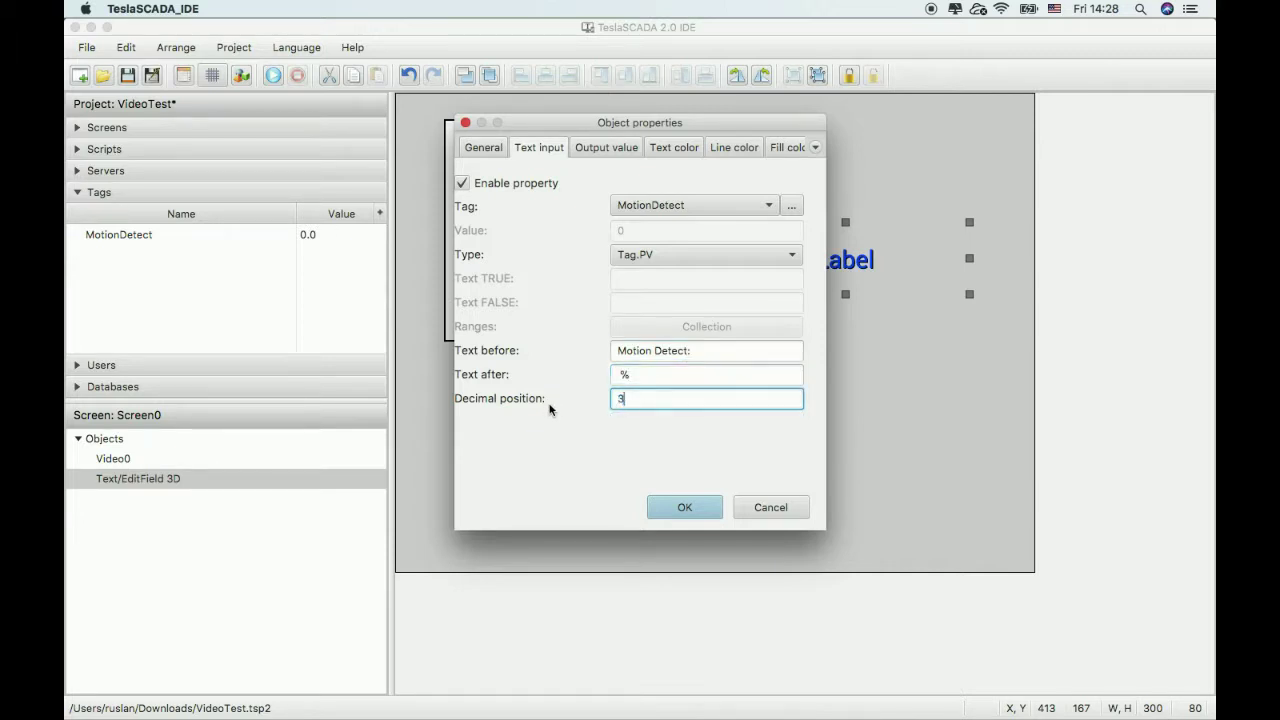
left_click(706, 507)
Step: Save, run the project to watch the feed and motion percentage, then stop
left_click(128, 78)
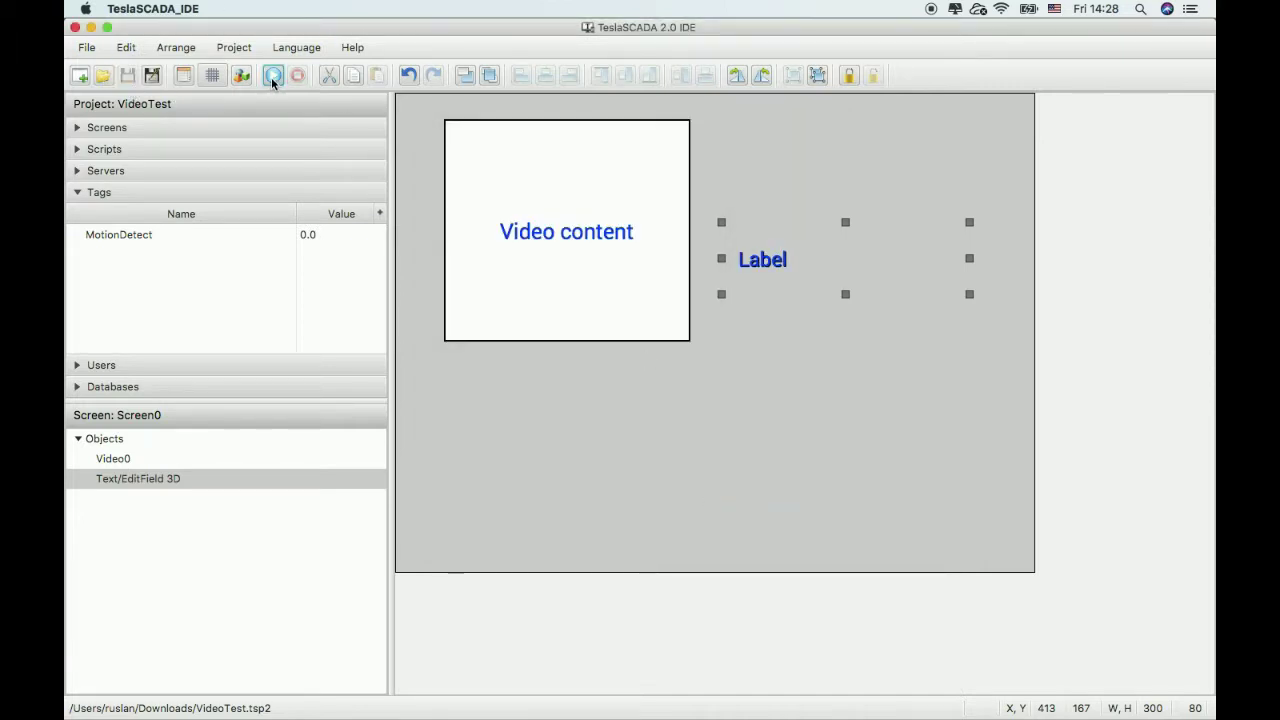
left_click(271, 77)
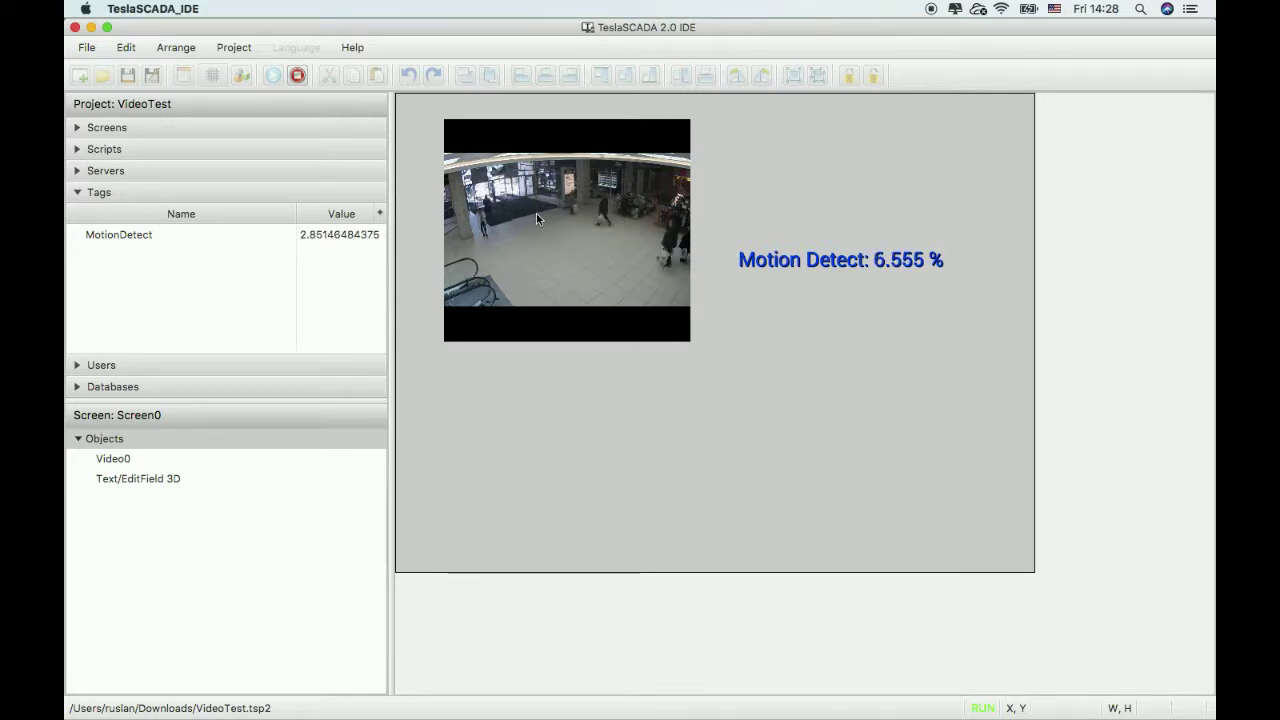
left_click(295, 75)
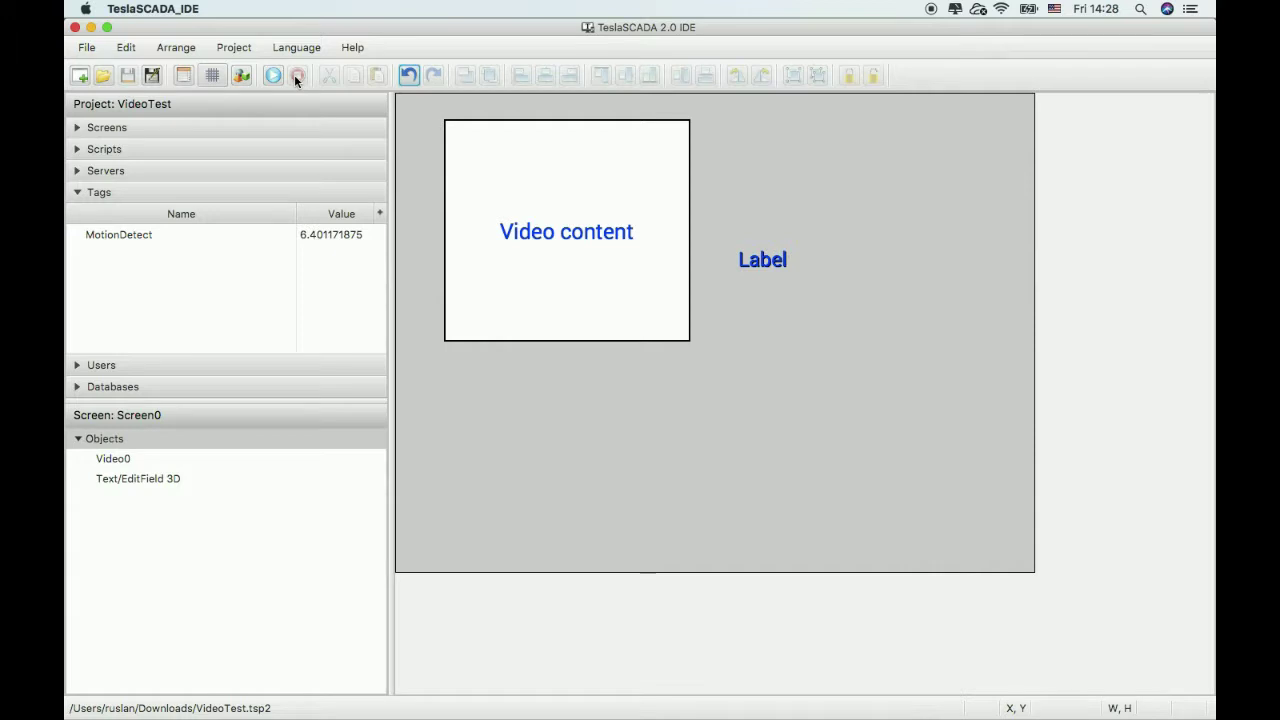
Step: Enable alarms on the MotionDetect tag with a HiHi limit of 5
double_click(182, 239)
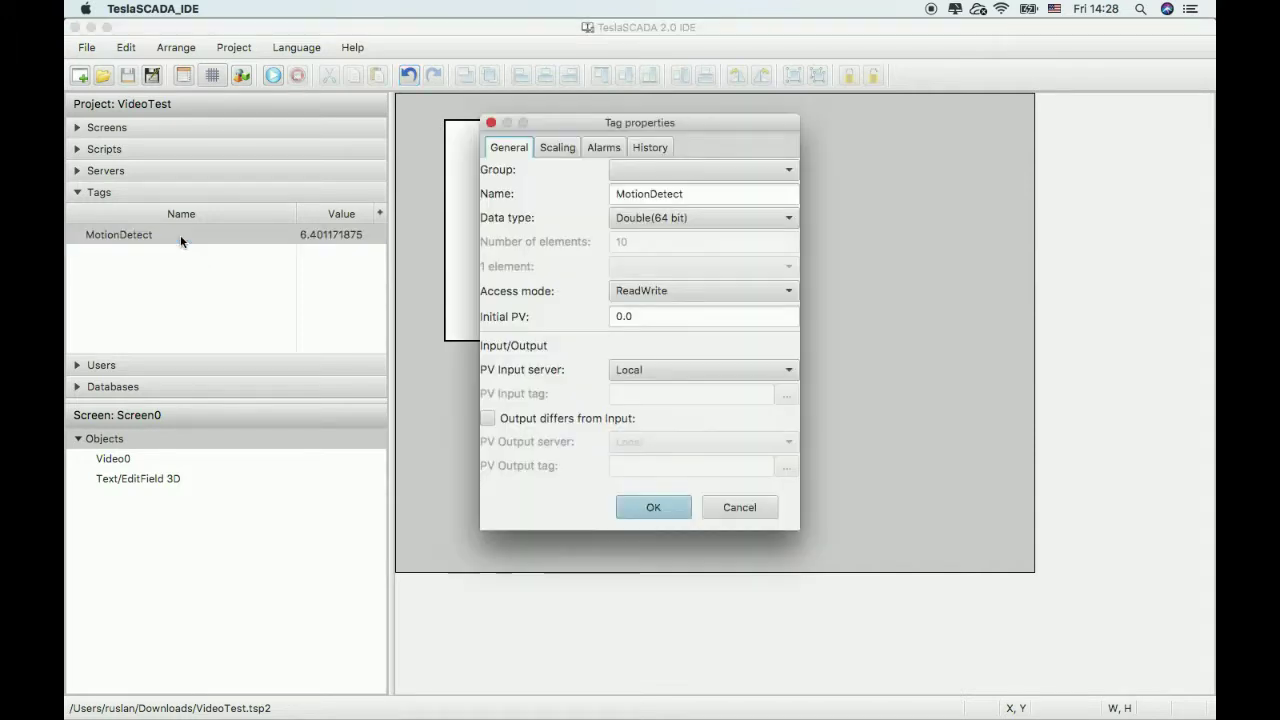
left_click(604, 147)
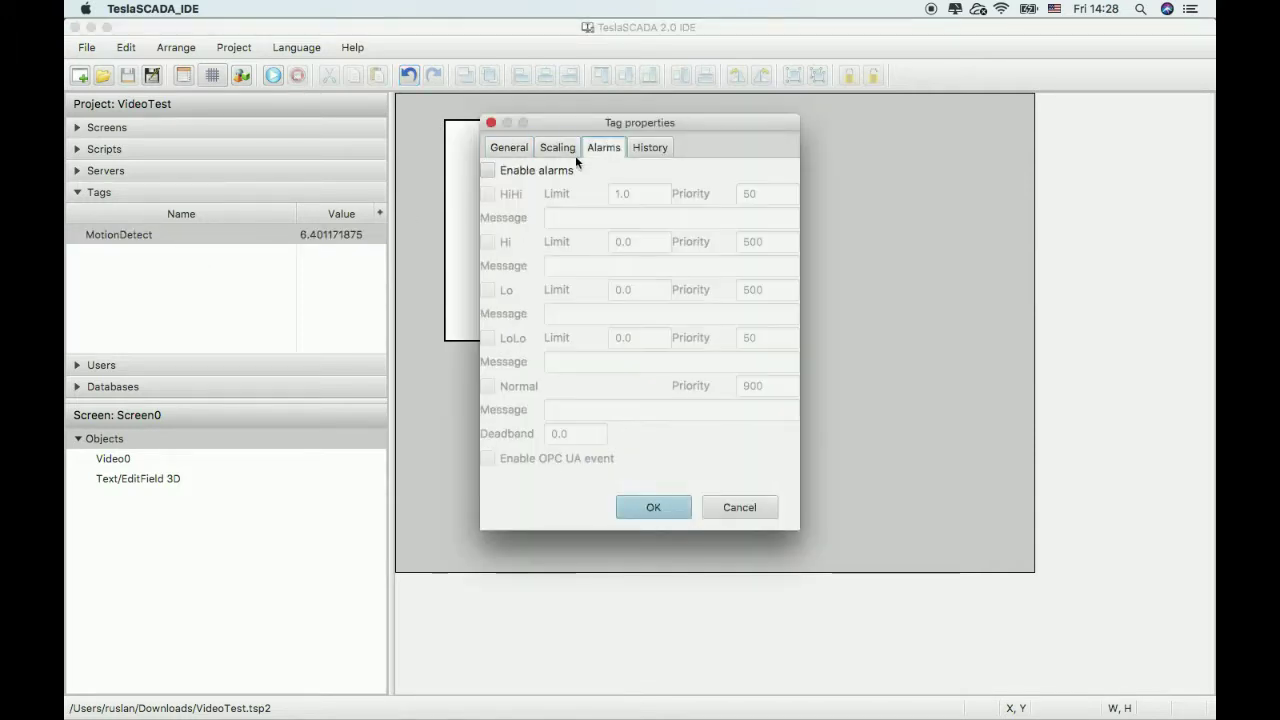
left_click(487, 170)
left_click(489, 195)
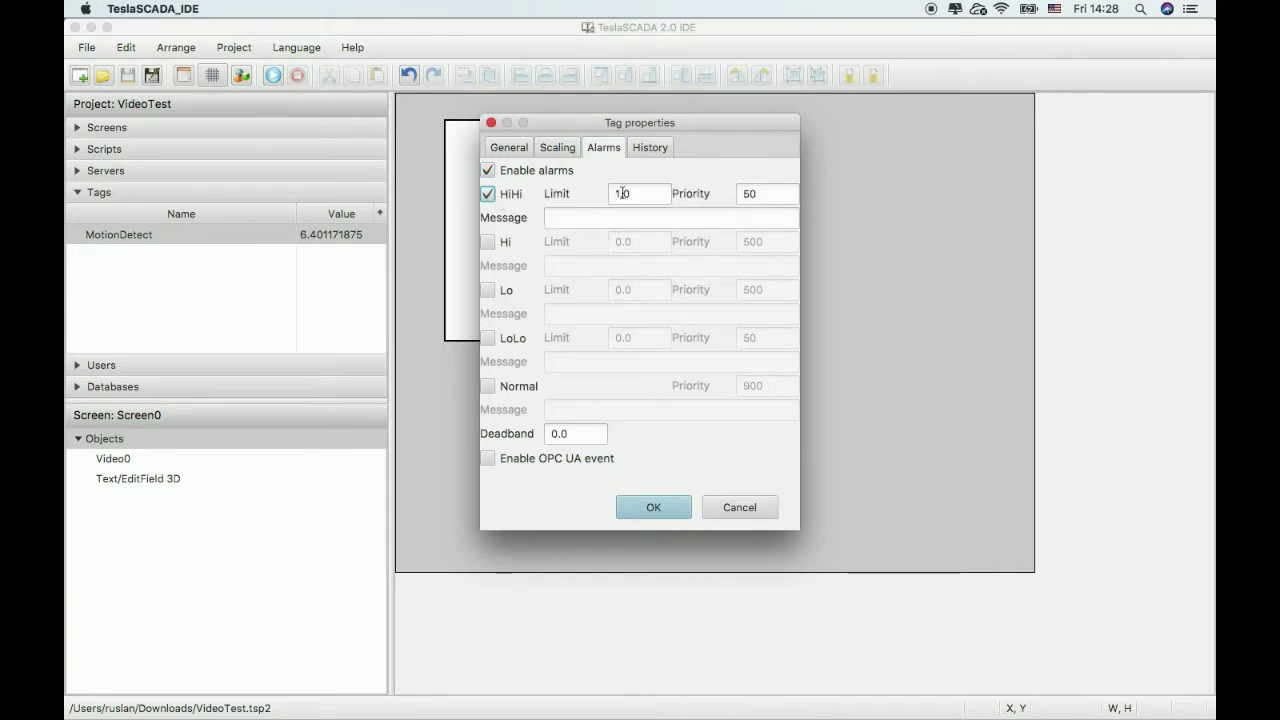
left_click(621, 193)
double_click(621, 193)
type("5")
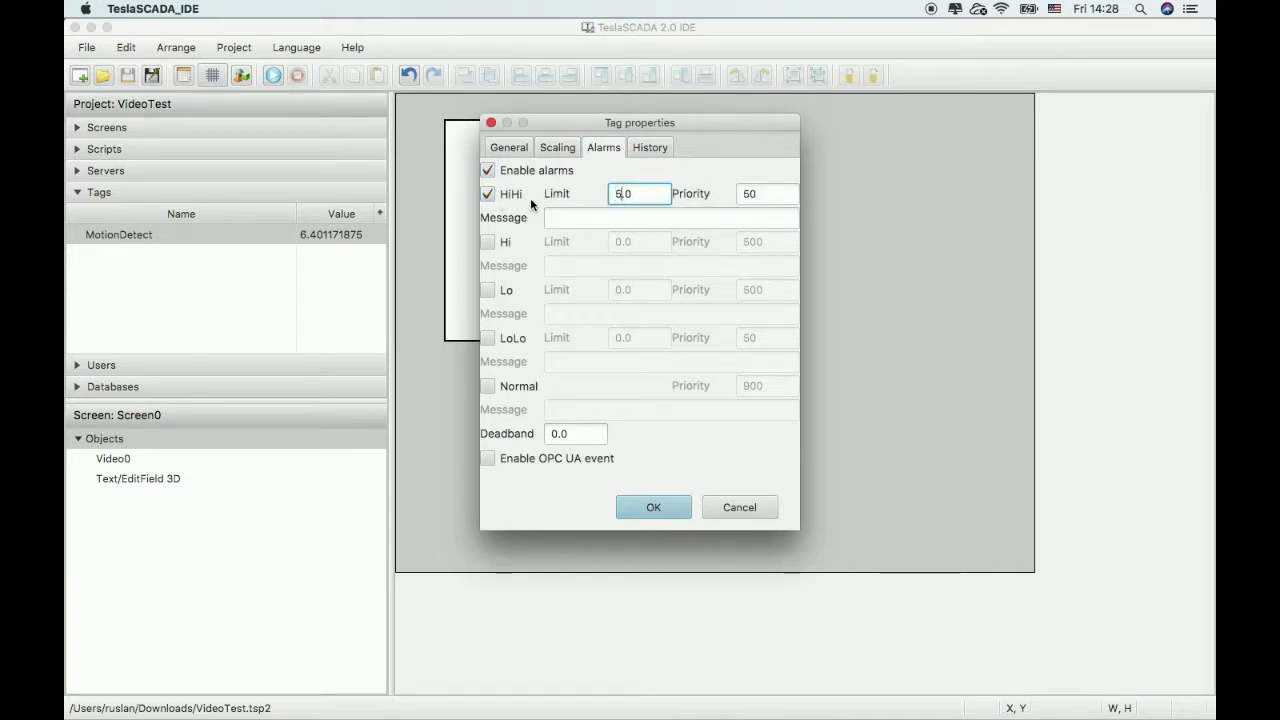
Step: Enter the HiHi alarm message 'Videocamera detect motion' and apply
left_click(575, 219)
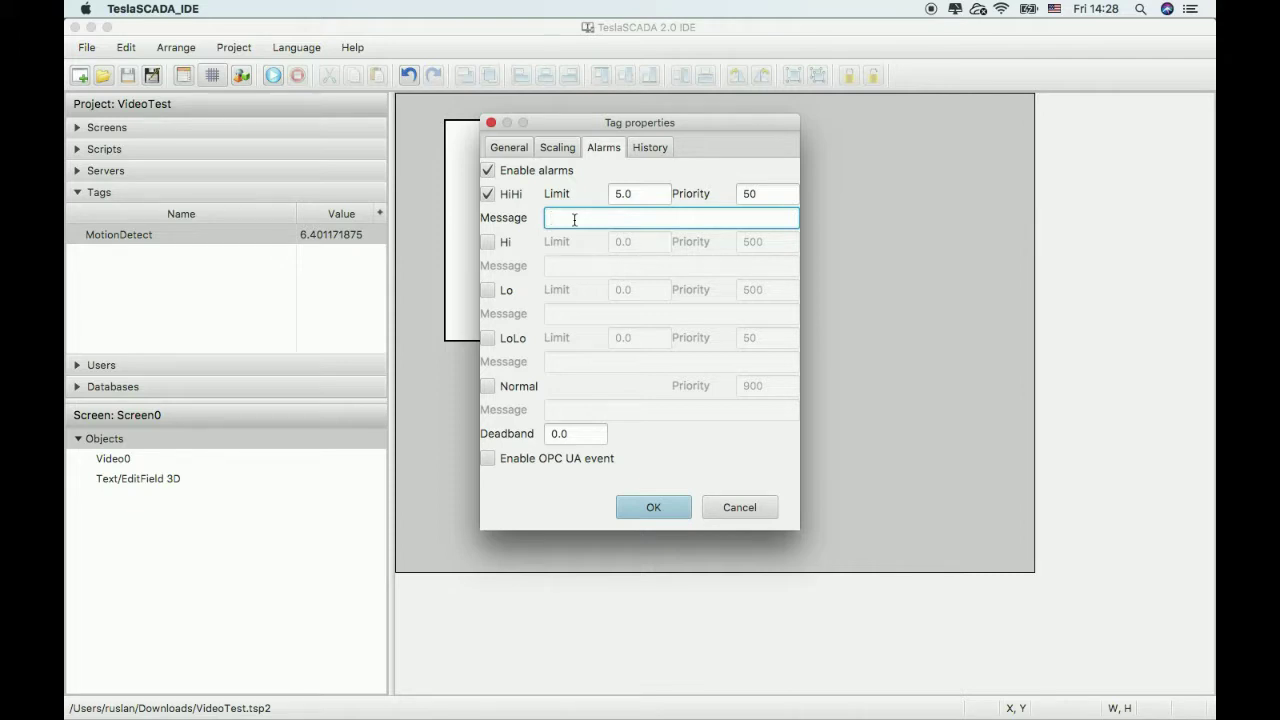
type("Video cam")
key("BackSpace")
key("BackSpace")
key("BackSpace")
key("BackSpace")
type("camera detect motion")
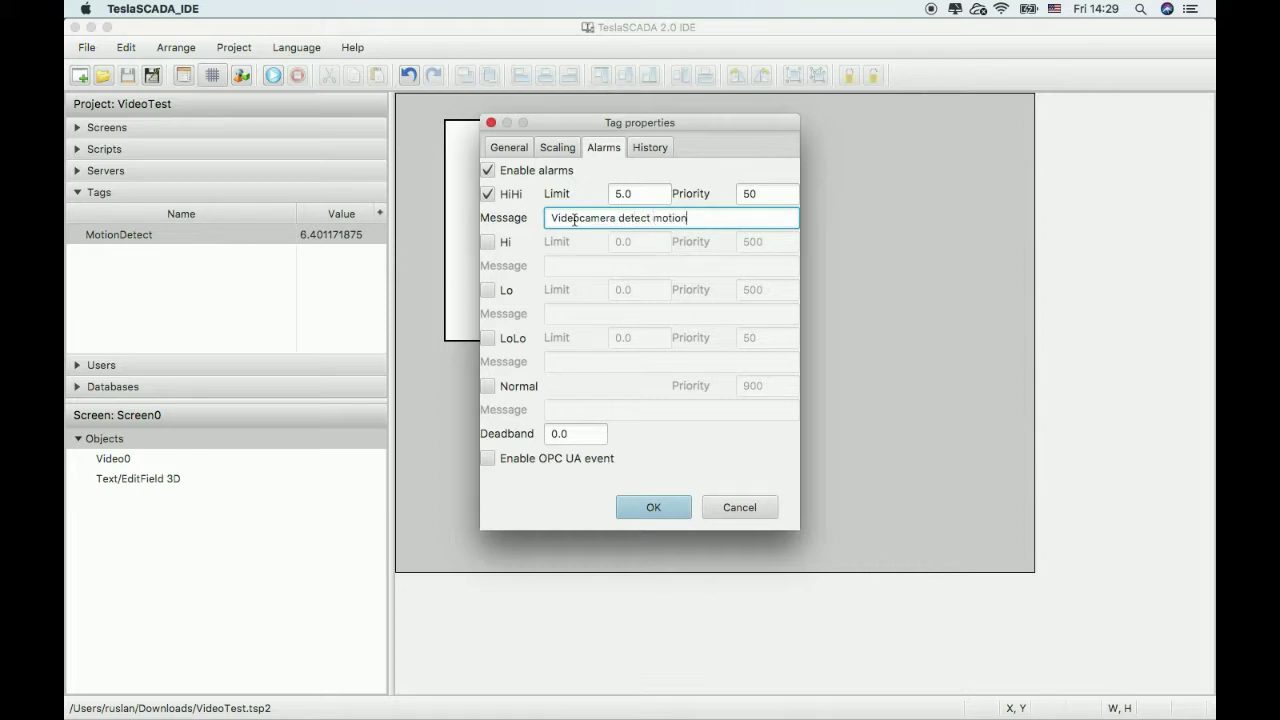
left_click(652, 510)
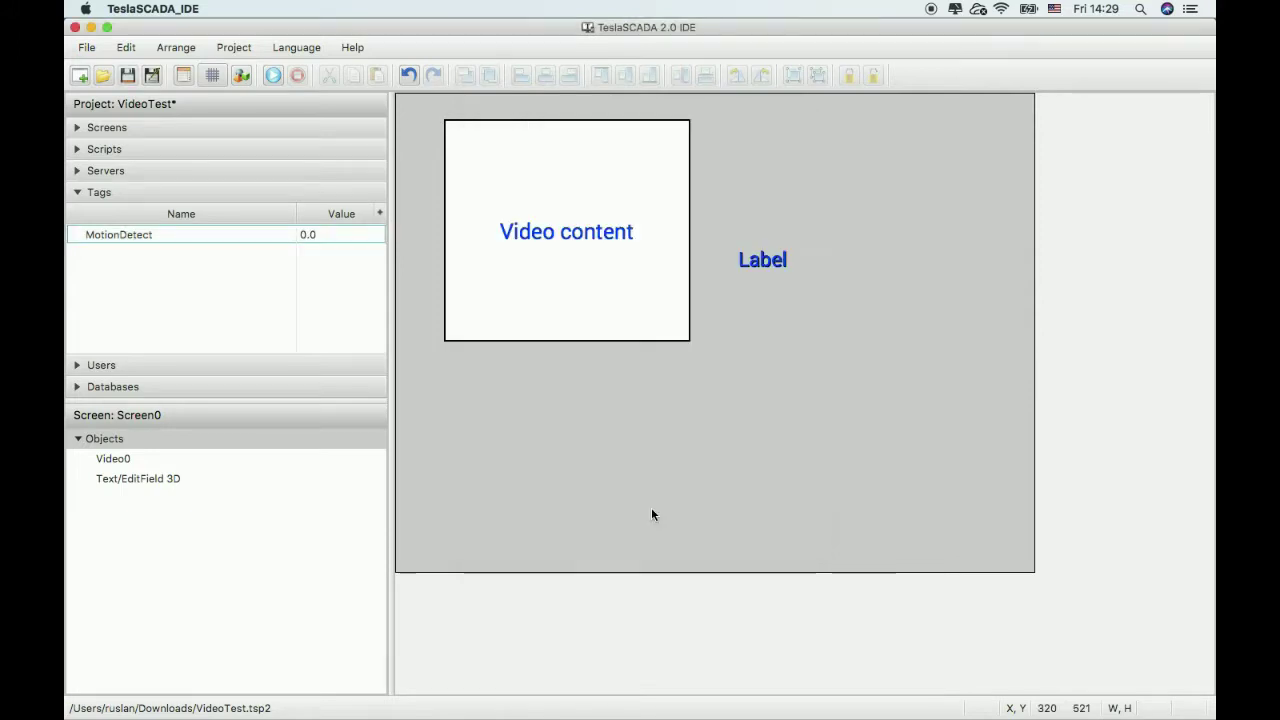
left_click(272, 76)
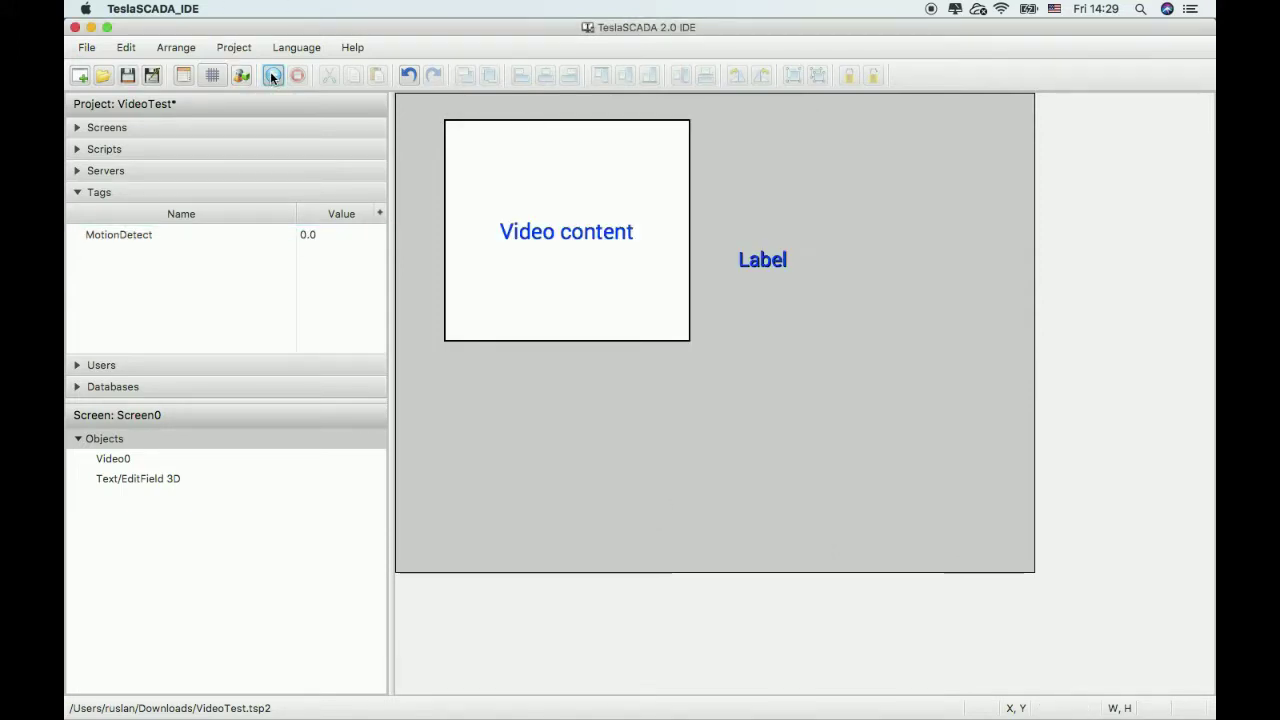
left_click(271, 77)
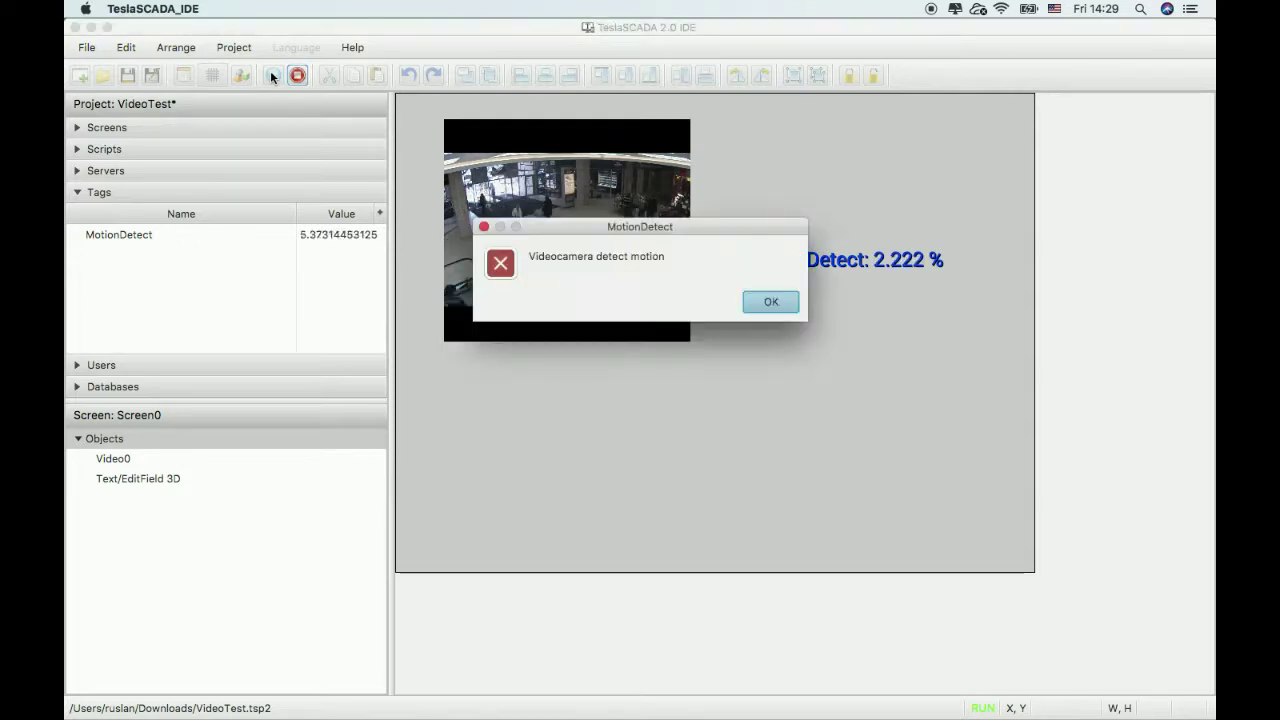
left_click(765, 304)
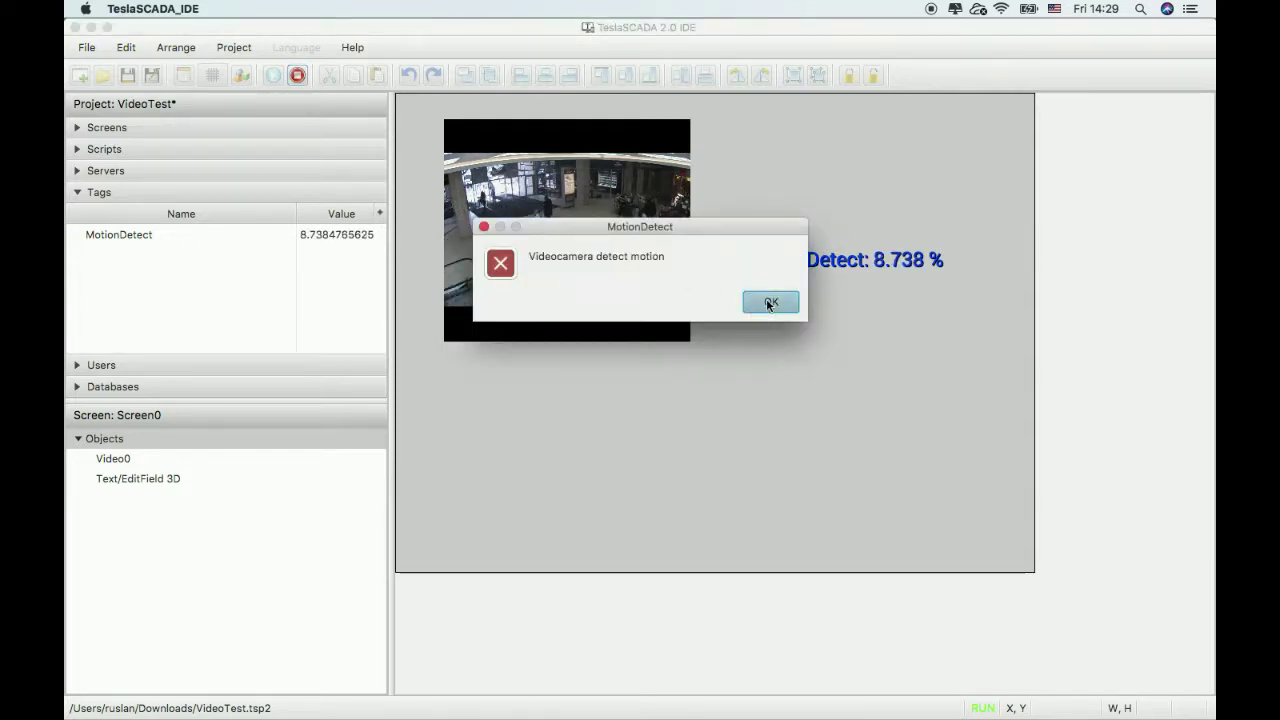
left_click(299, 74)
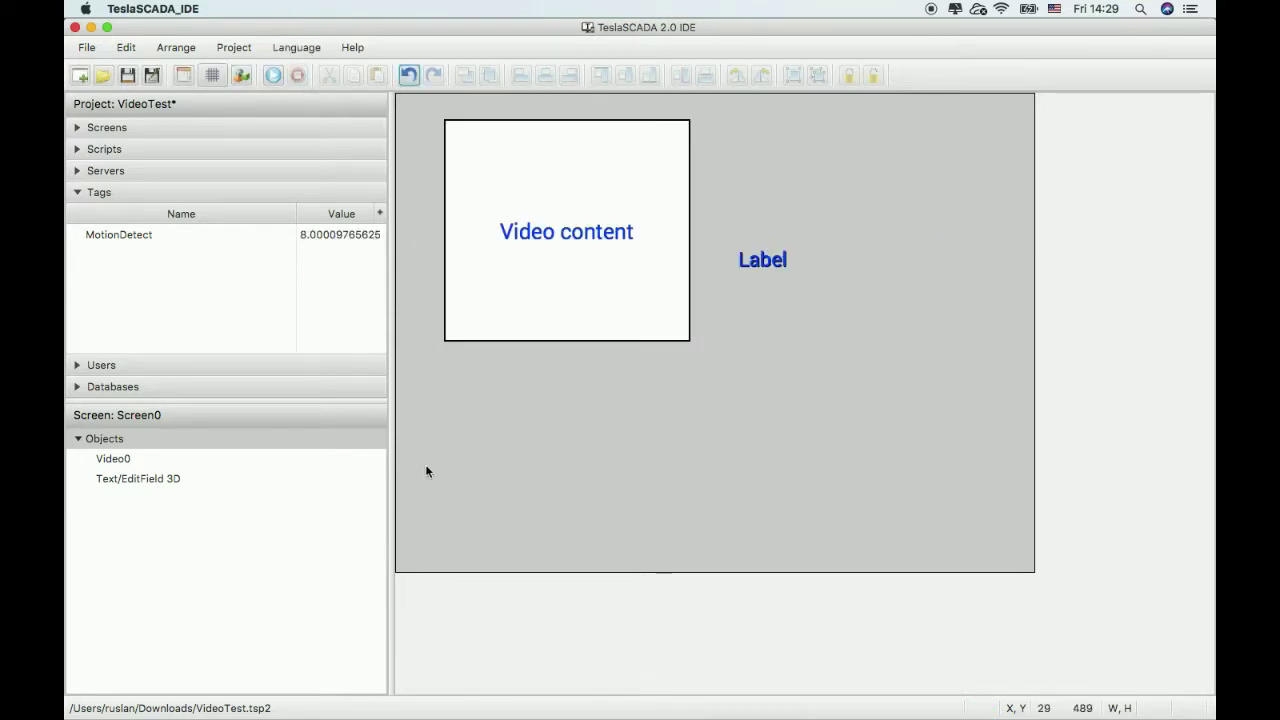
Step: Enable Auto save image on the video object with condition Tag.PV>Difference and Difference 5
double_click(560, 193)
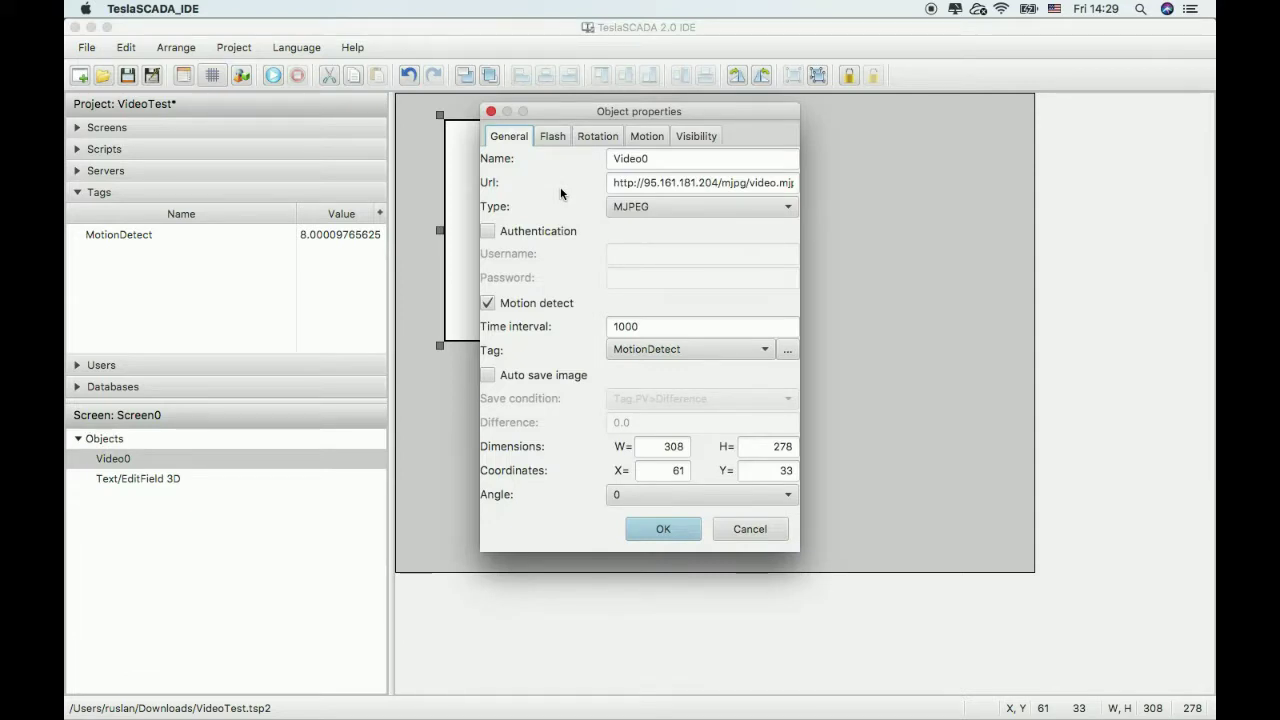
left_click(488, 375)
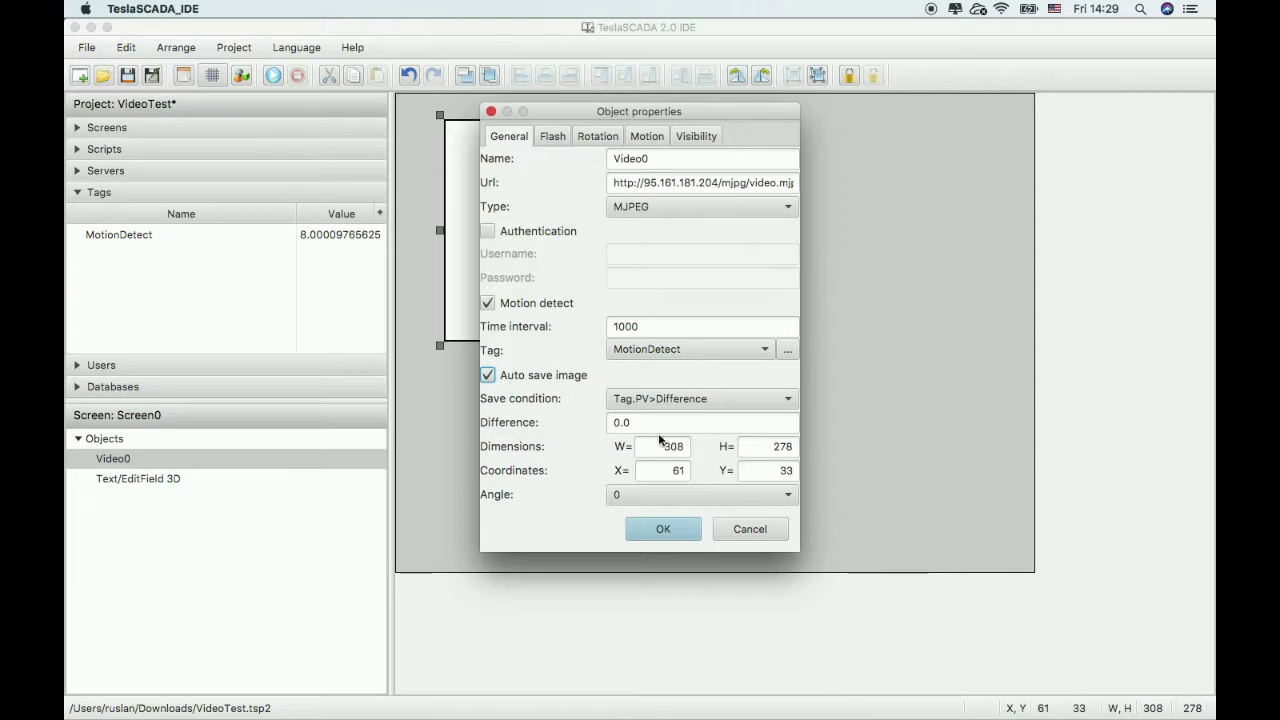
left_click_drag(640, 423, 618, 423)
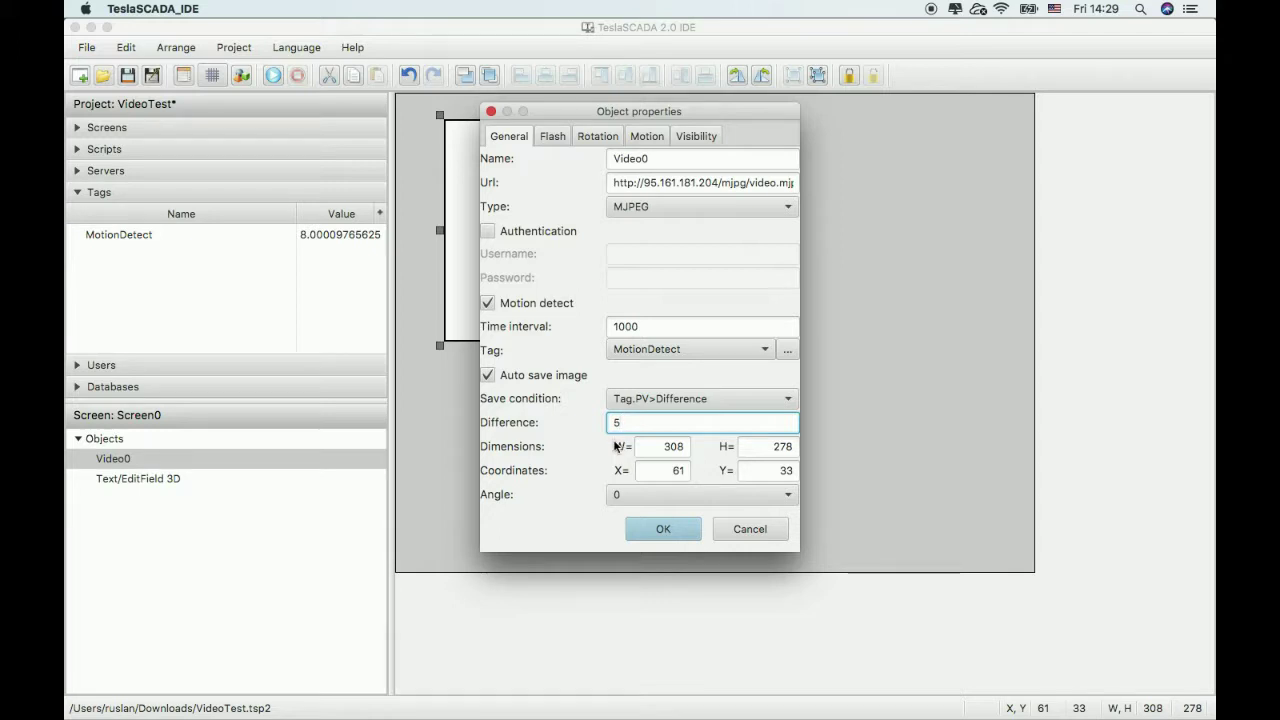
left_click(660, 528)
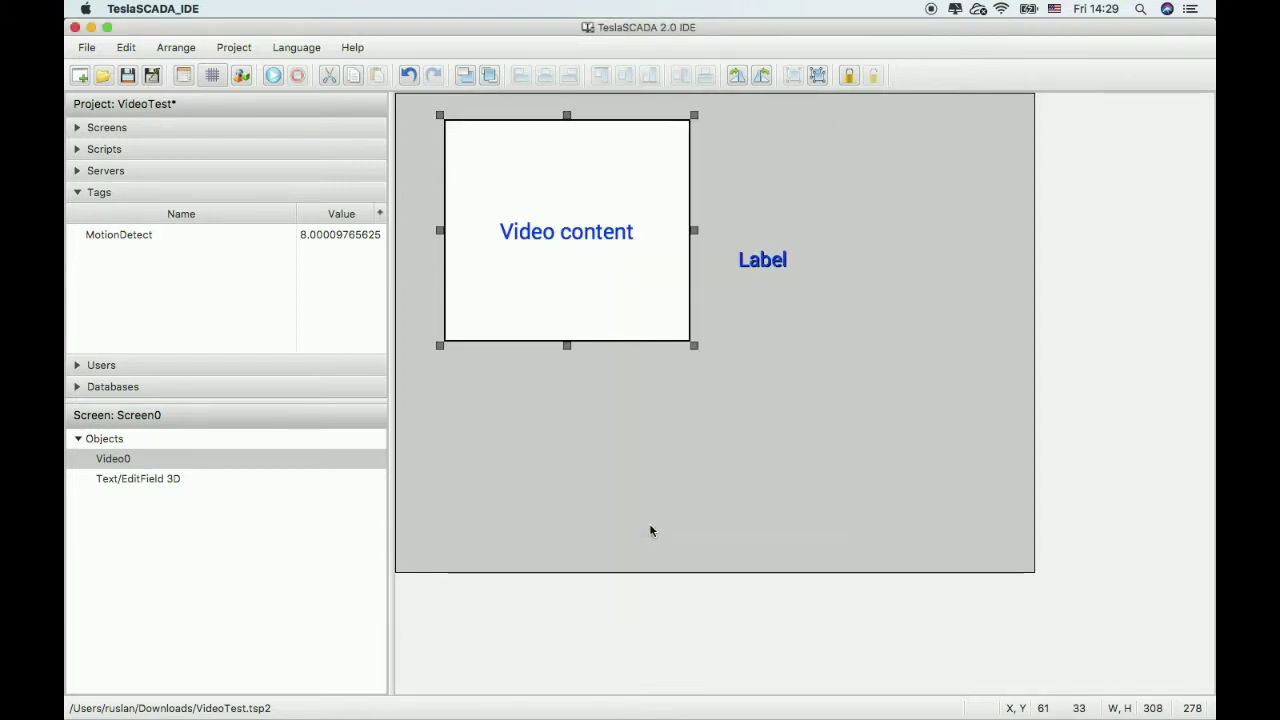
Step: Save and run VideoTest, then acknowledge the 'Videocamera detect motion' alert
left_click(128, 75)
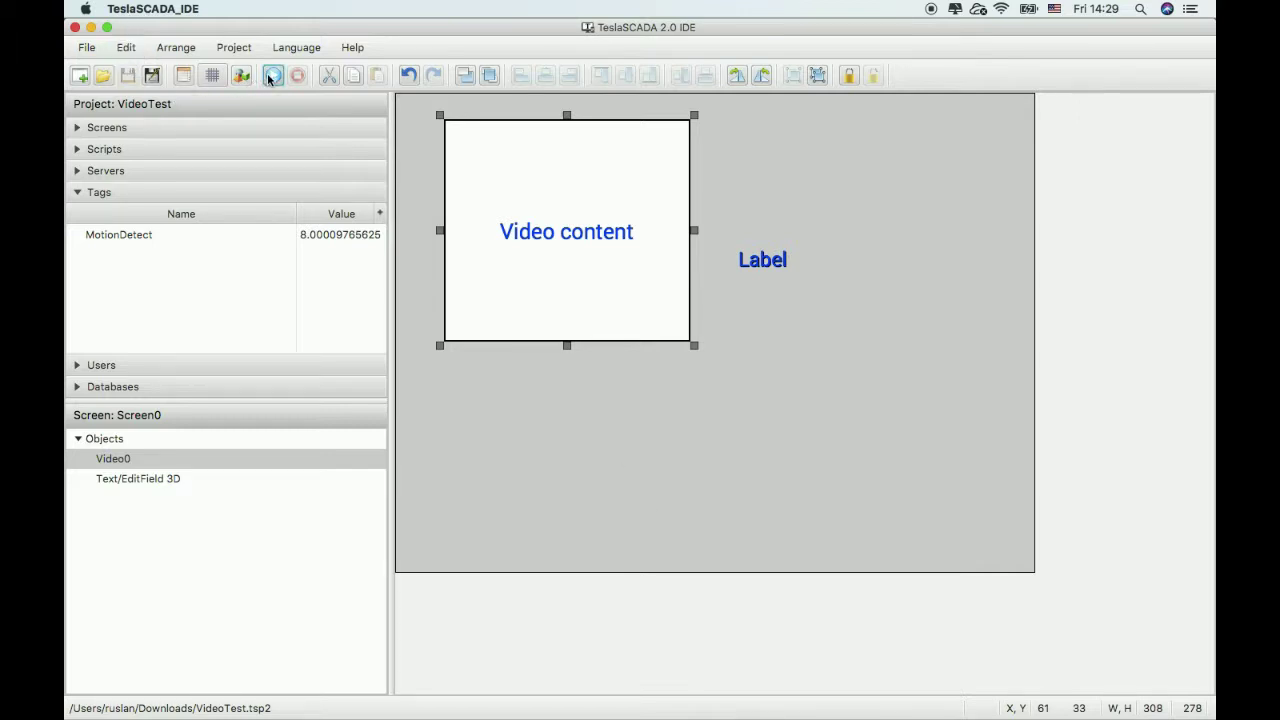
left_click(272, 75)
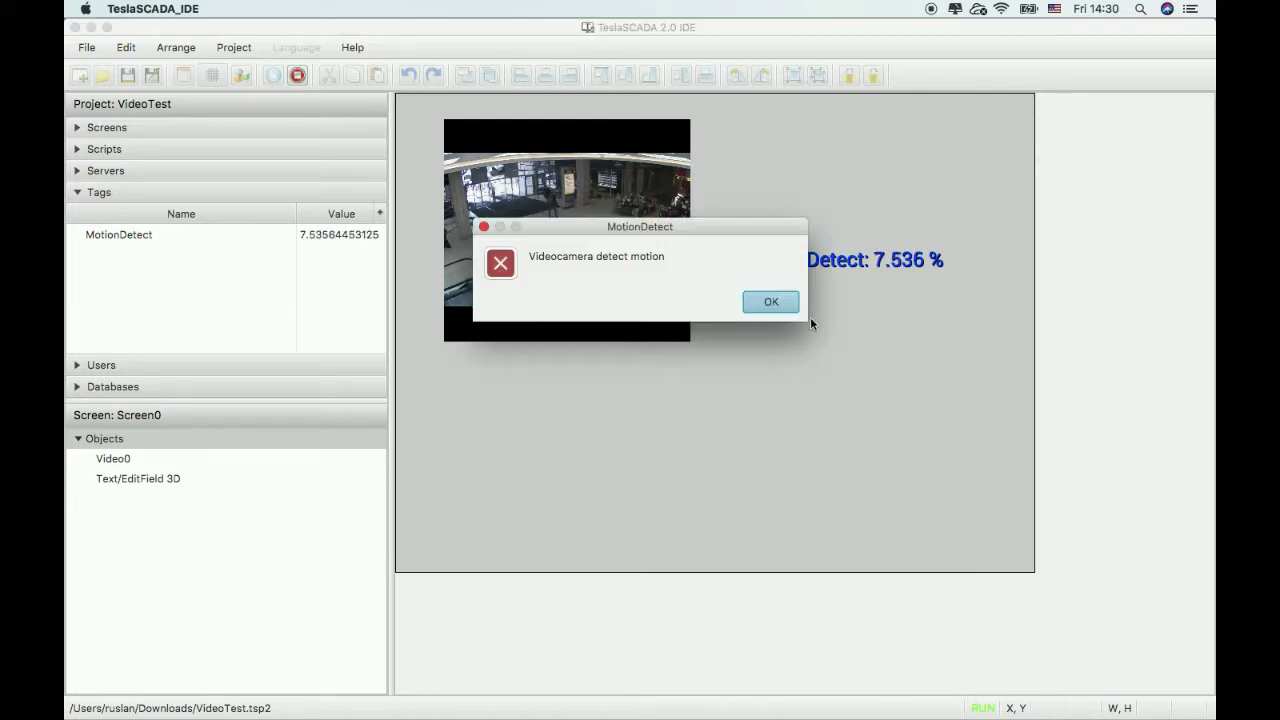
left_click(771, 301)
Step: Open Downloads > Video0, sort by Date Modified, and preview the newest snapshot
left_click(119, 705)
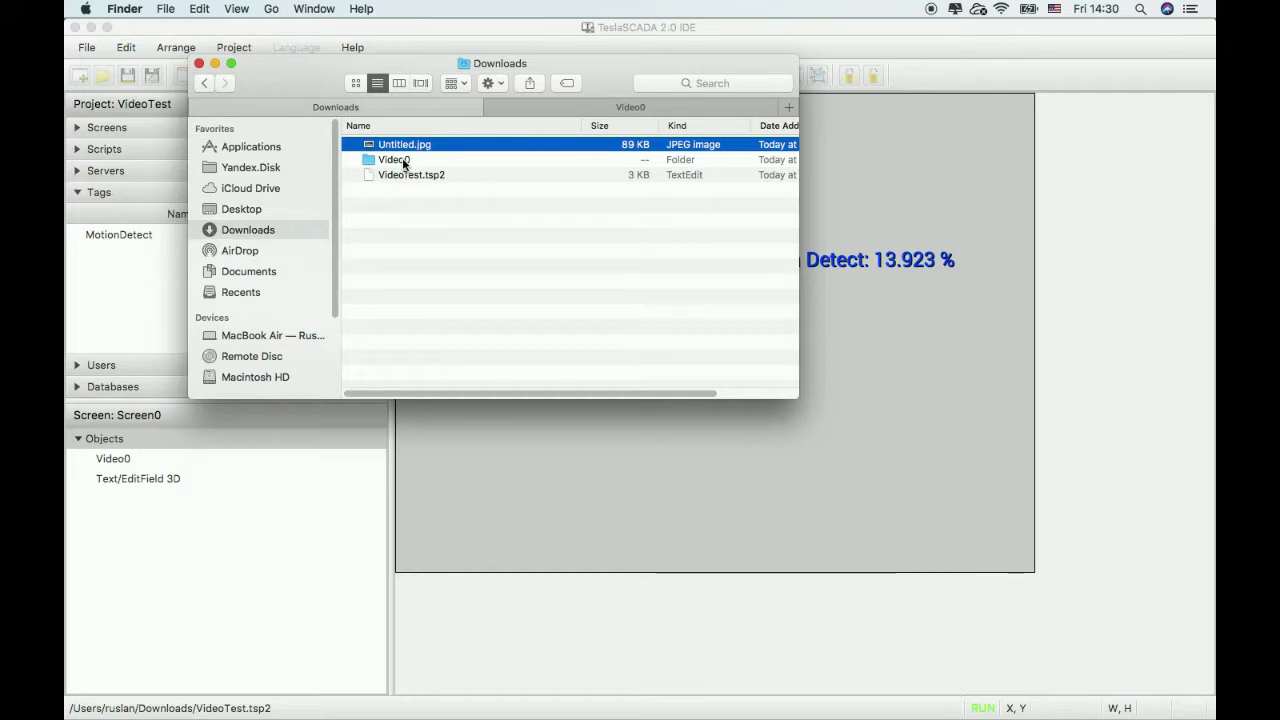
double_click(404, 159)
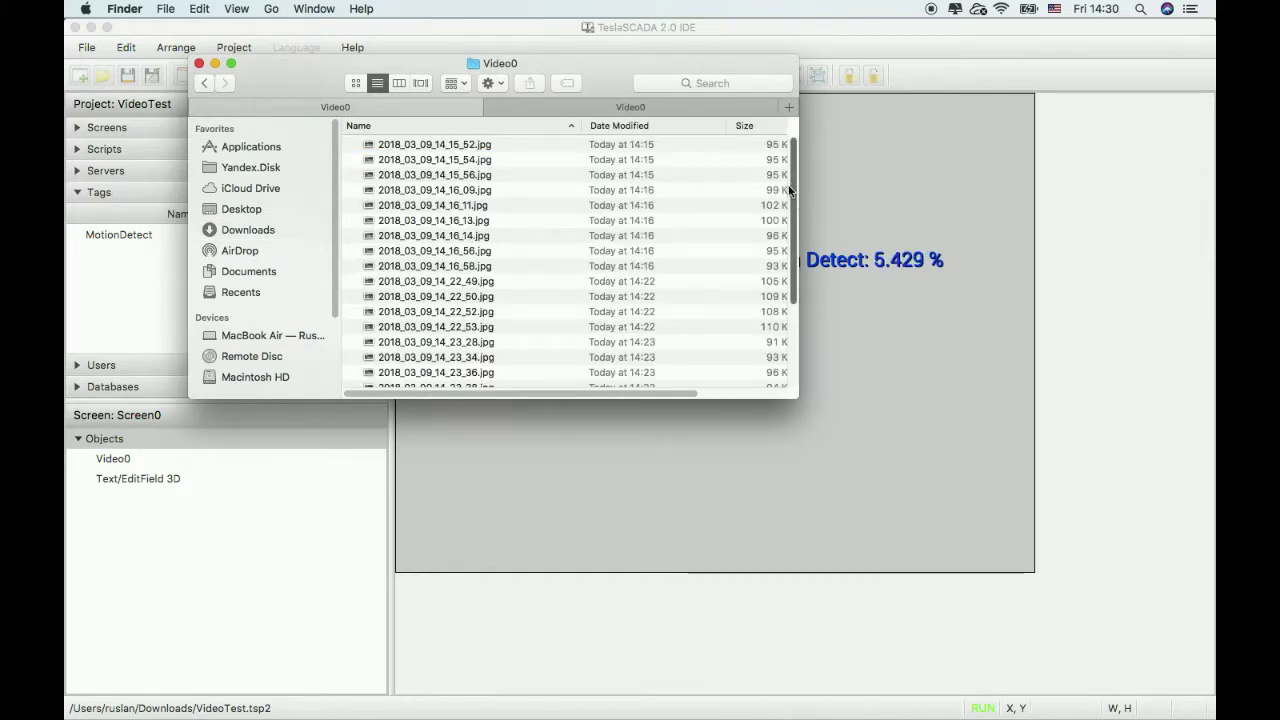
left_click(610, 127)
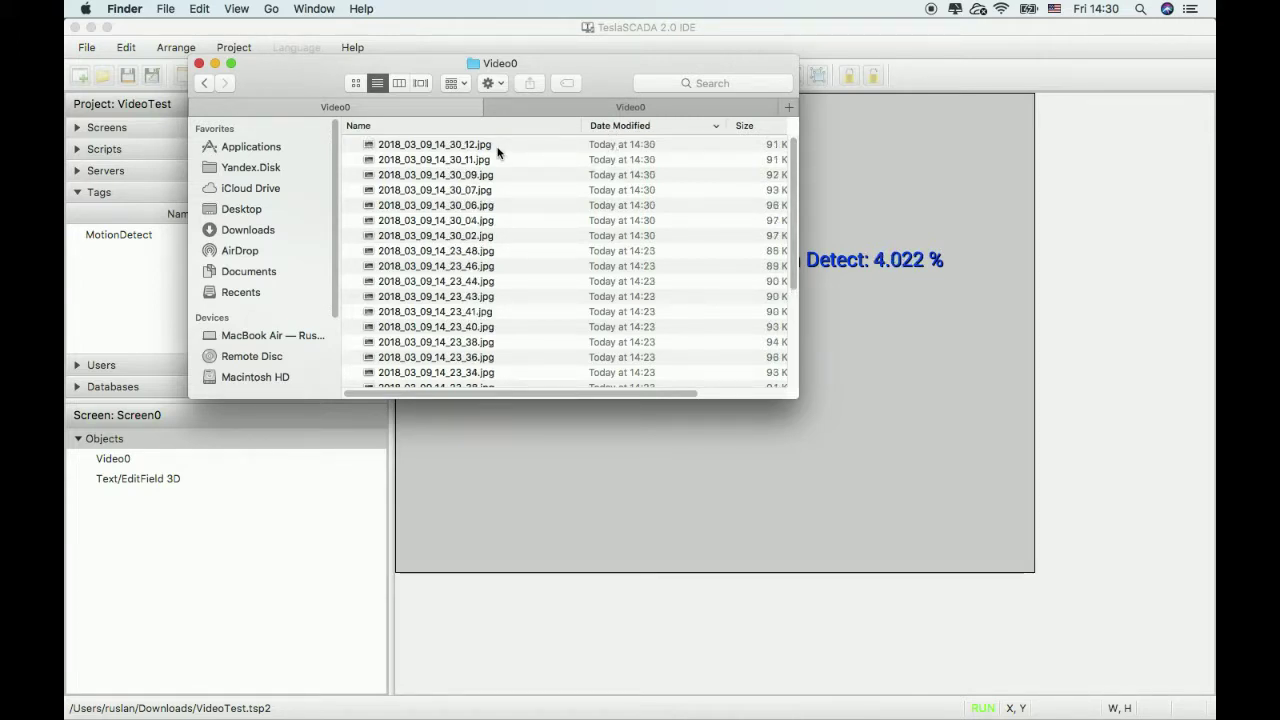
double_click(497, 147)
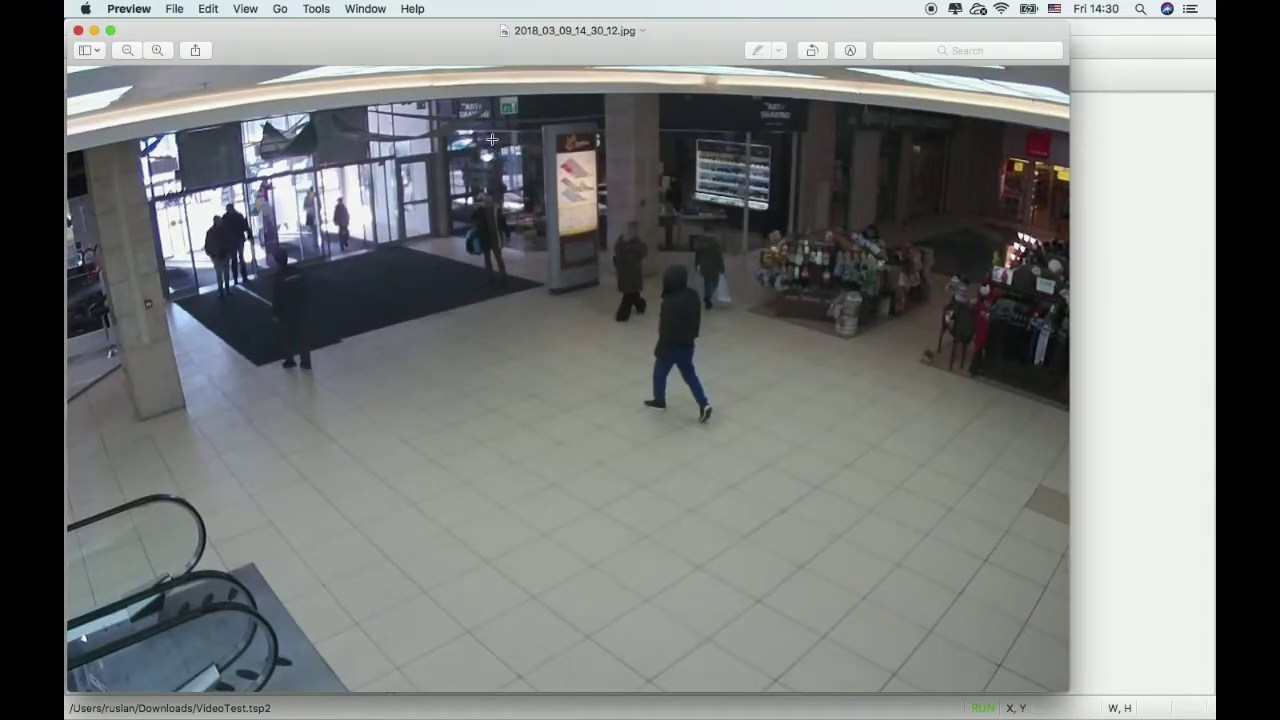
left_click(78, 31)
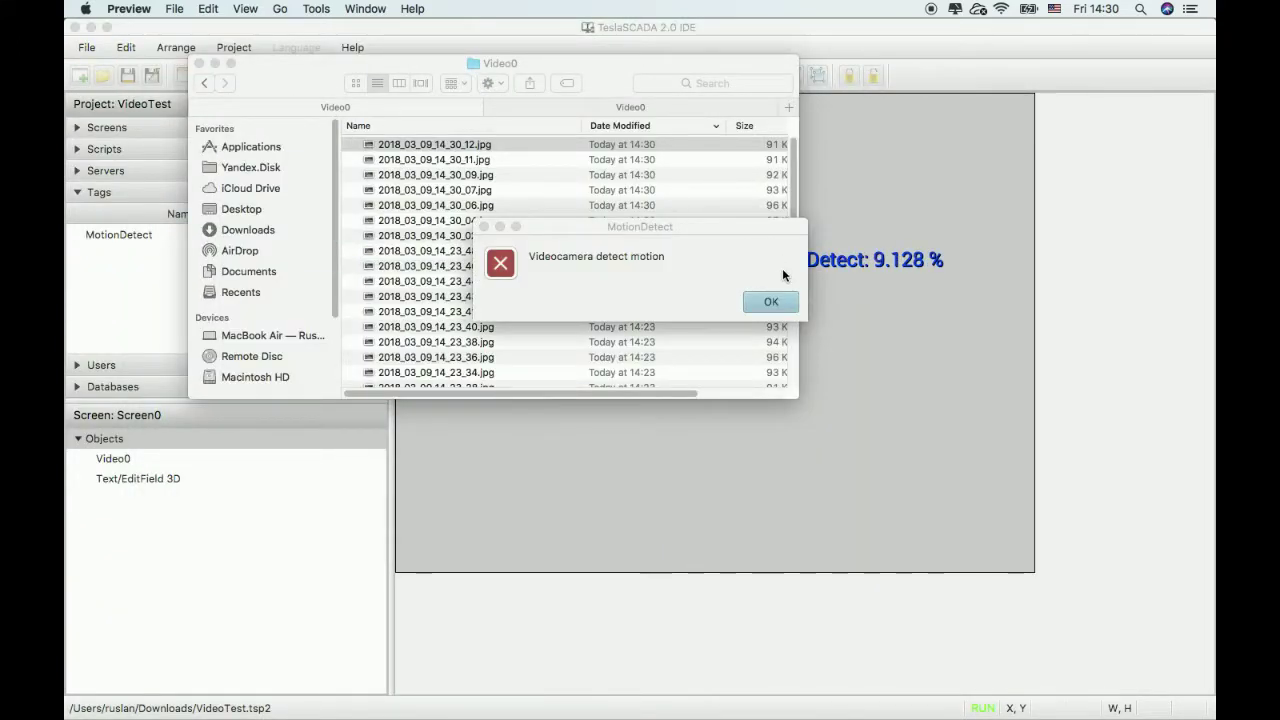
Step: Dismiss the new motion alert, stop the project, and open Video0's properties
left_click(776, 301)
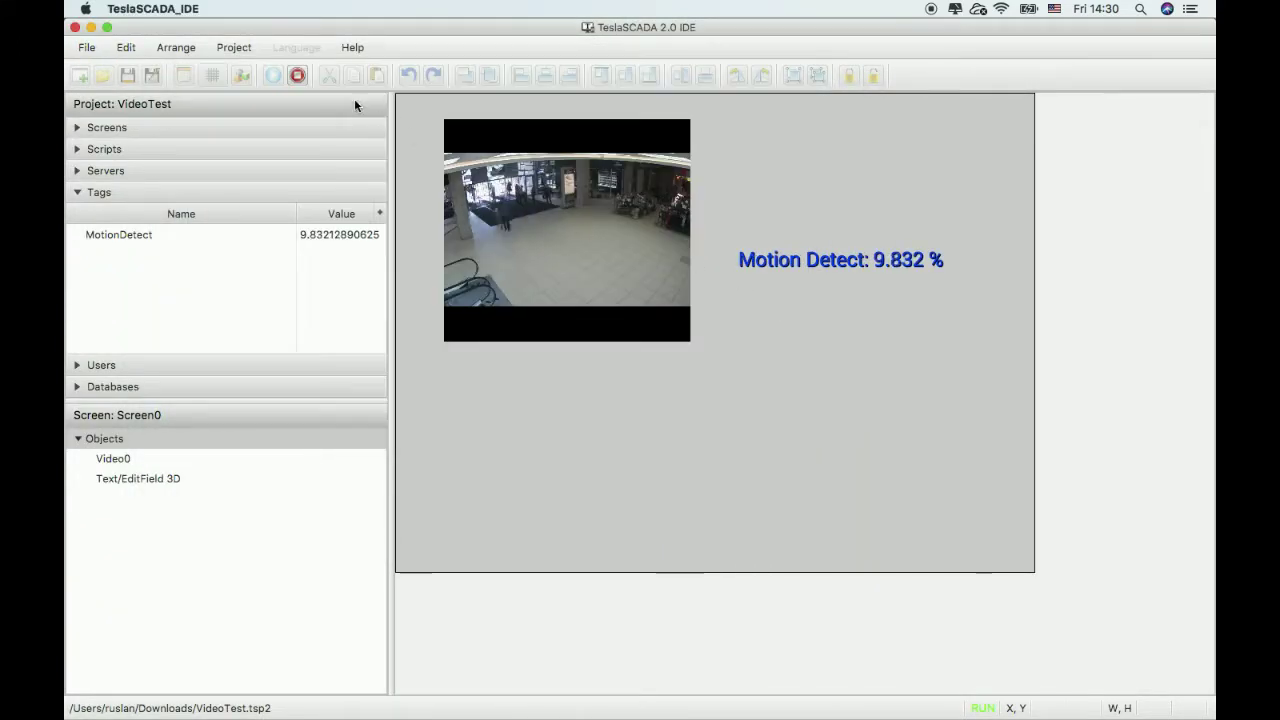
left_click(298, 76)
double_click(552, 203)
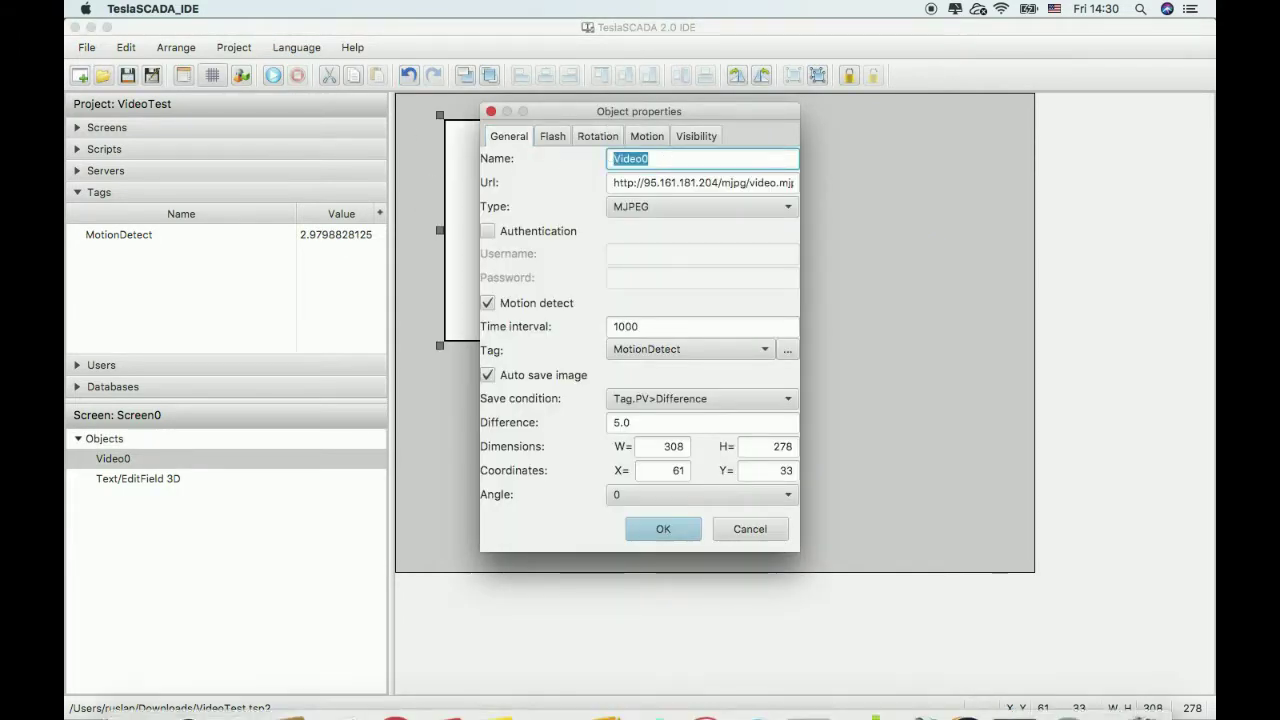
Step: View snapshots 2018_03_09_14_30_22, 14_30_20 and 14_30_11, then cancel Video0's properties
left_click(137, 692)
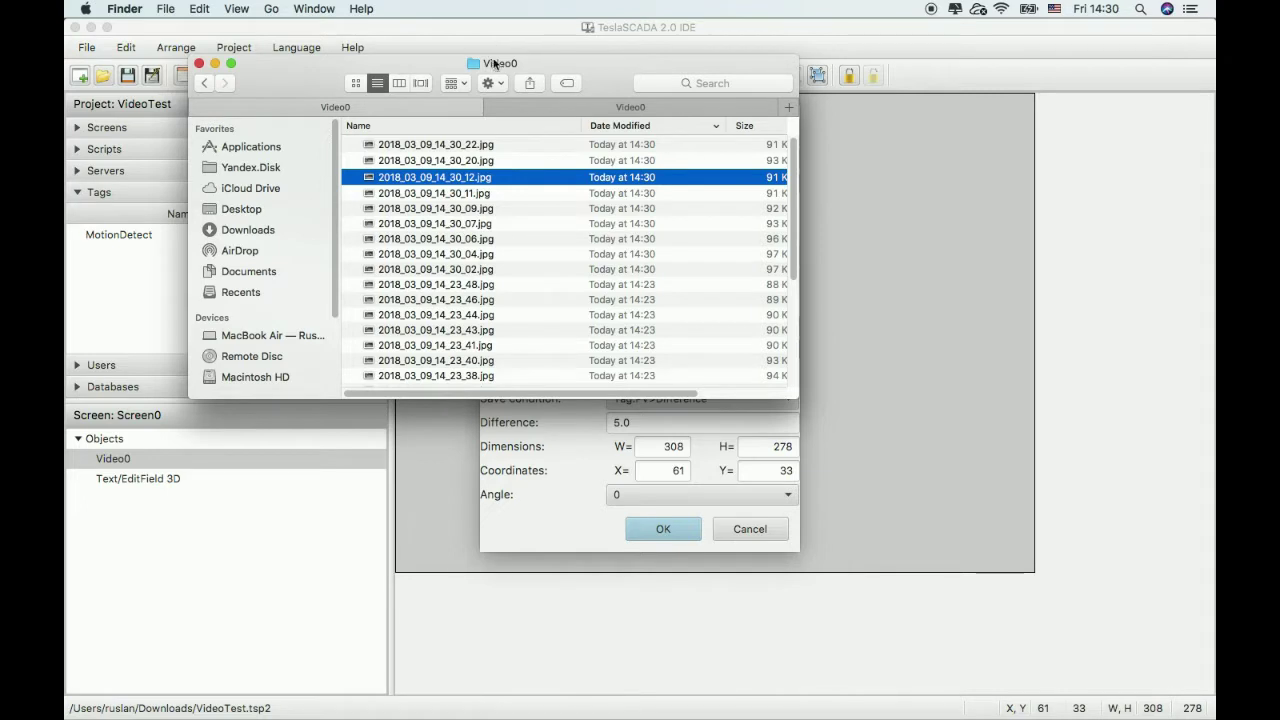
left_click(204, 82)
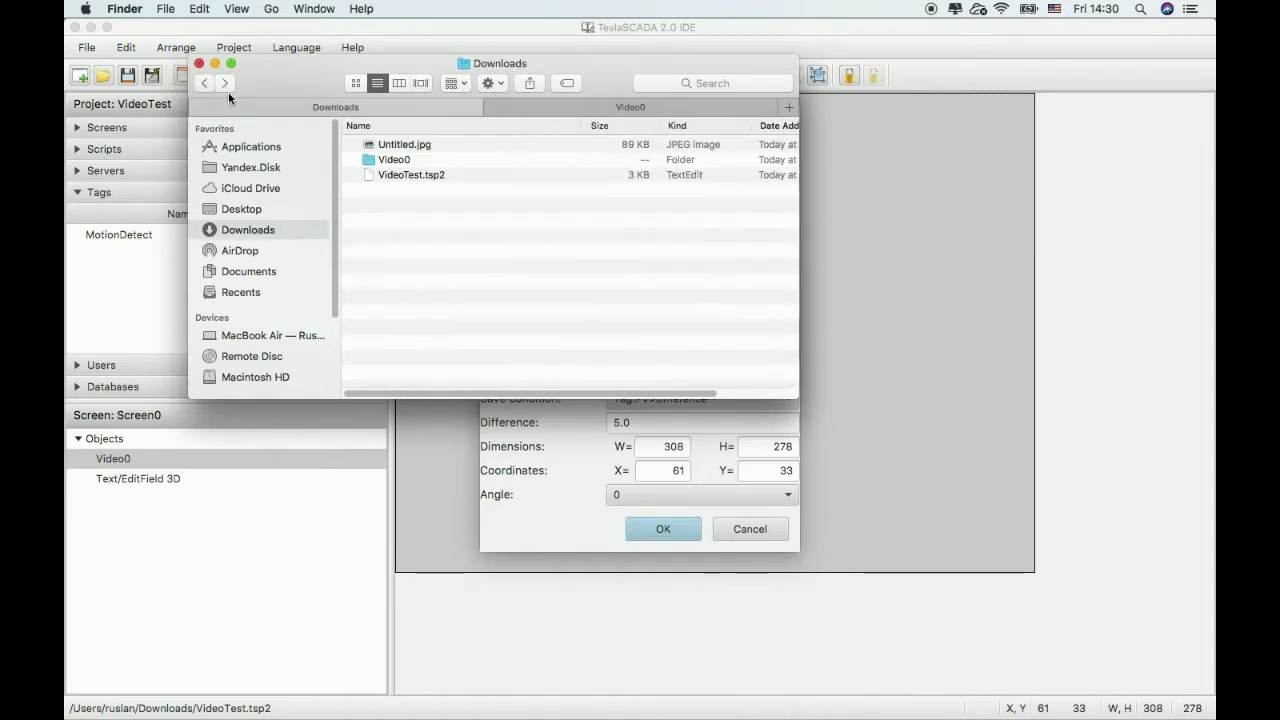
double_click(385, 161)
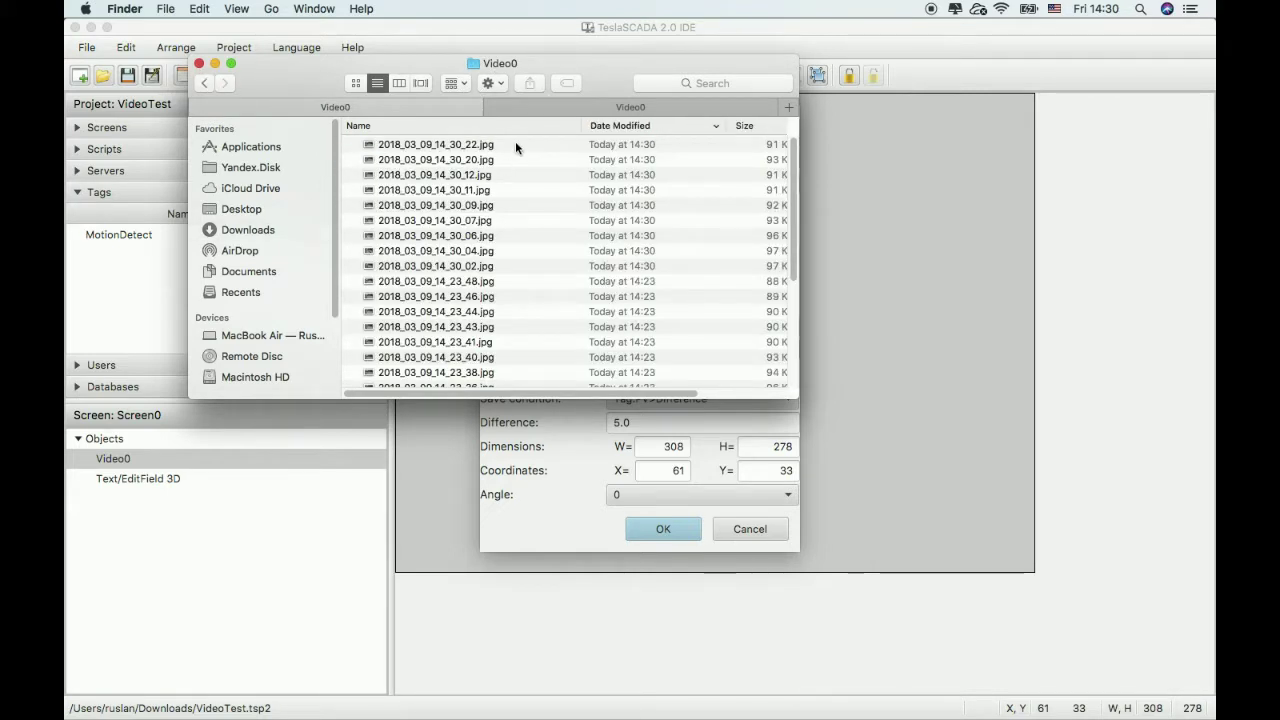
double_click(516, 145)
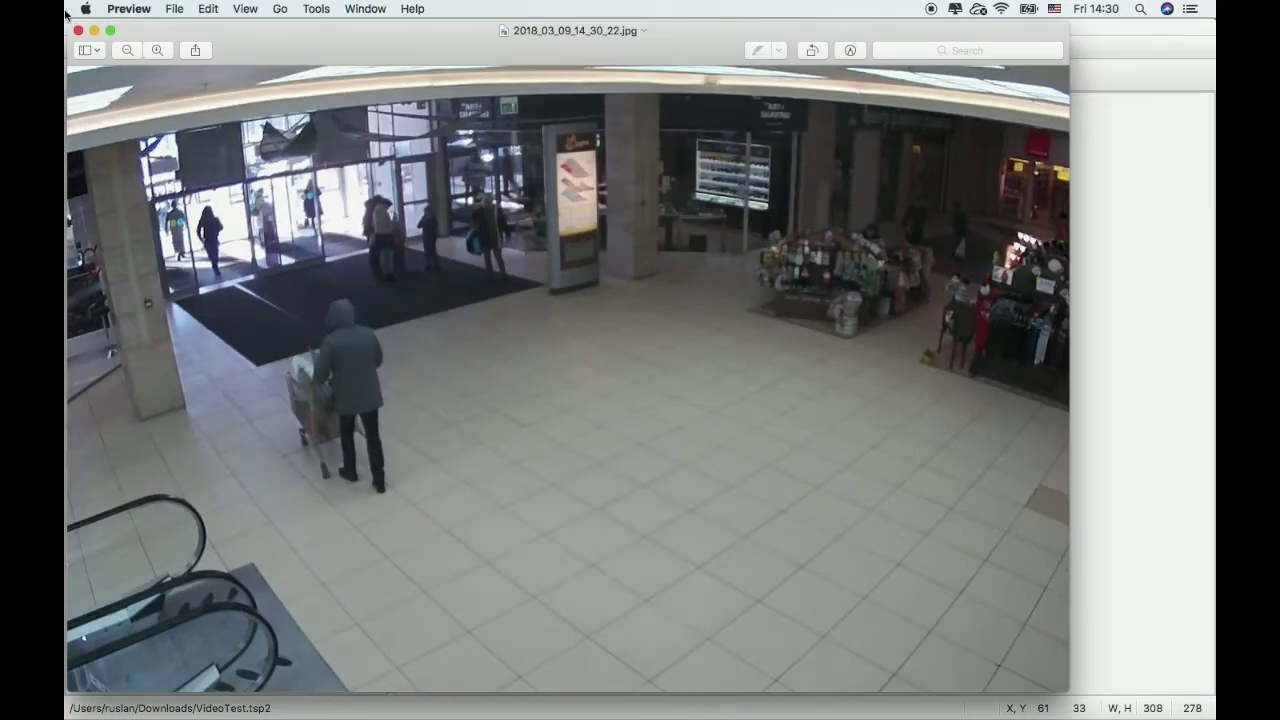
left_click(78, 30)
double_click(467, 150)
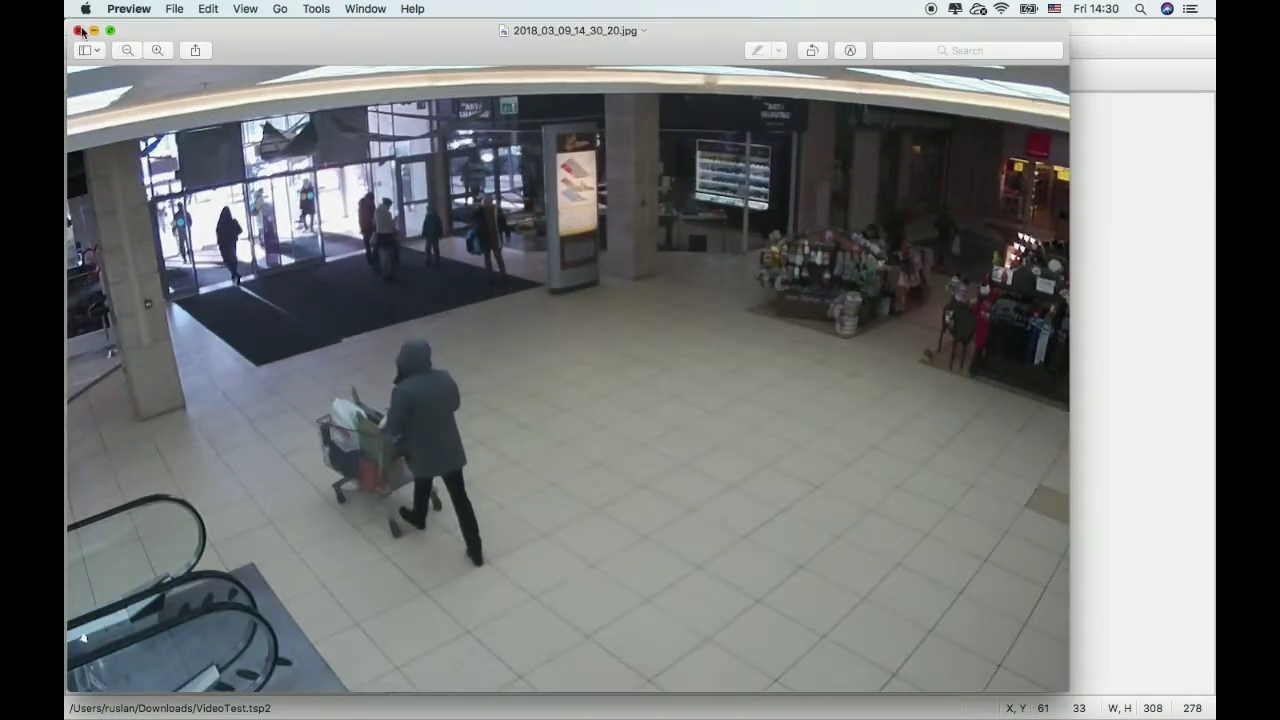
left_click(79, 30)
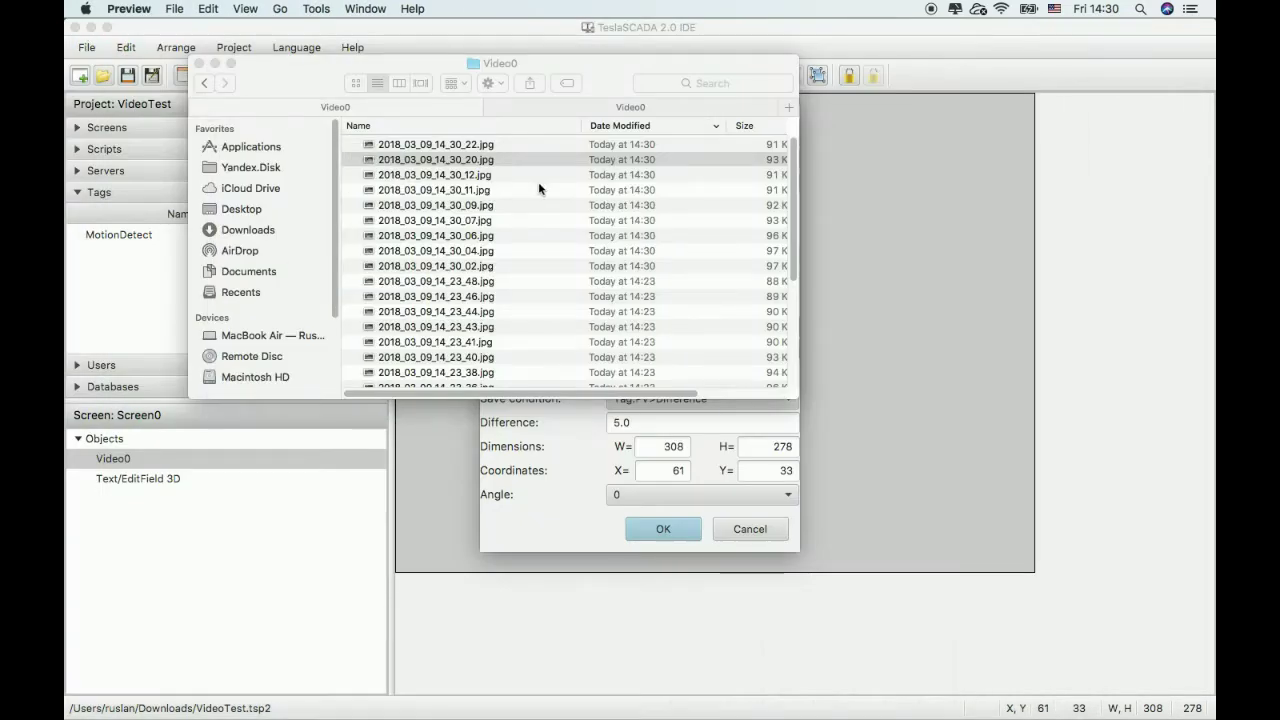
double_click(542, 182)
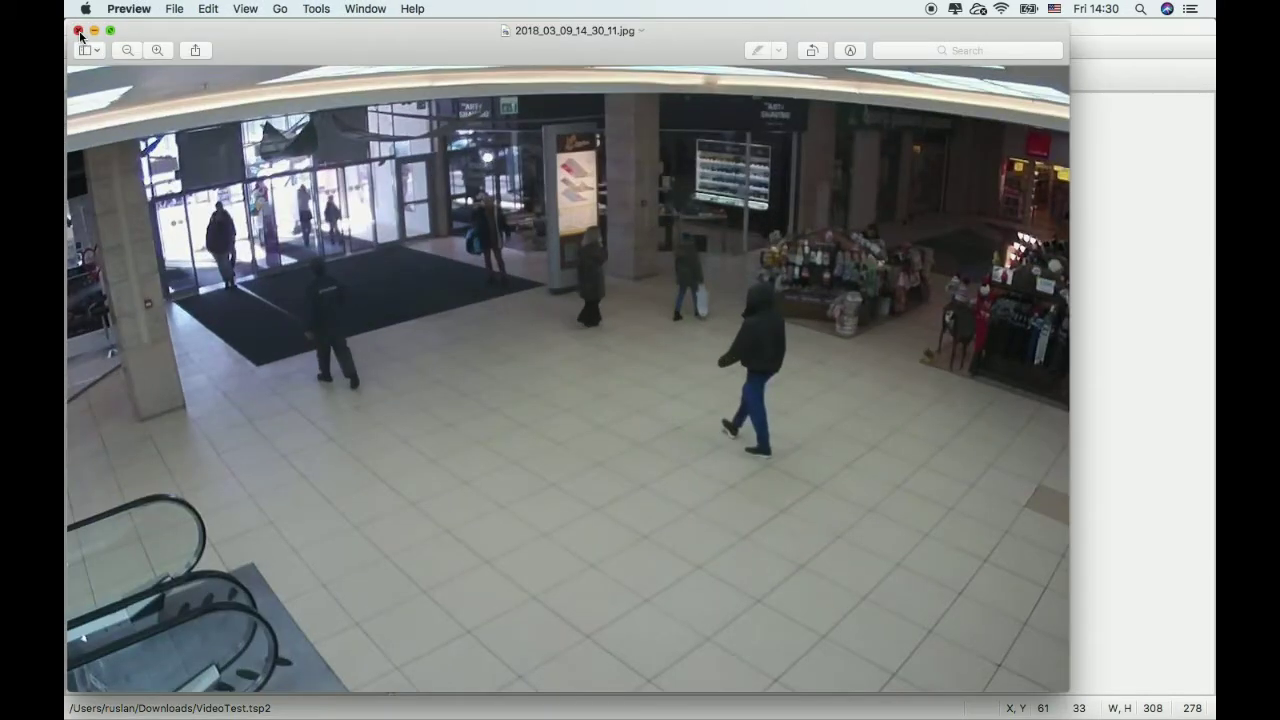
left_click(79, 31)
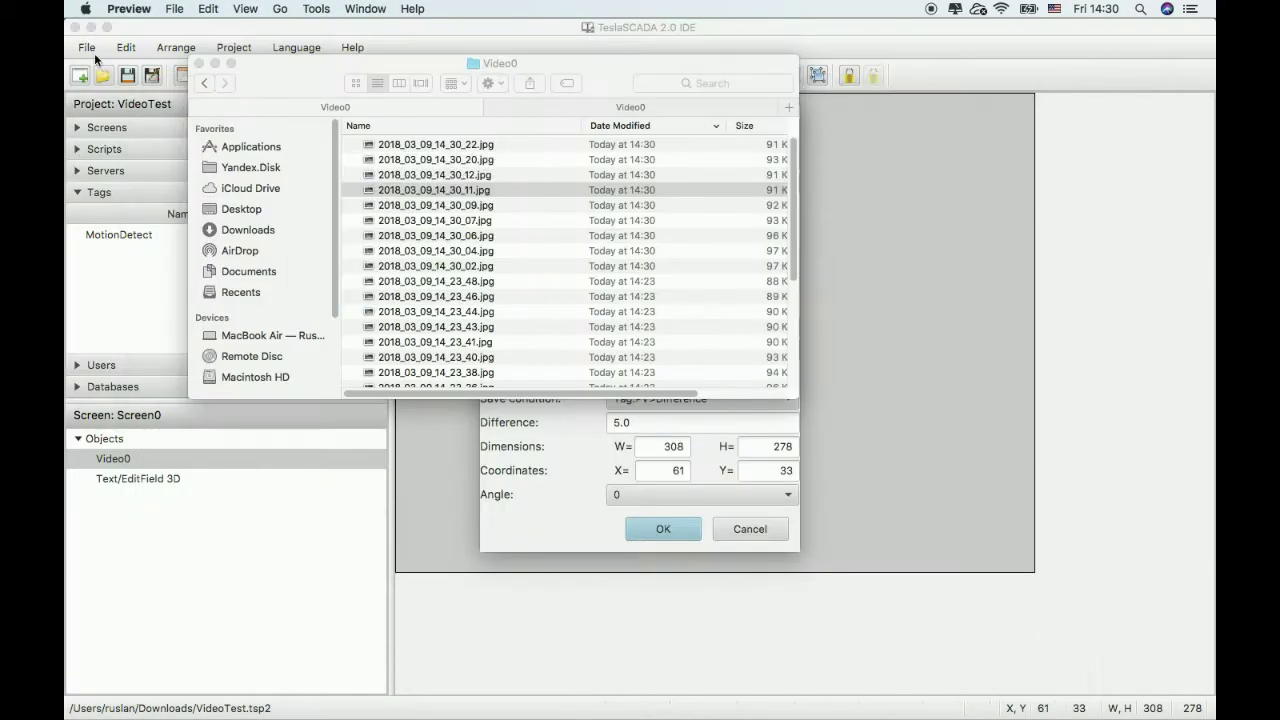
left_click(814, 450)
left_click(765, 527)
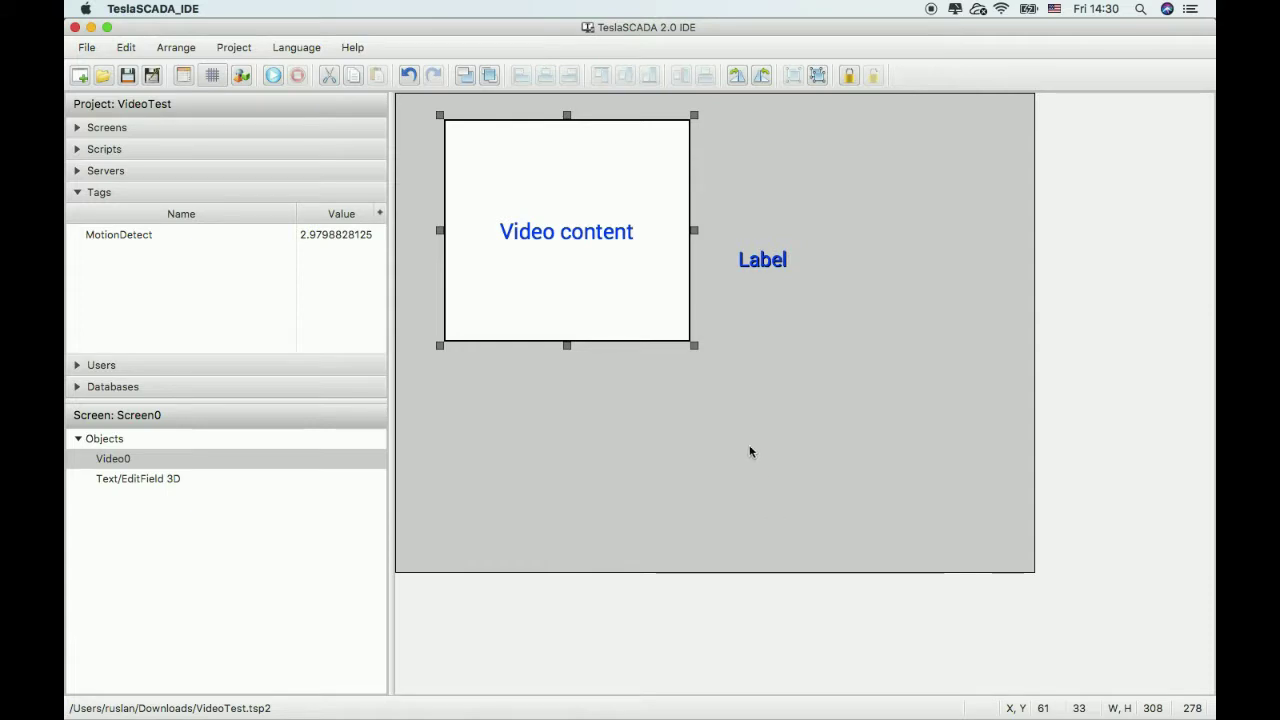
Step: Save the project and place an Events log table from the Events collection on the canvas
left_click(127, 76)
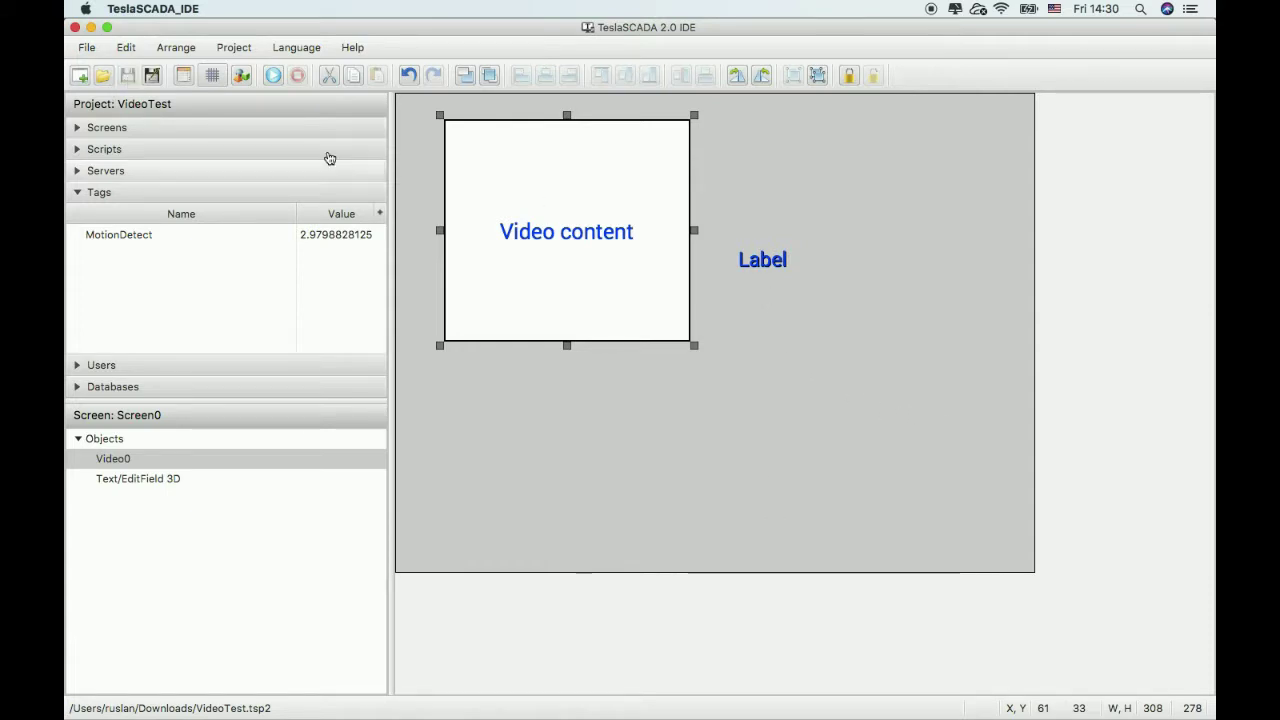
right_click(495, 389)
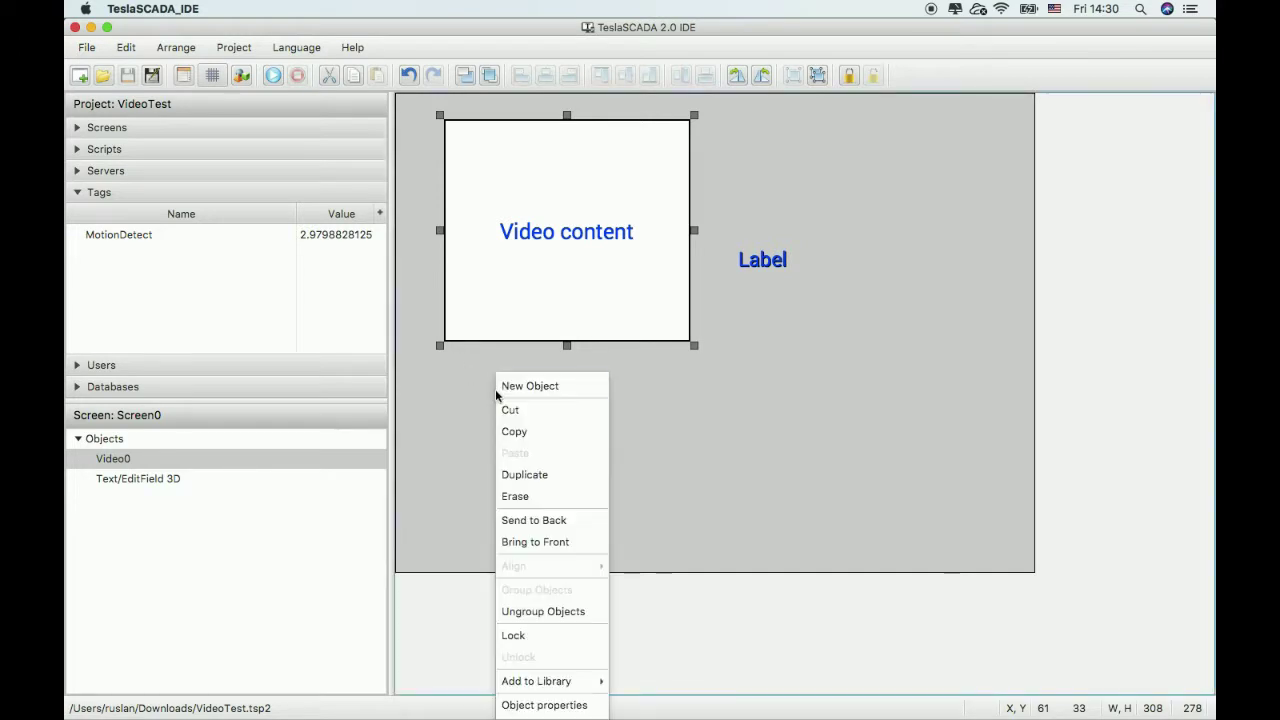
left_click(507, 389)
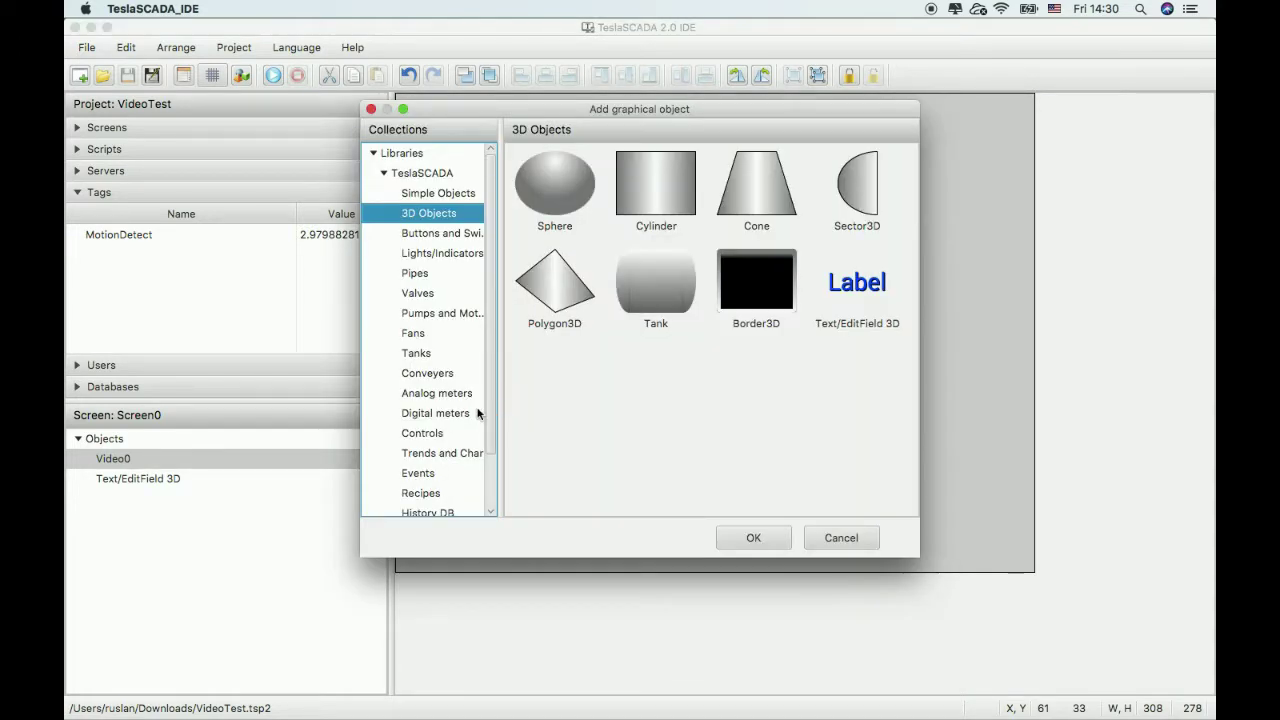
scroll(494, 439, "down", 3)
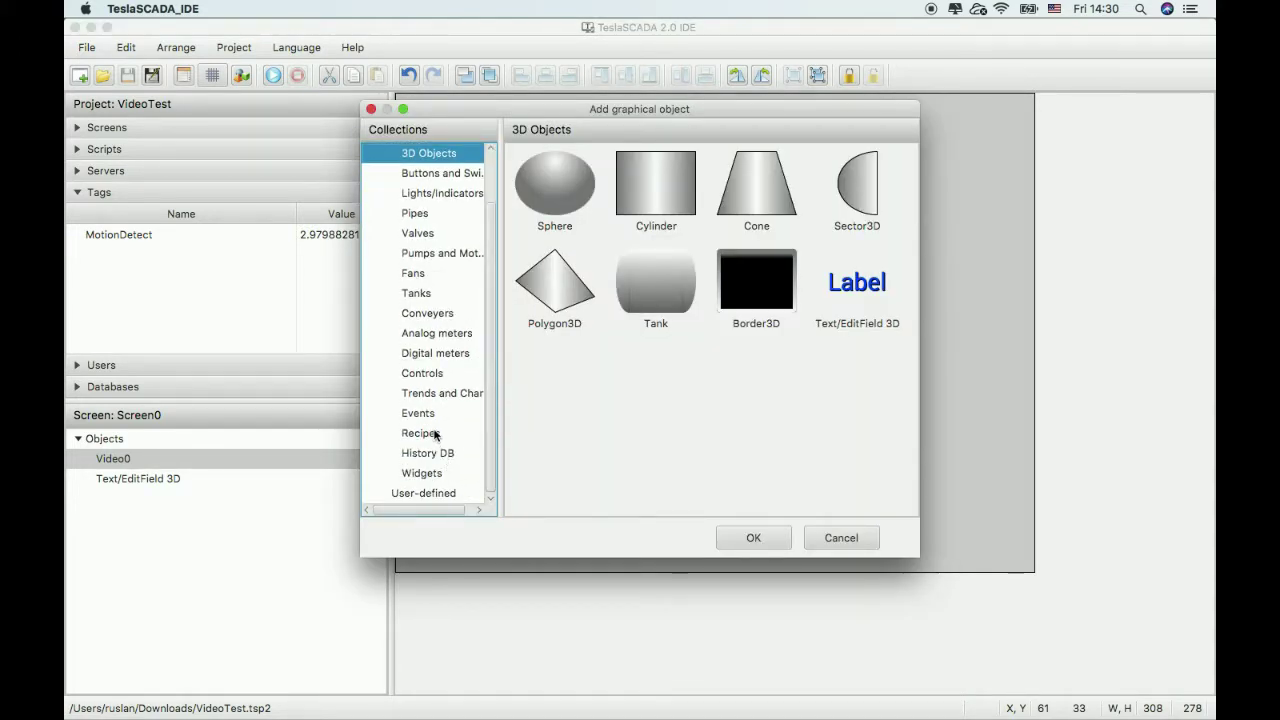
left_click(423, 418)
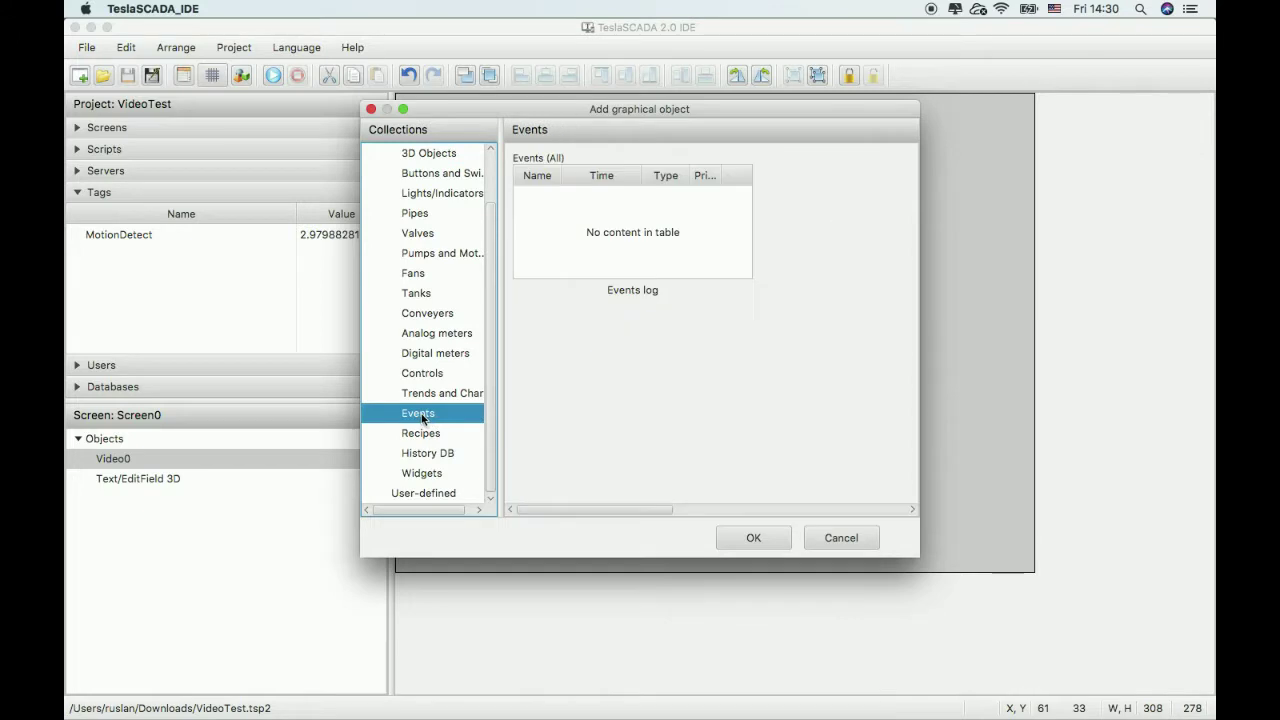
double_click(552, 242)
left_click(520, 385)
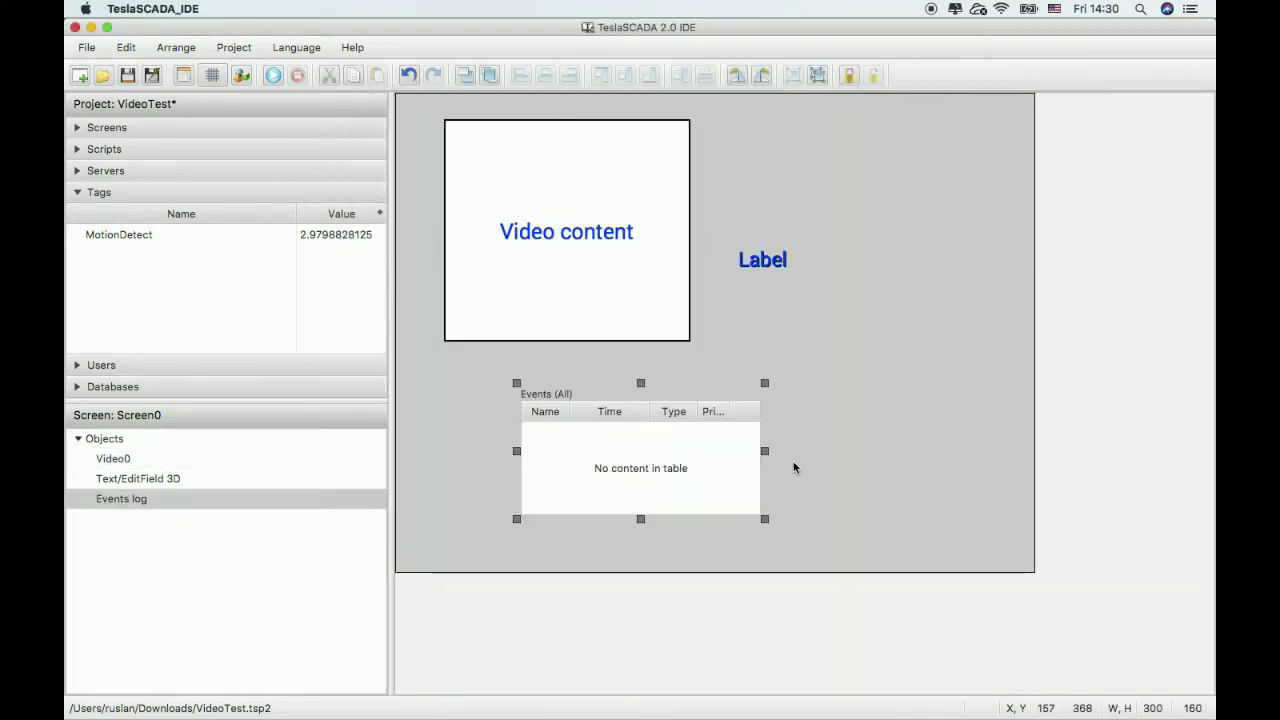
Step: Widen the Events log table to 554 and shift it slightly left
left_click_drag(765, 453, 958, 452)
left_click_drag(874, 471, 831, 451)
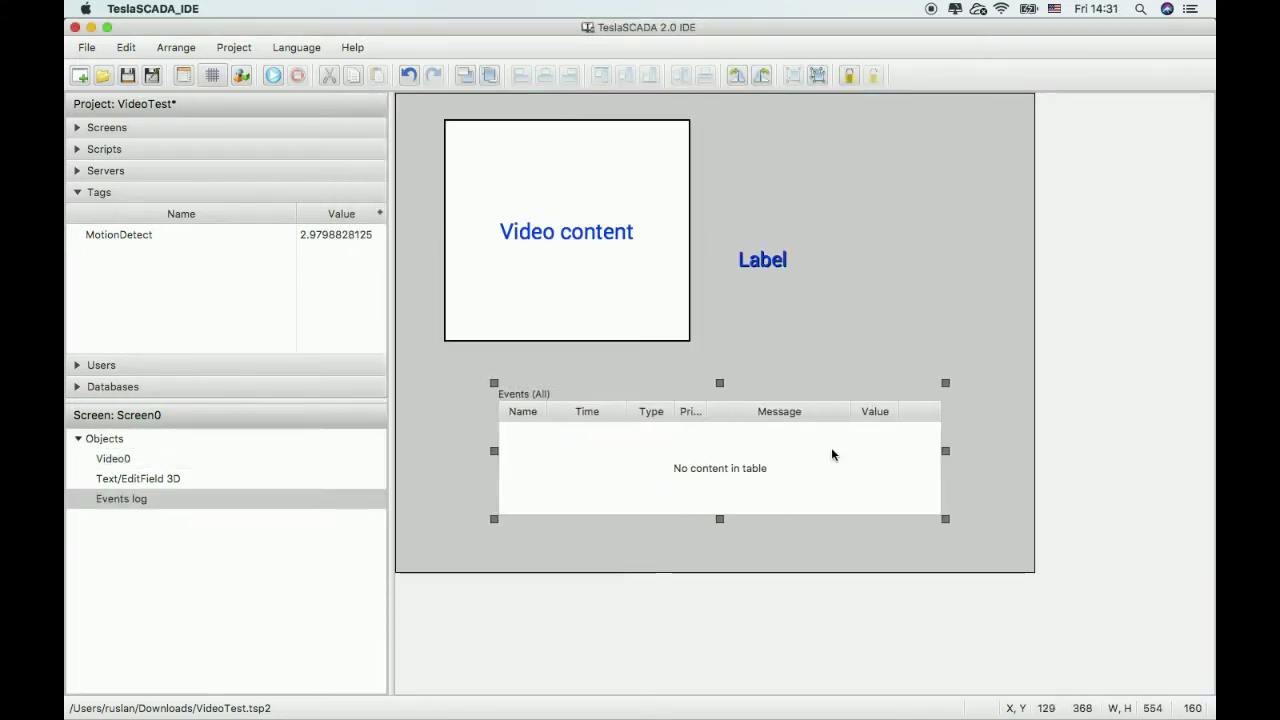
left_click(271, 76)
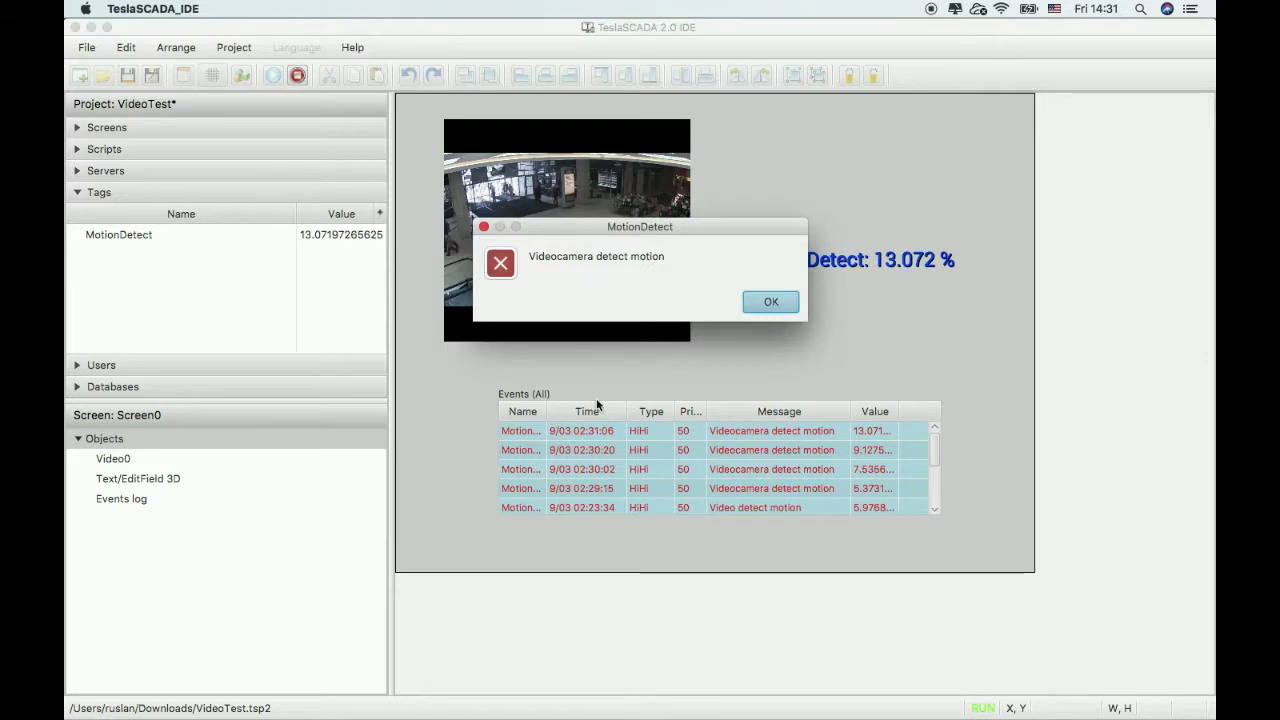
Step: Acknowledge the motion alarm, widen the Events table's Name column, and stop the project
left_click(771, 304)
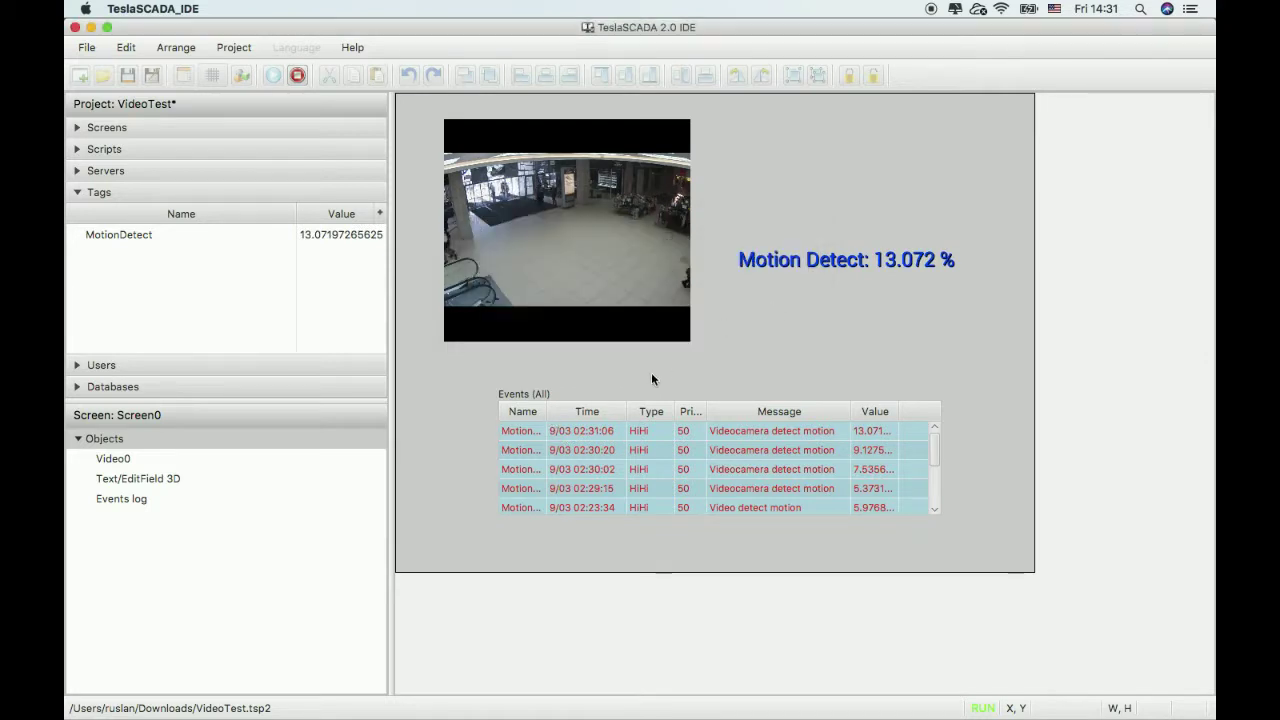
left_click(555, 412)
mouse_move(546, 412)
left_mouse_down()
mouse_move(607, 412)
mouse_move(560, 412)
left_mouse_up()
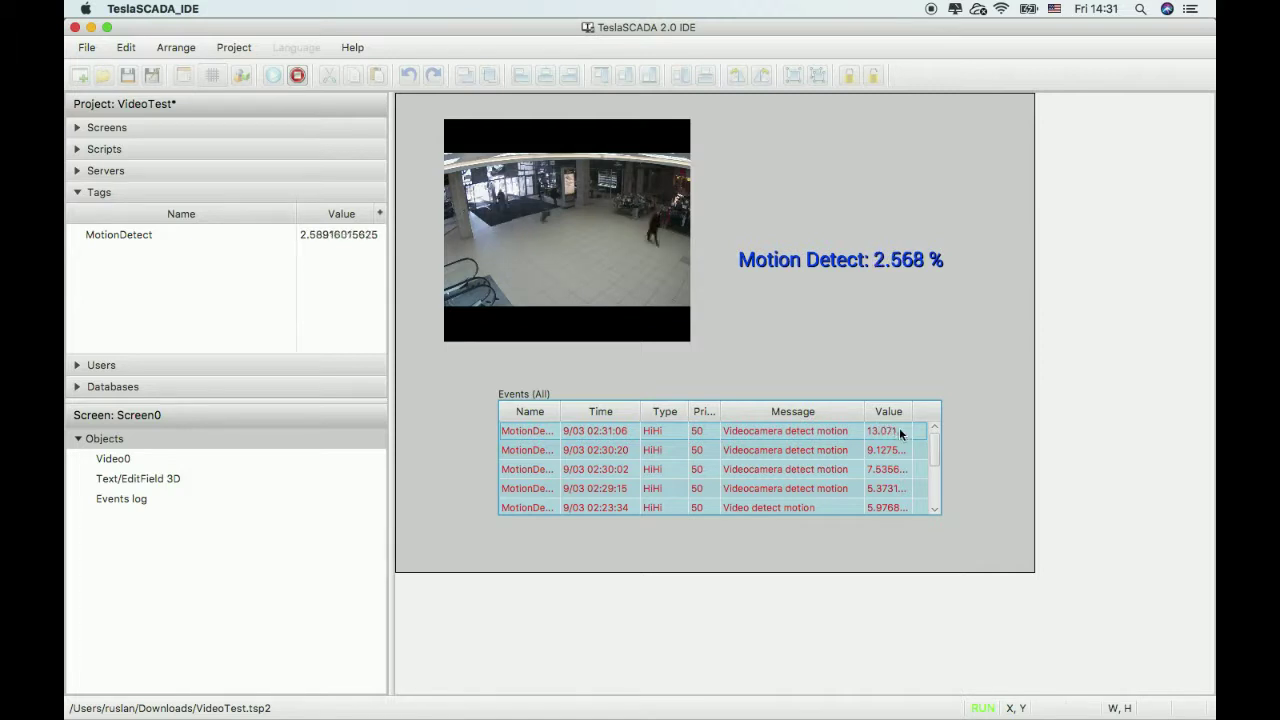
left_click(297, 76)
Step: Reposition the Events log table slightly higher on the screen
left_click(764, 395)
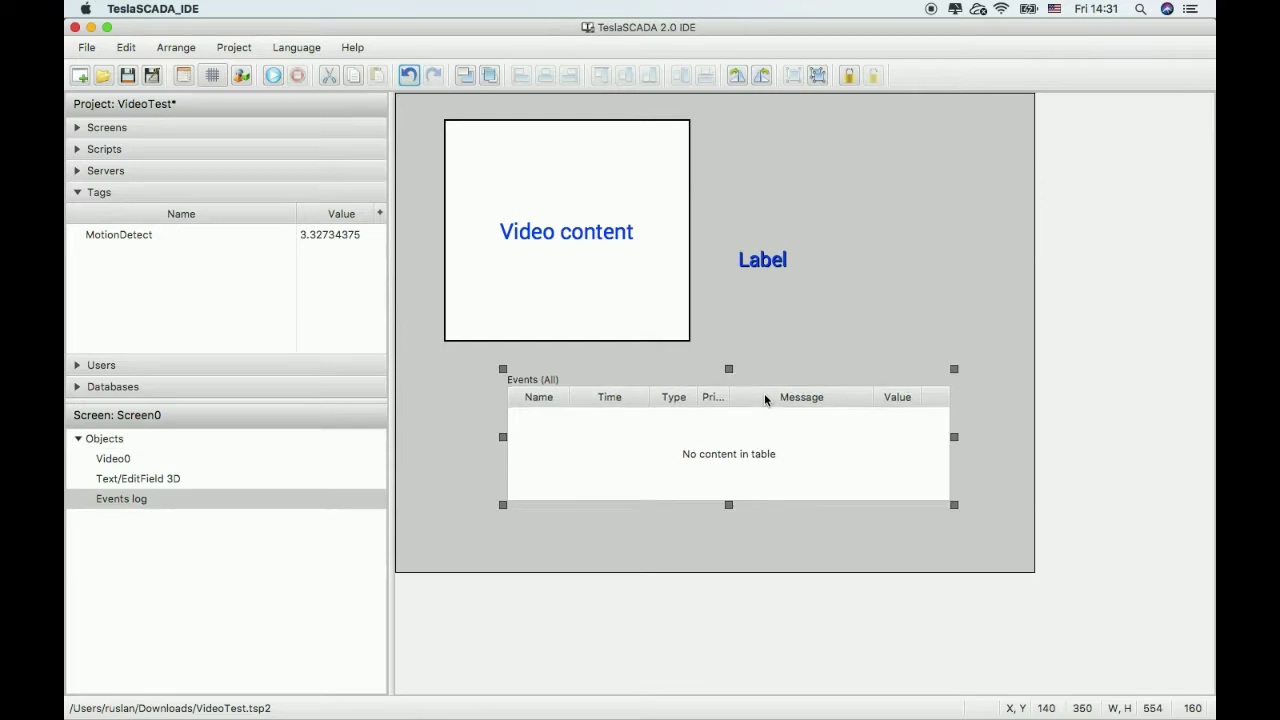
left_click_drag(765, 398, 788, 351)
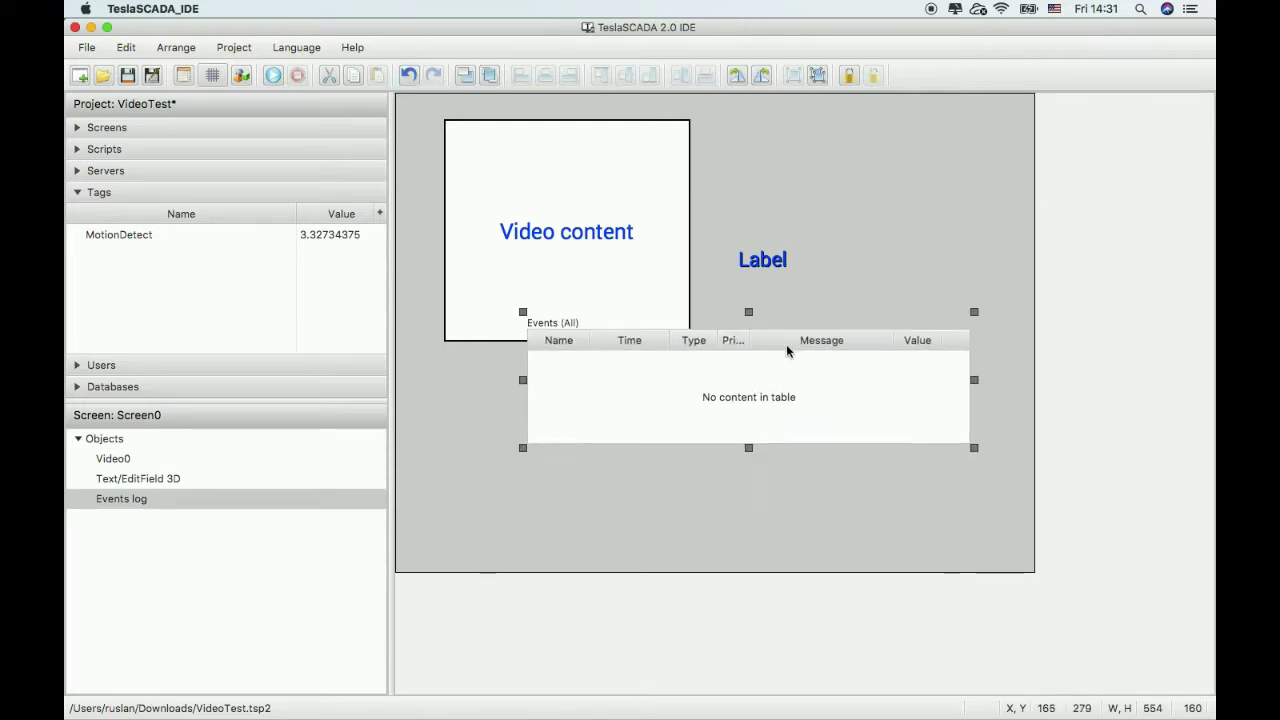
left_click_drag(633, 333, 648, 368)
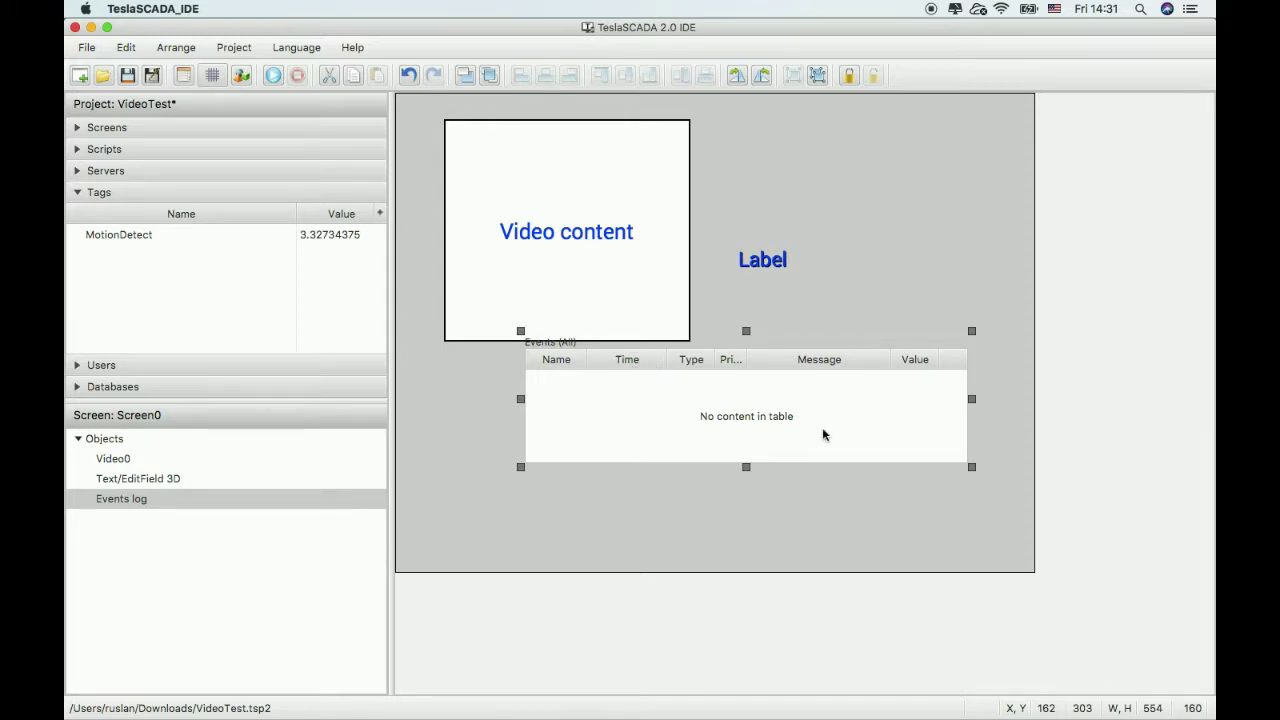
Step: Add a Video widget, Video1, below the first camera, sized about 387×198 at 25,361
right_click(439, 463)
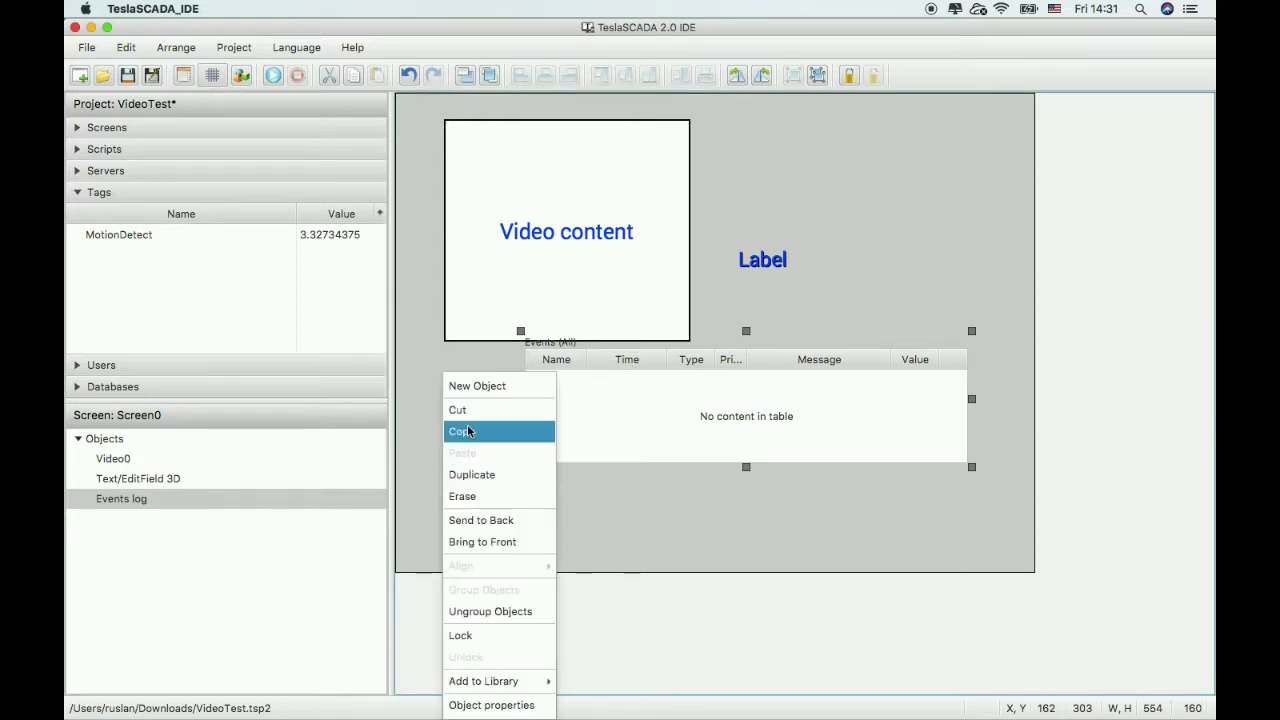
left_click(466, 386)
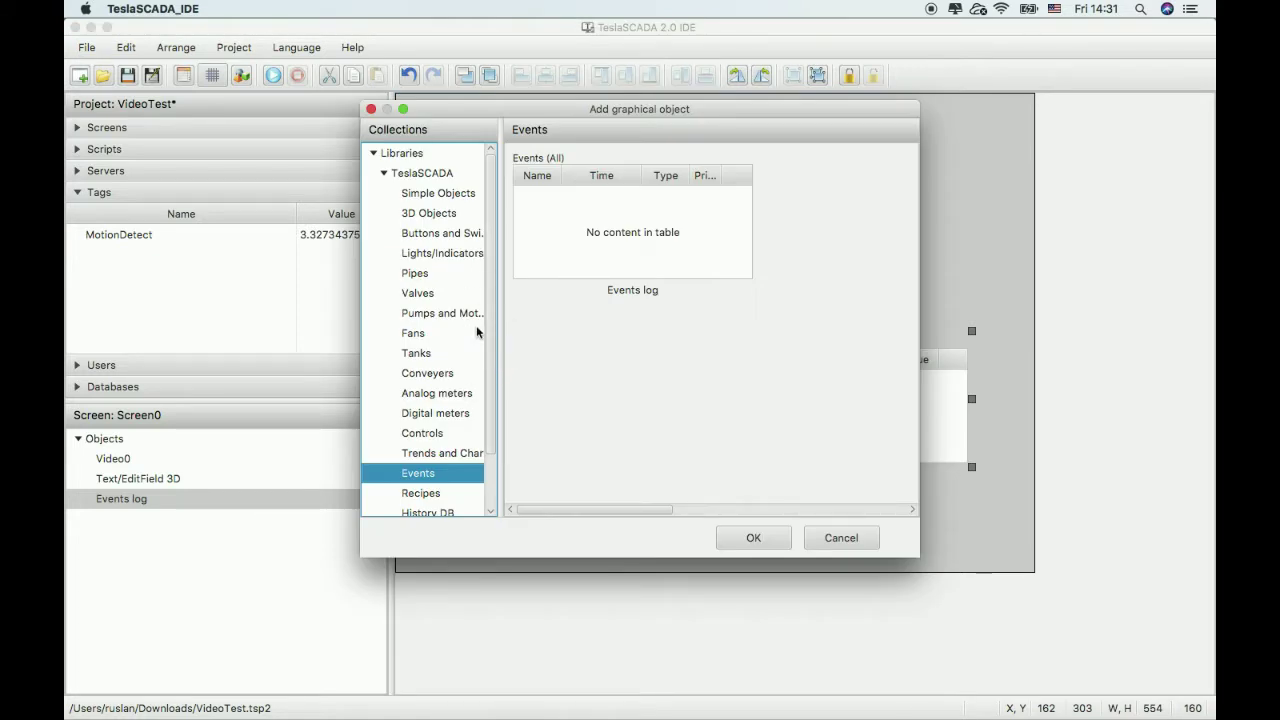
scroll(494, 443, "down", 3)
left_click(443, 475)
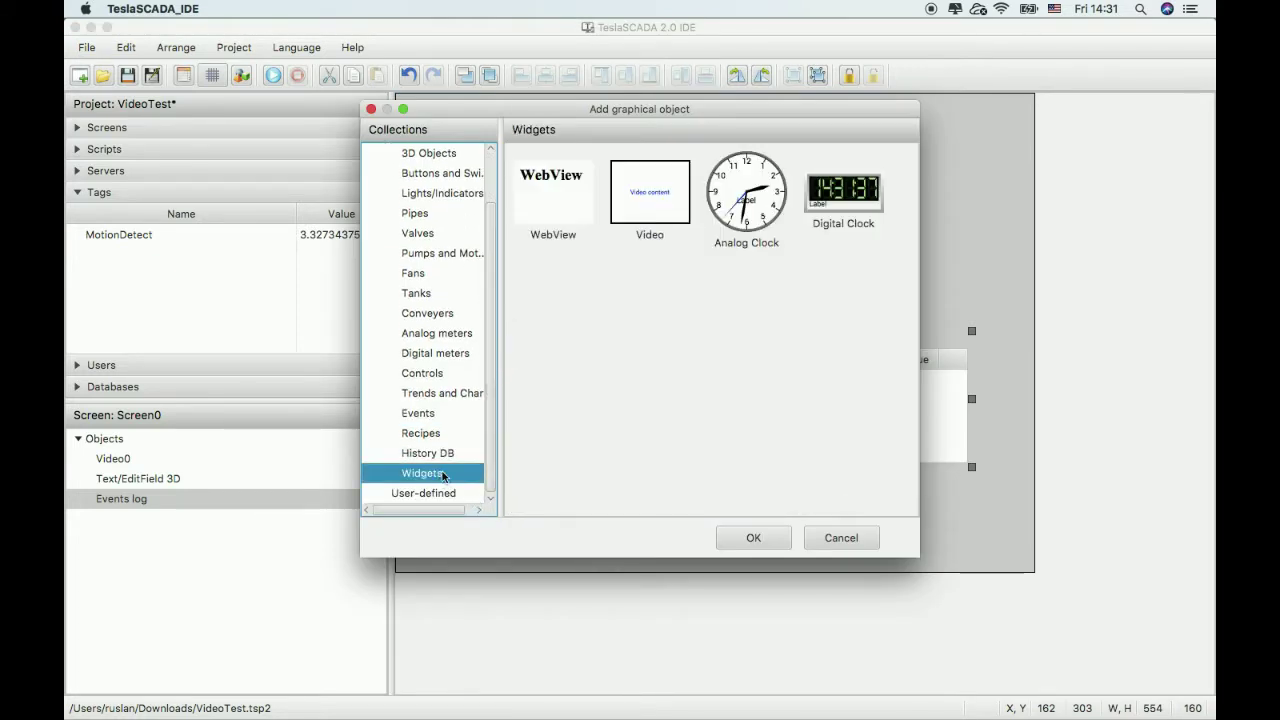
double_click(640, 214)
left_click(480, 449)
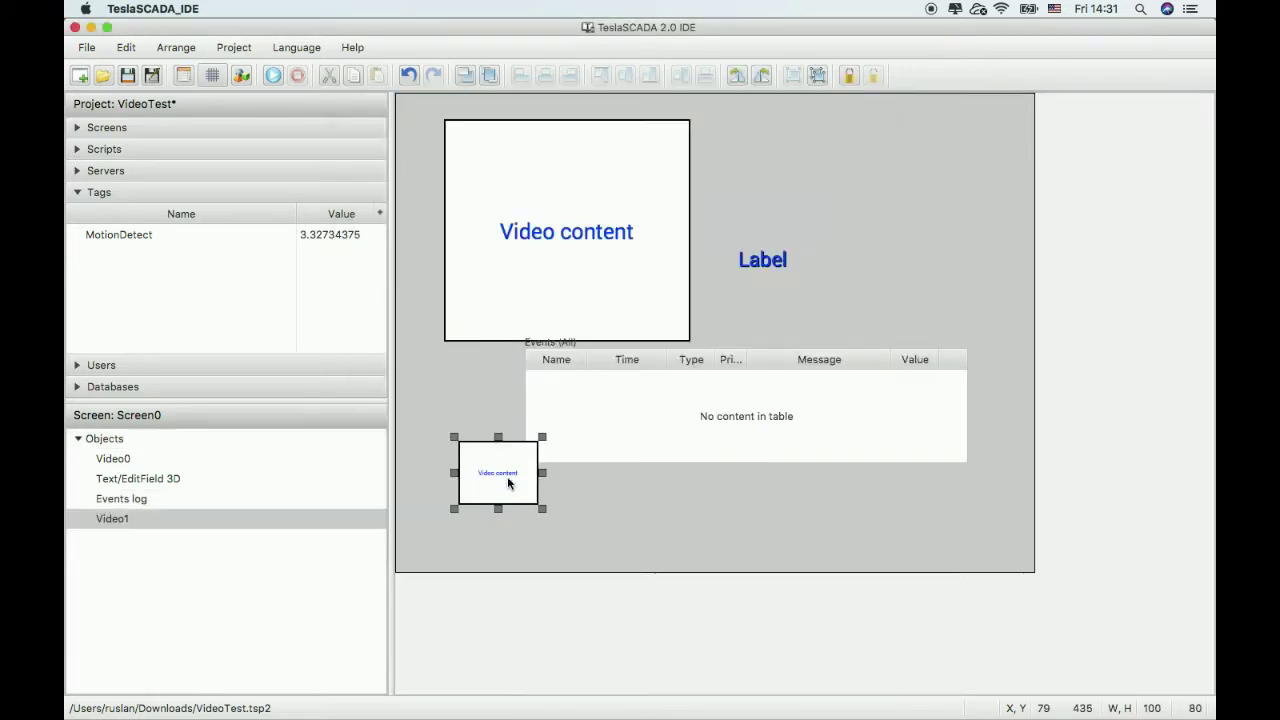
left_click_drag(507, 483, 466, 437)
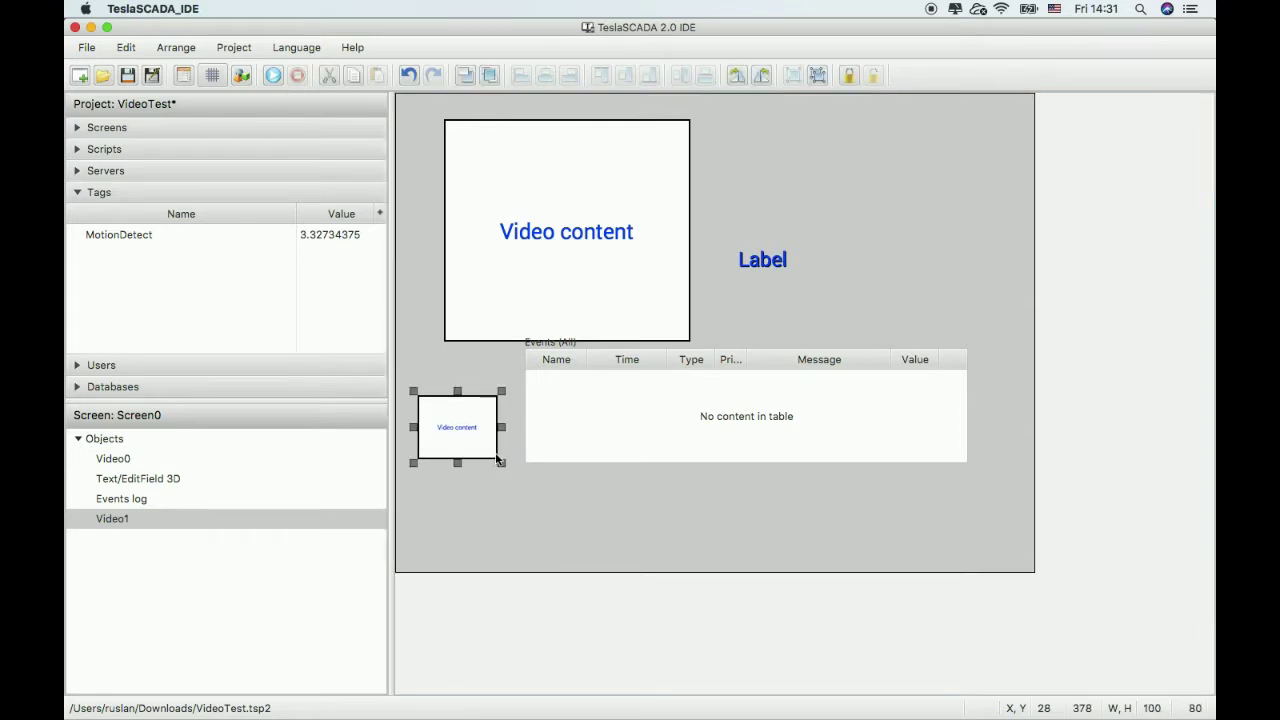
left_click_drag(503, 465, 728, 554)
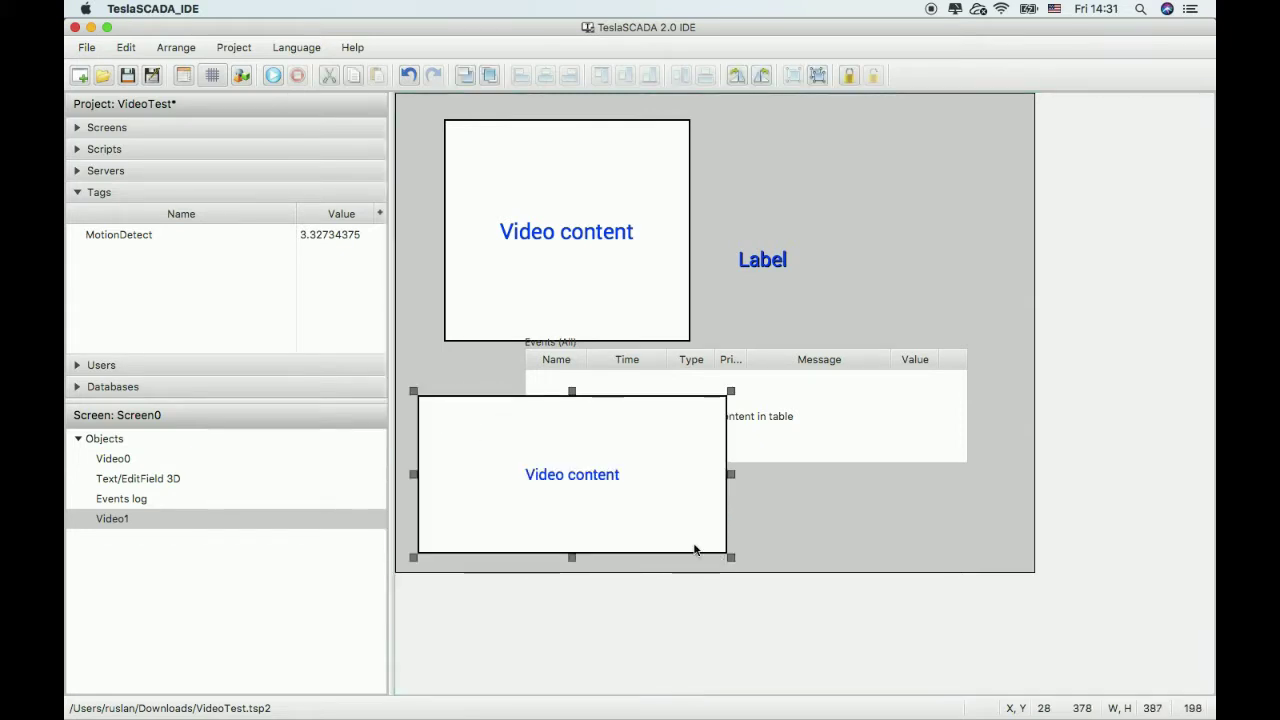
left_click_drag(591, 491, 586, 477)
double_click(586, 482)
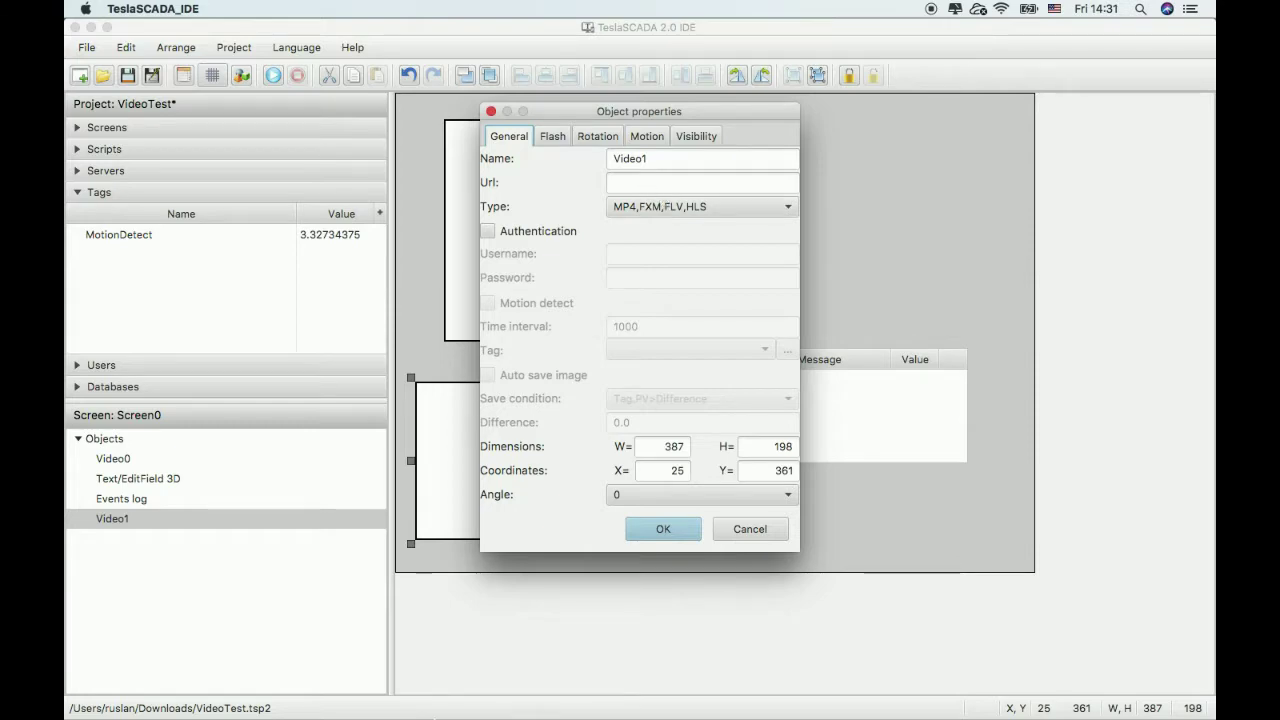
Step: Copy the Kasina ski webcam latest.mp4 address from Chrome into Video1's Url field
left_click(400, 696)
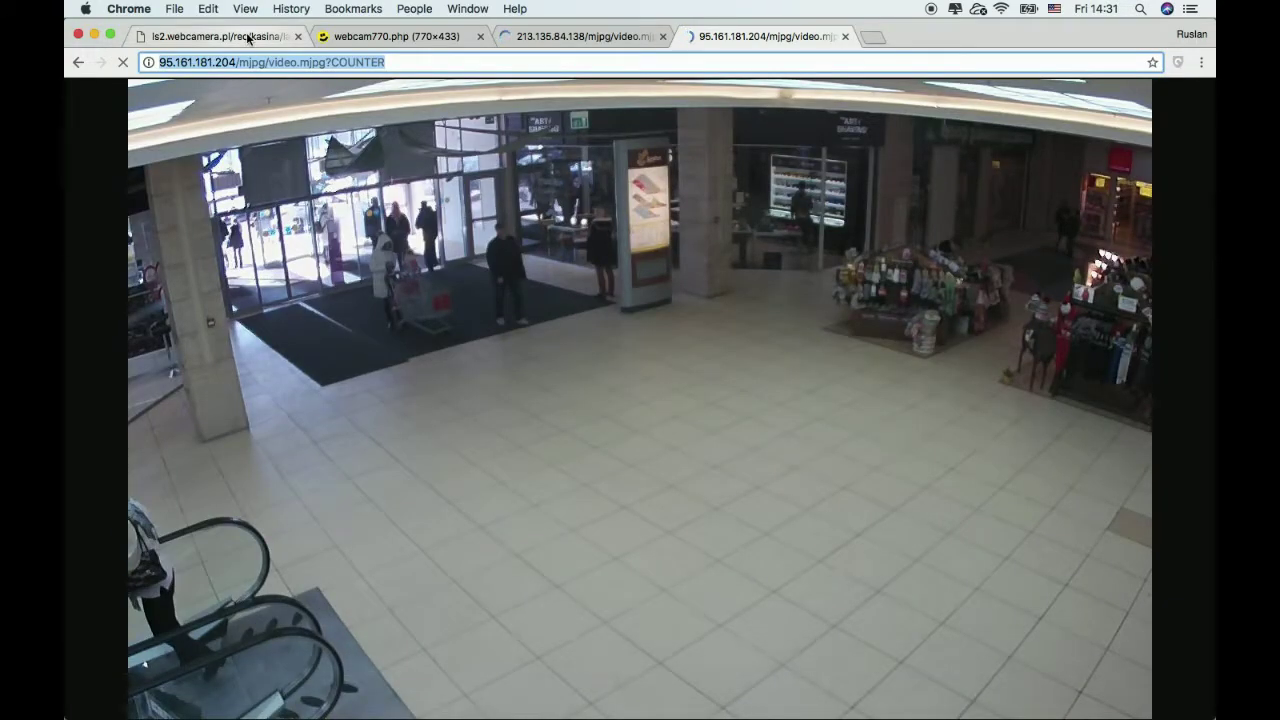
left_click(248, 38)
left_click_drag(383, 71, 124, 62)
right_click(195, 72)
left_click(226, 89)
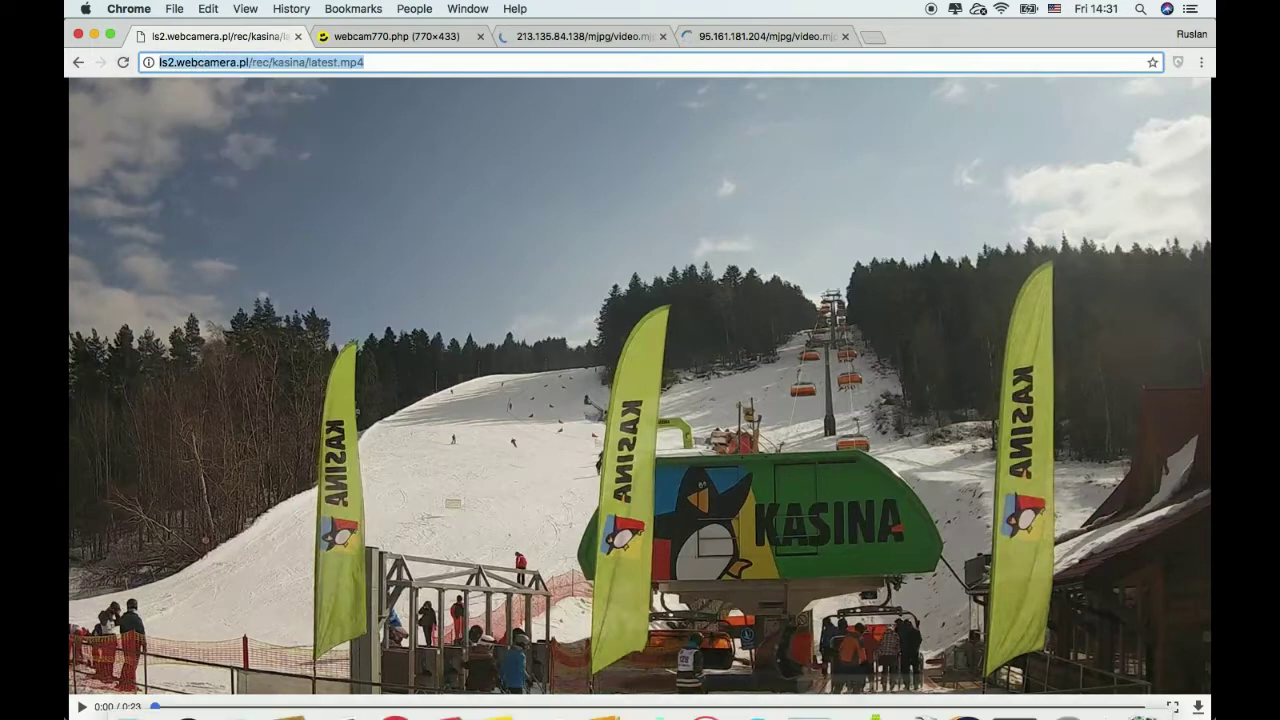
left_click(1068, 690)
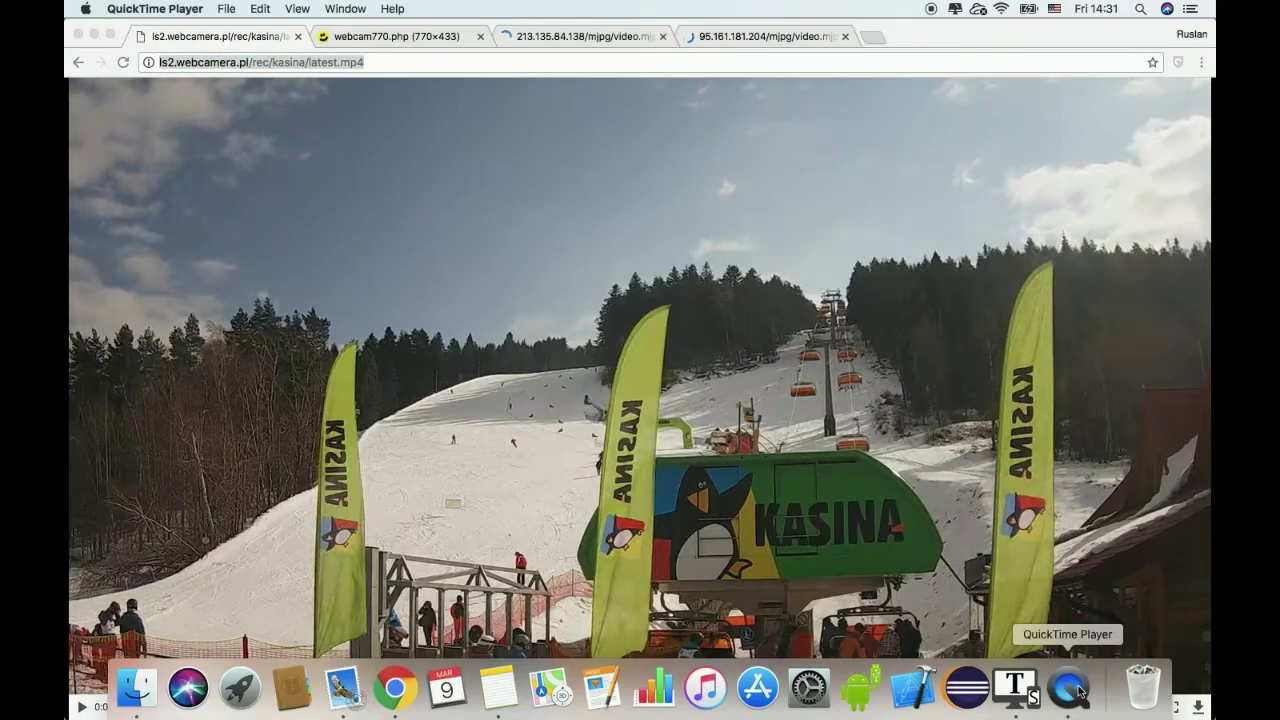
left_click(1018, 690)
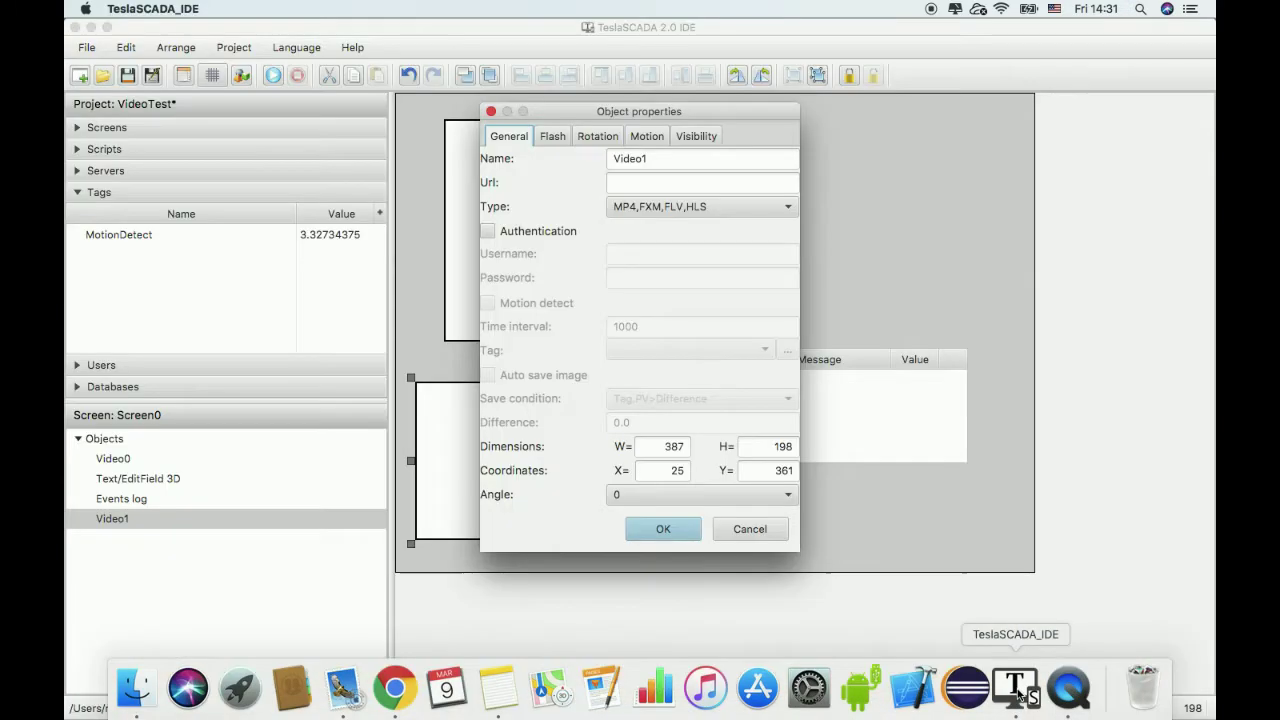
left_click(629, 190)
key("super+v")
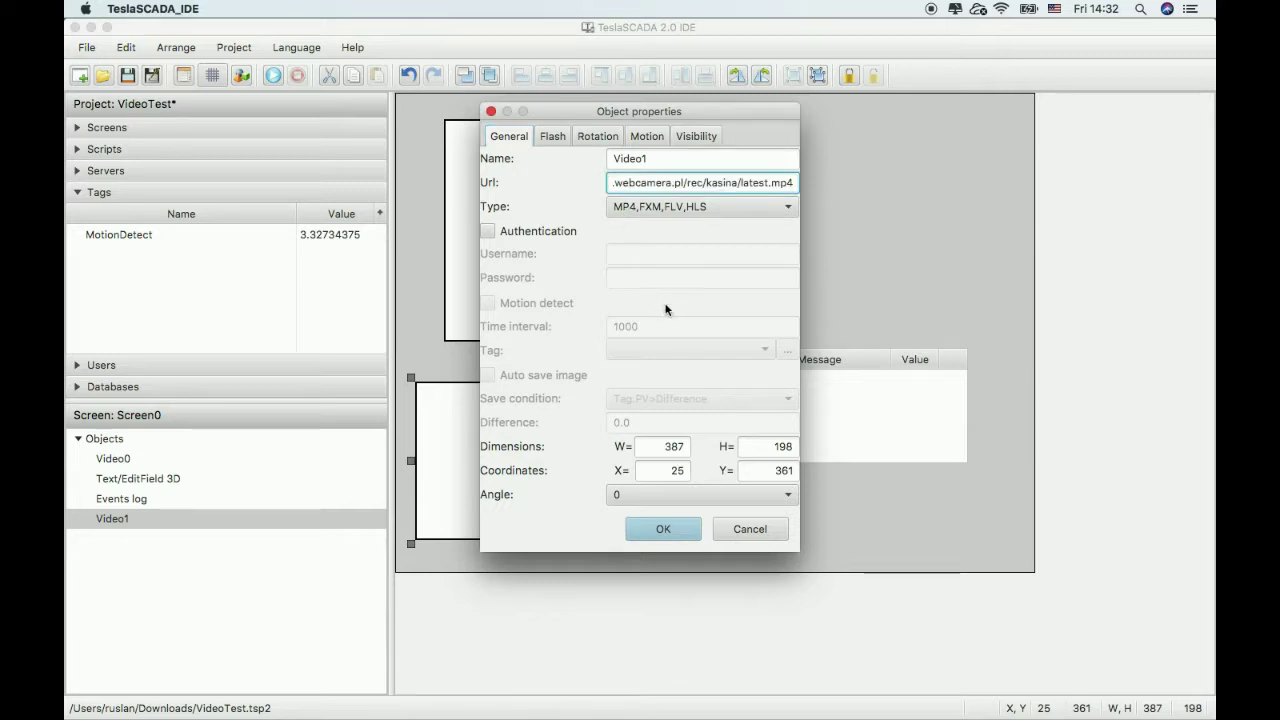
left_click(661, 526)
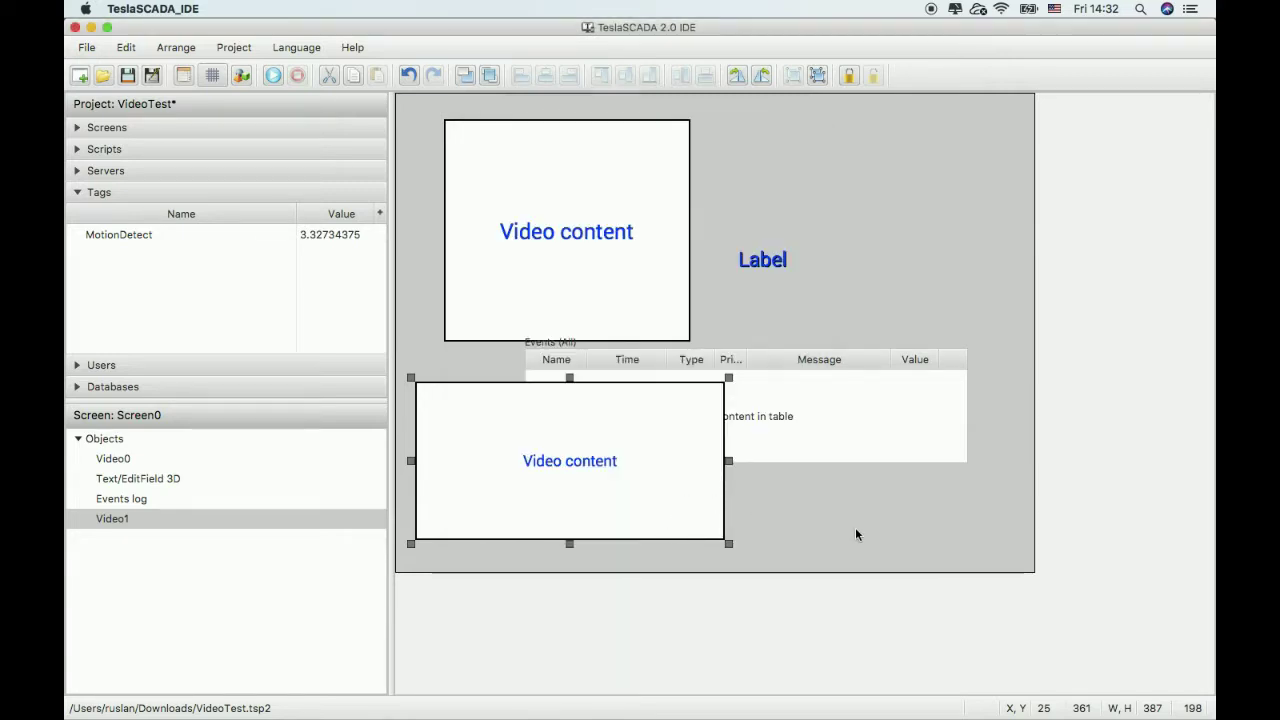
Step: Add a third video object, Video2, beside Video1, sized about 357×211
right_click(820, 509)
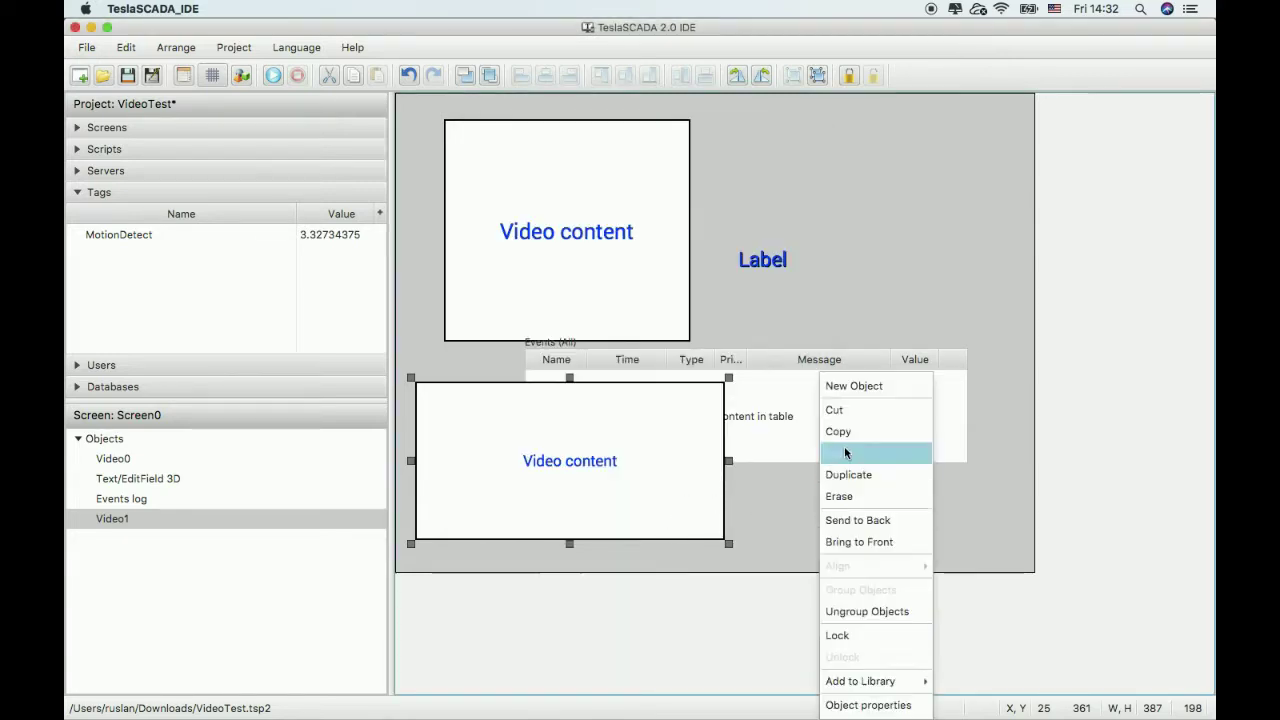
left_click(850, 386)
double_click(640, 205)
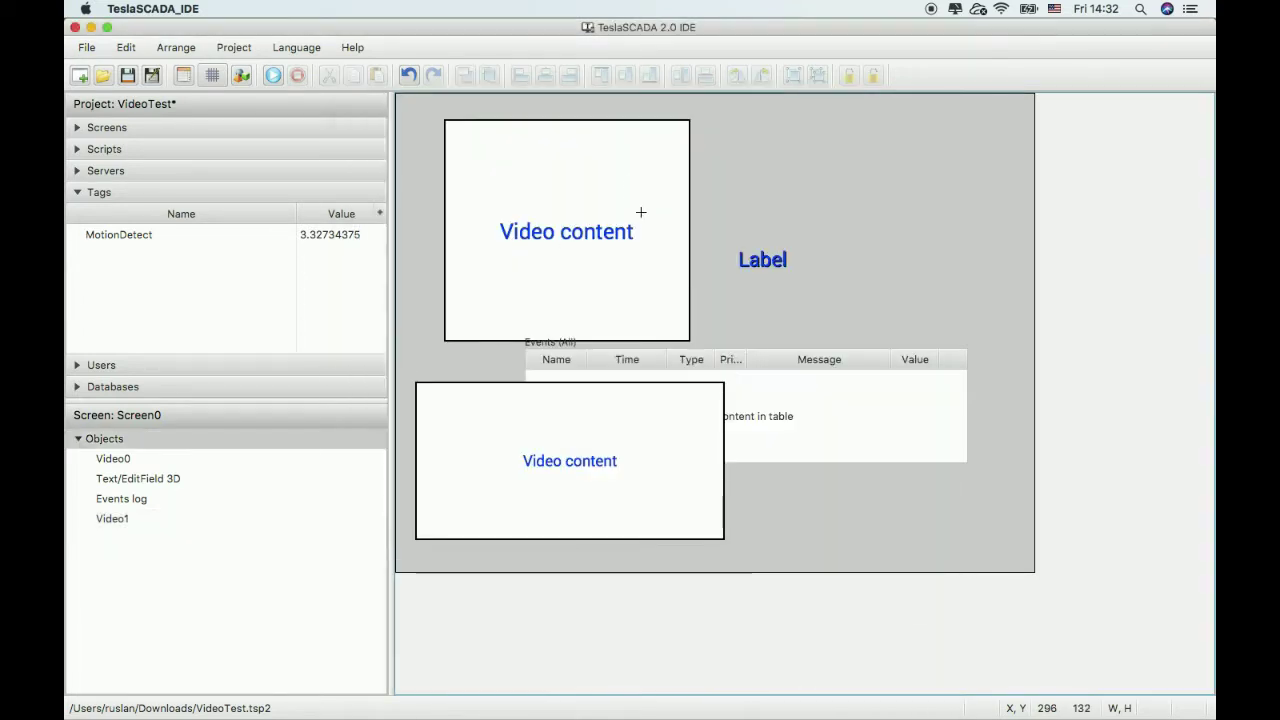
left_click(800, 485)
left_click_drag(818, 502, 756, 411)
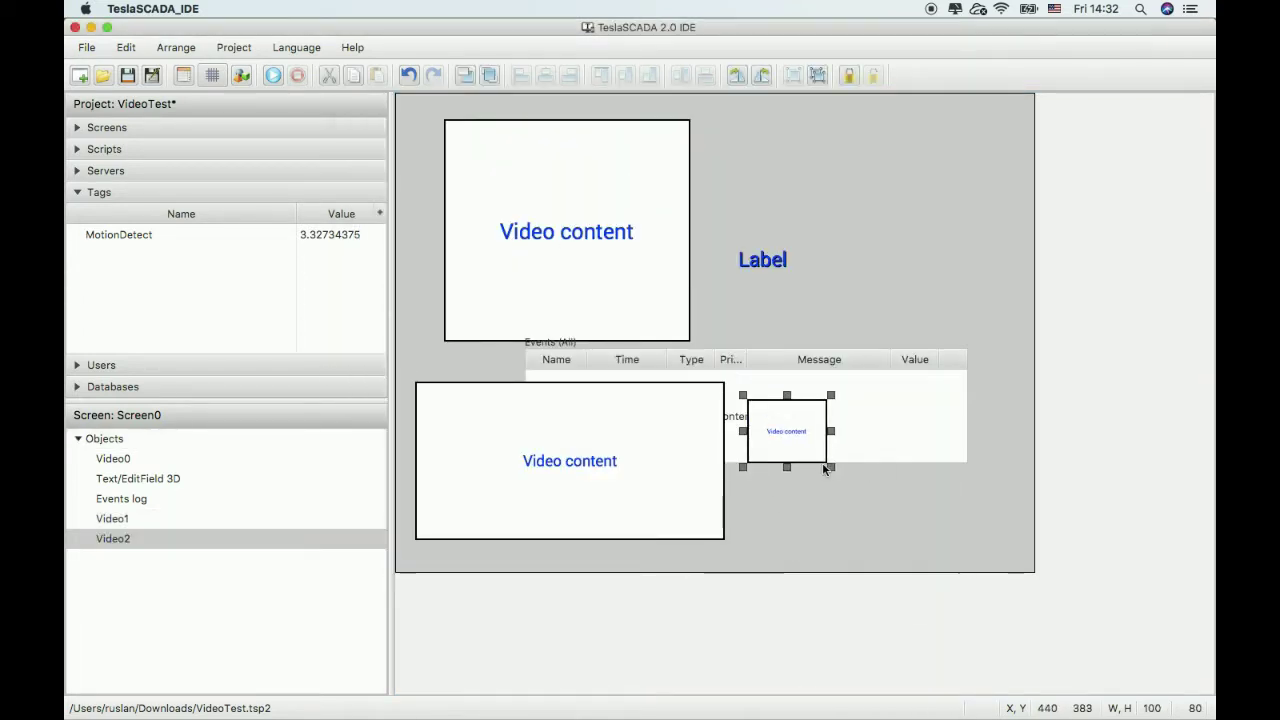
left_click_drag(829, 465, 1004, 523)
left_click_drag(922, 500, 909, 478)
left_click_drag(1000, 515, 1026, 546)
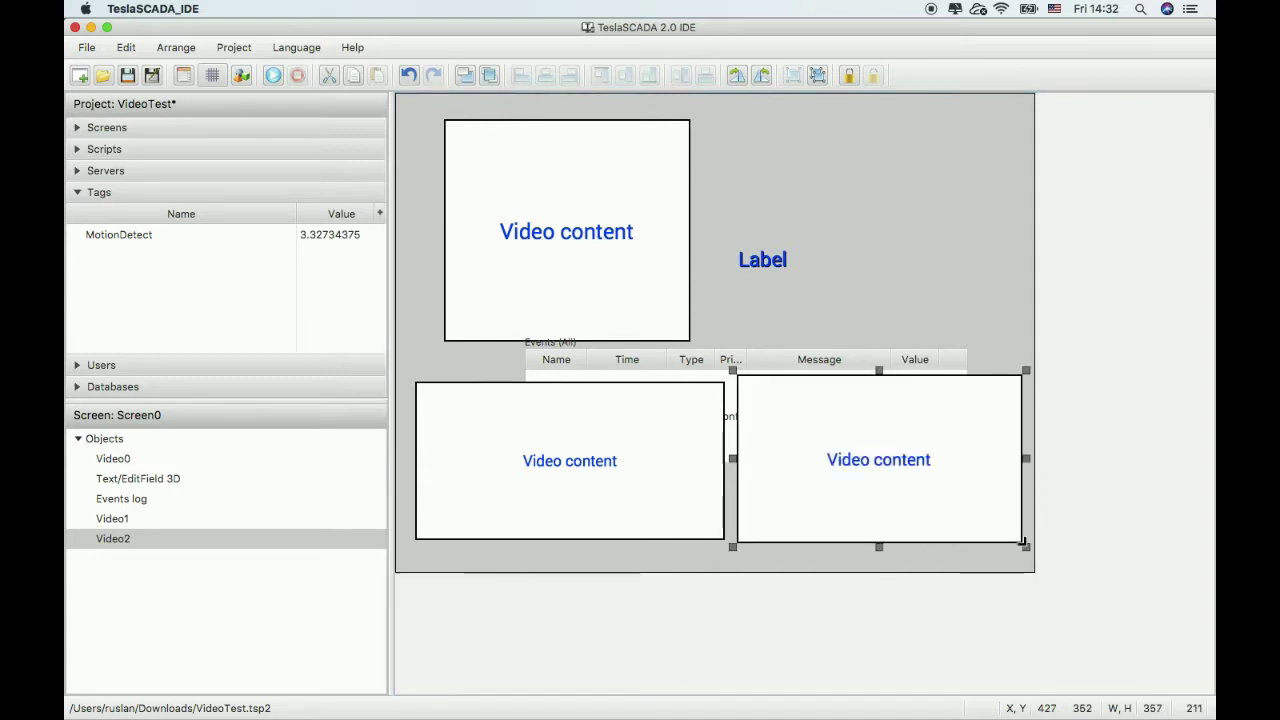
Step: Move the Events log to the top-right corner and make it narrower
left_click_drag(825, 377, 906, 130)
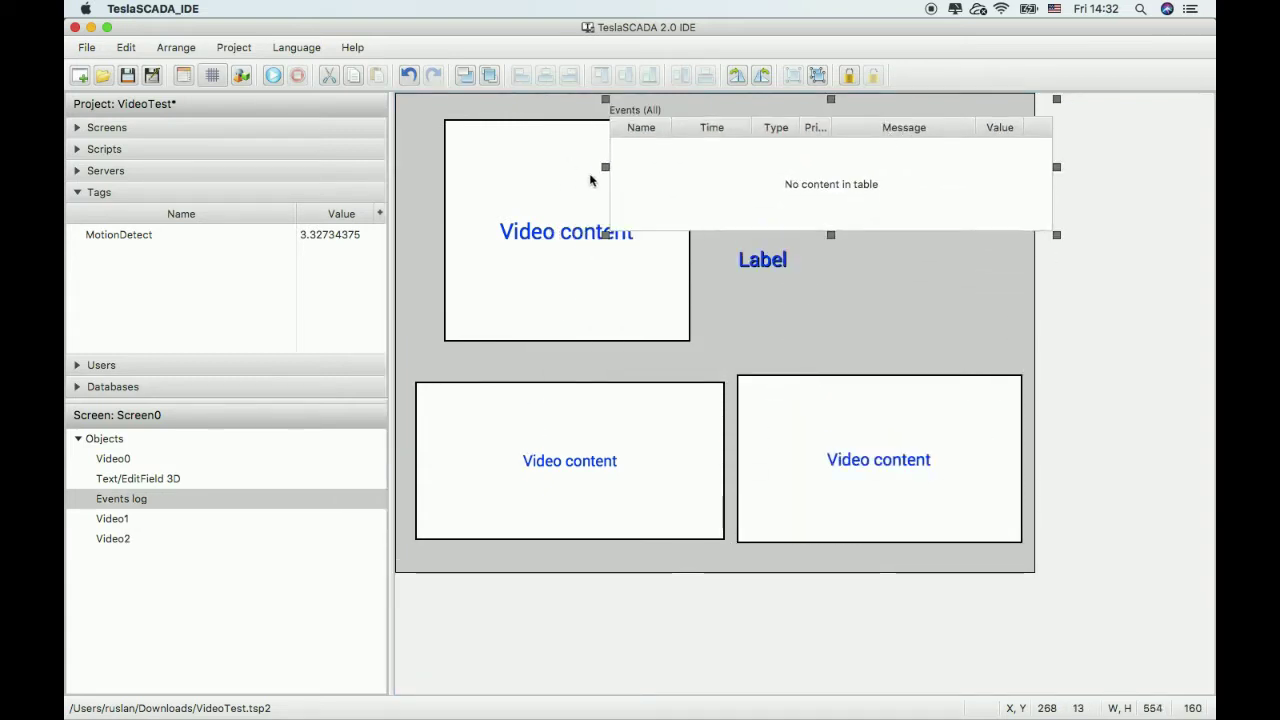
left_click_drag(605, 166, 780, 164)
left_click_drag(880, 190, 856, 168)
left_click(772, 268)
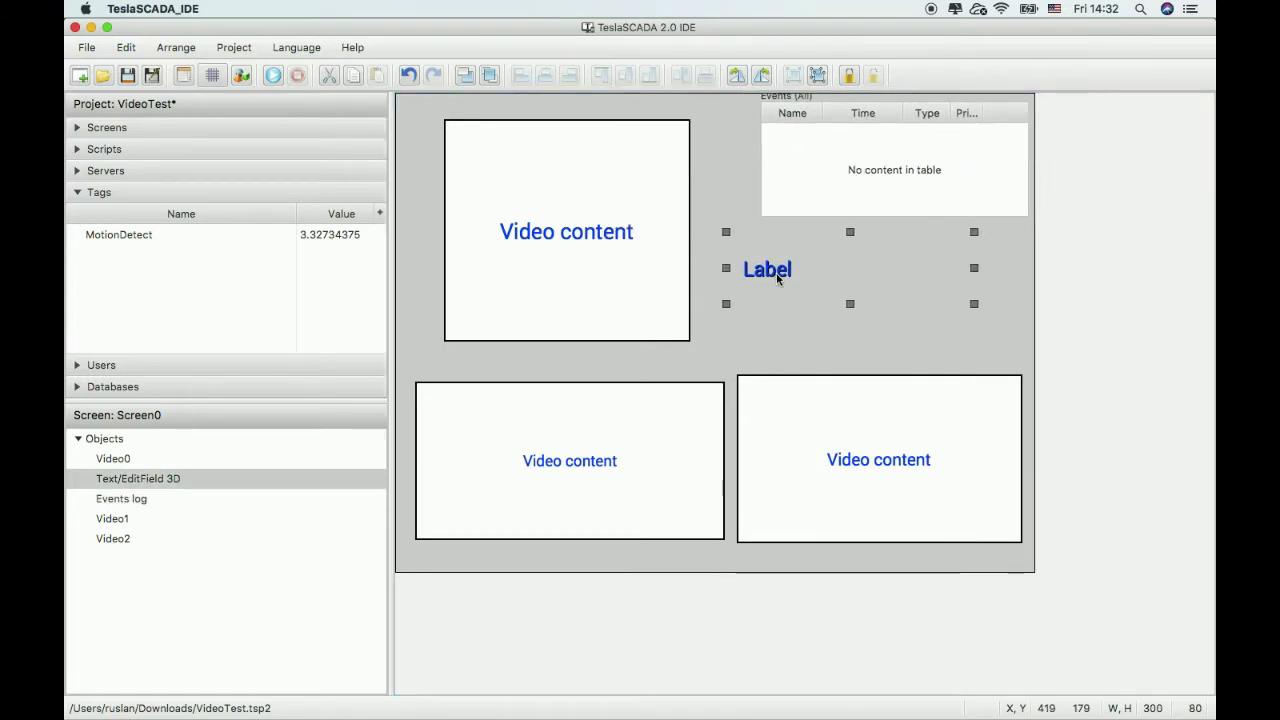
double_click(820, 470)
Step: Set Video2's type to JPEG and copy the dasding webcam770.php?cam=1 address from Chrome
left_click(655, 208)
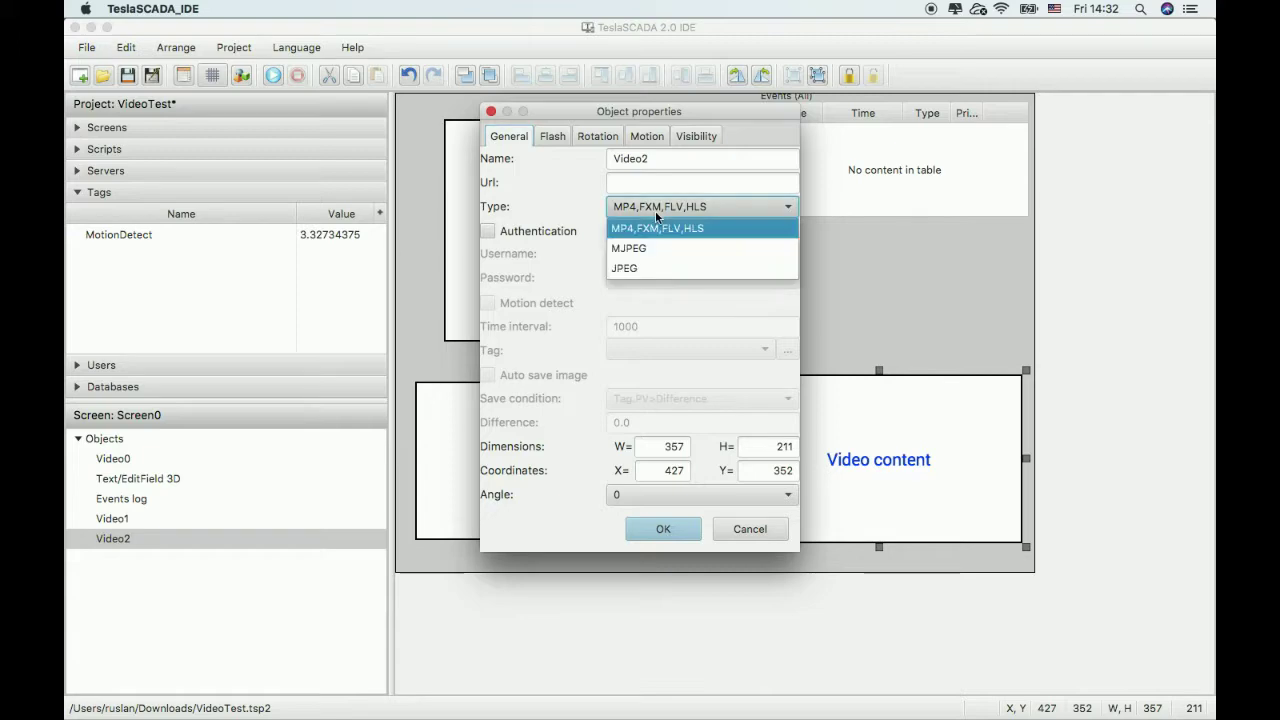
left_click(643, 262)
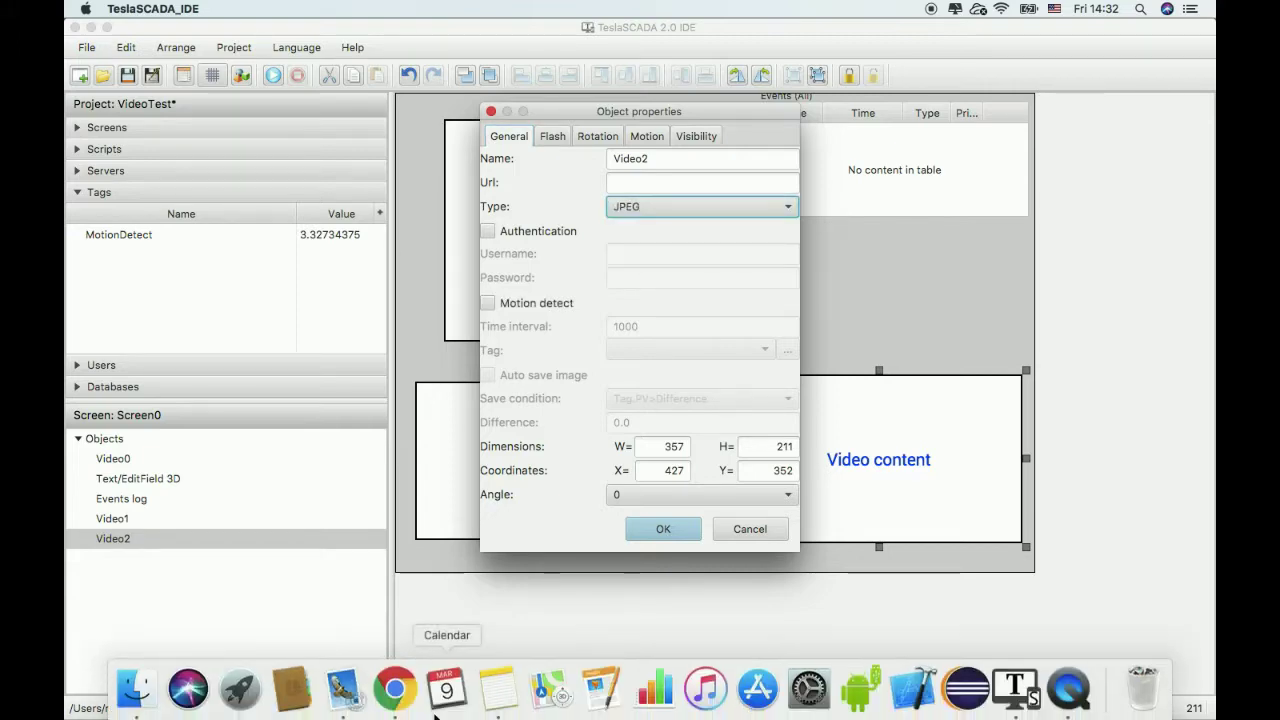
left_click(393, 688)
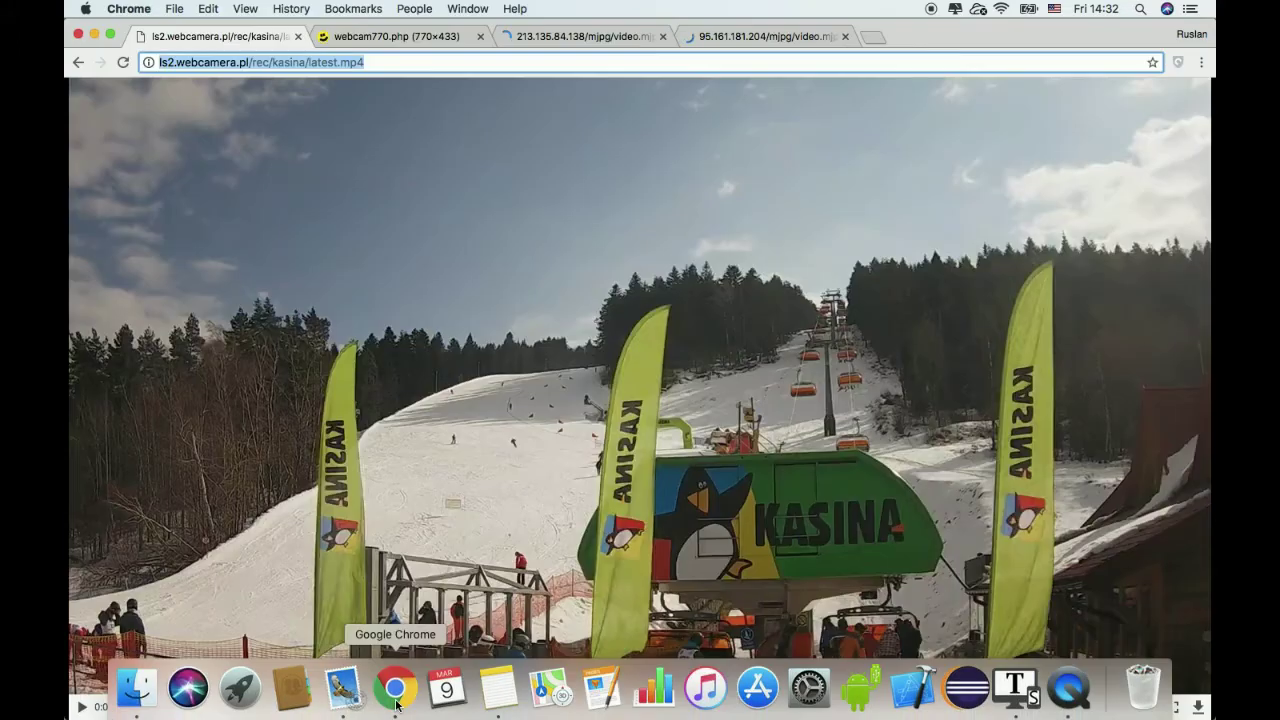
left_click(423, 40)
left_click(517, 62)
right_click(517, 62)
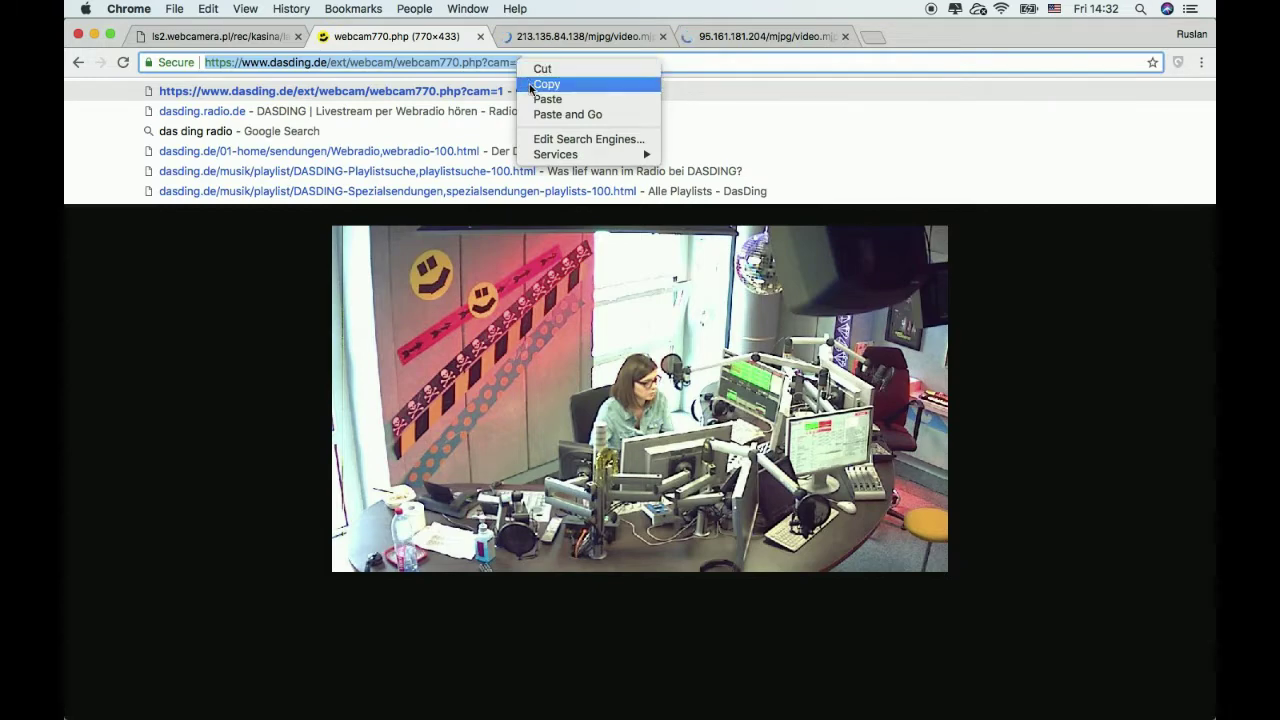
left_click(542, 84)
Step: Paste the webcam address into Video2's Url field, confirm, and run the project
mouse_move(809, 710)
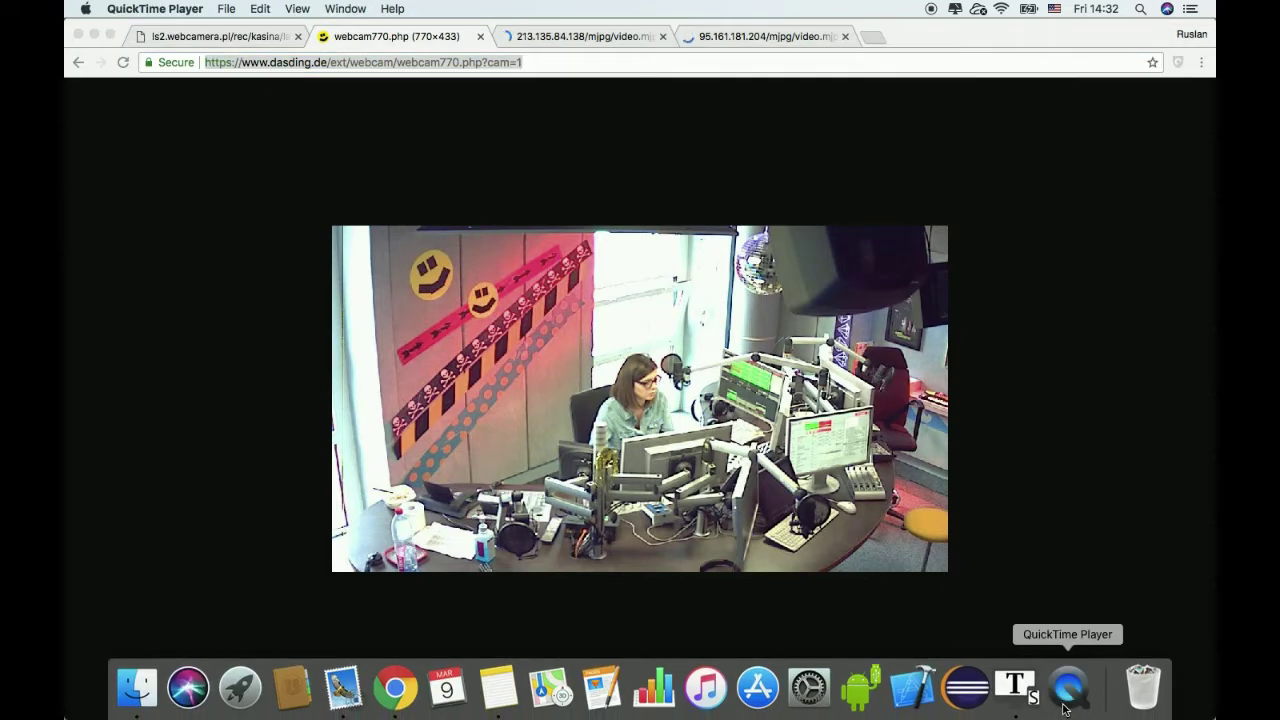
left_click(1015, 688)
left_click(709, 181)
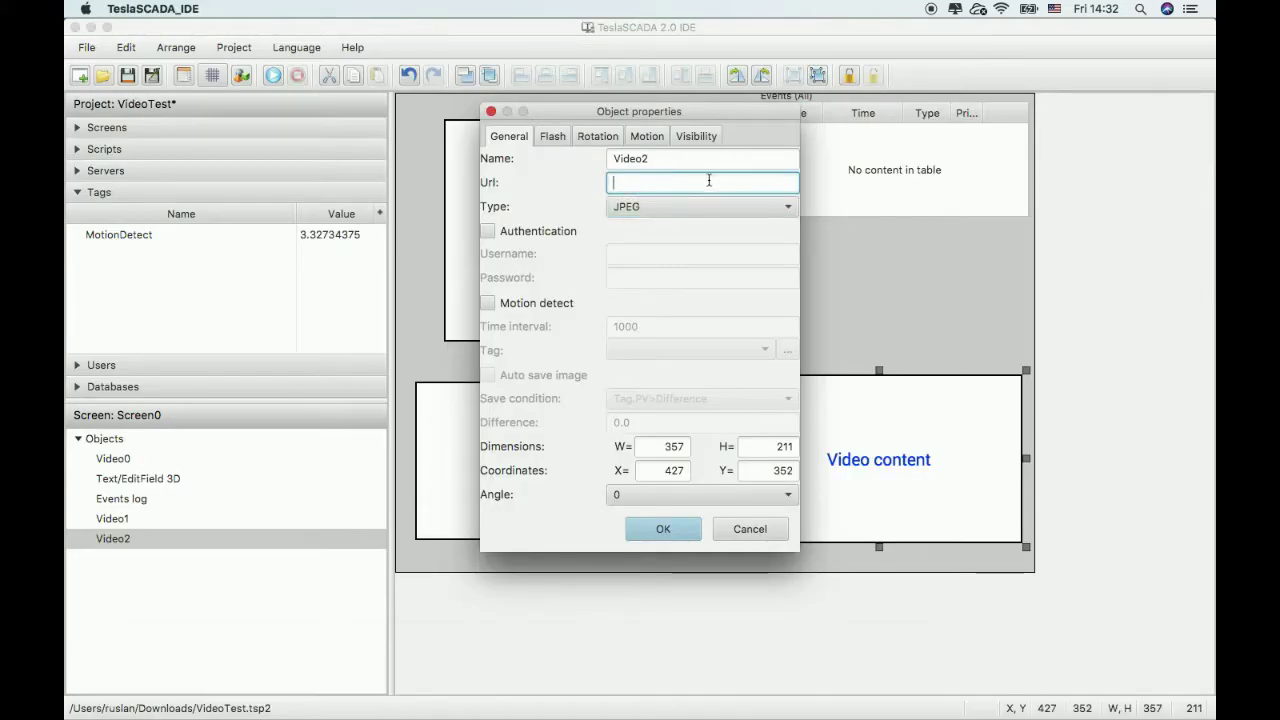
key("super+v")
left_click(663, 528)
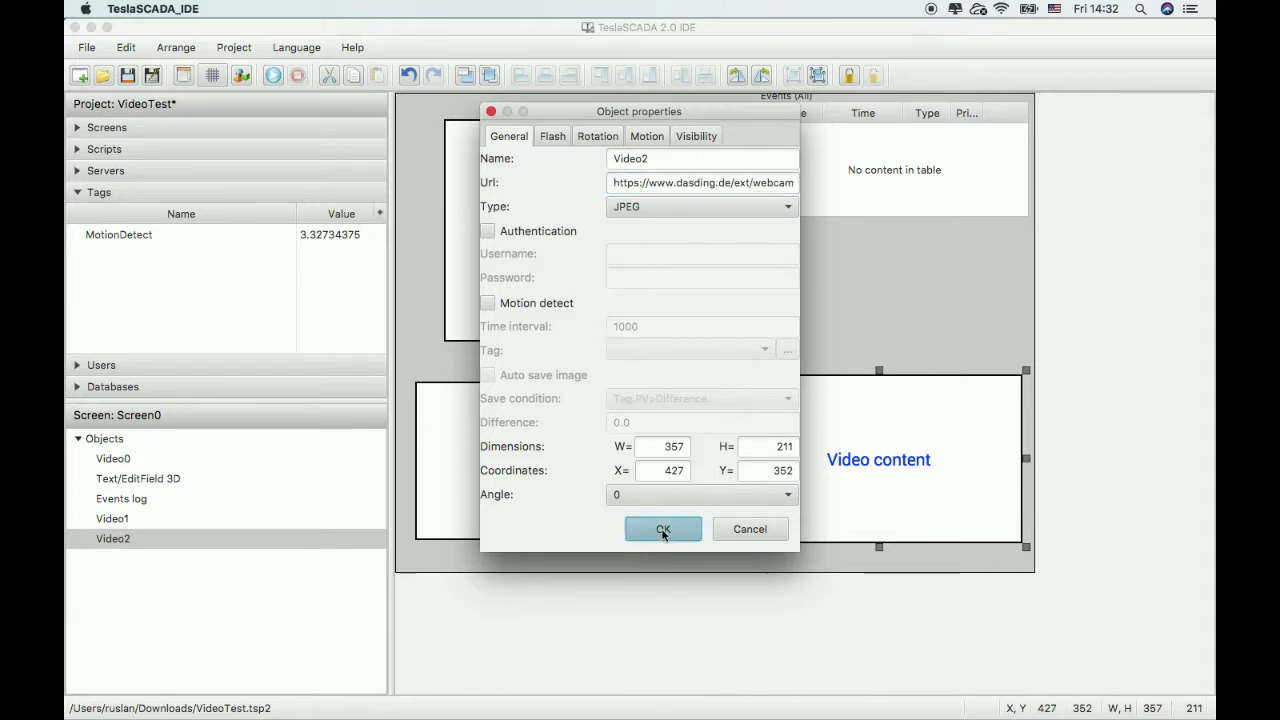
left_click(273, 76)
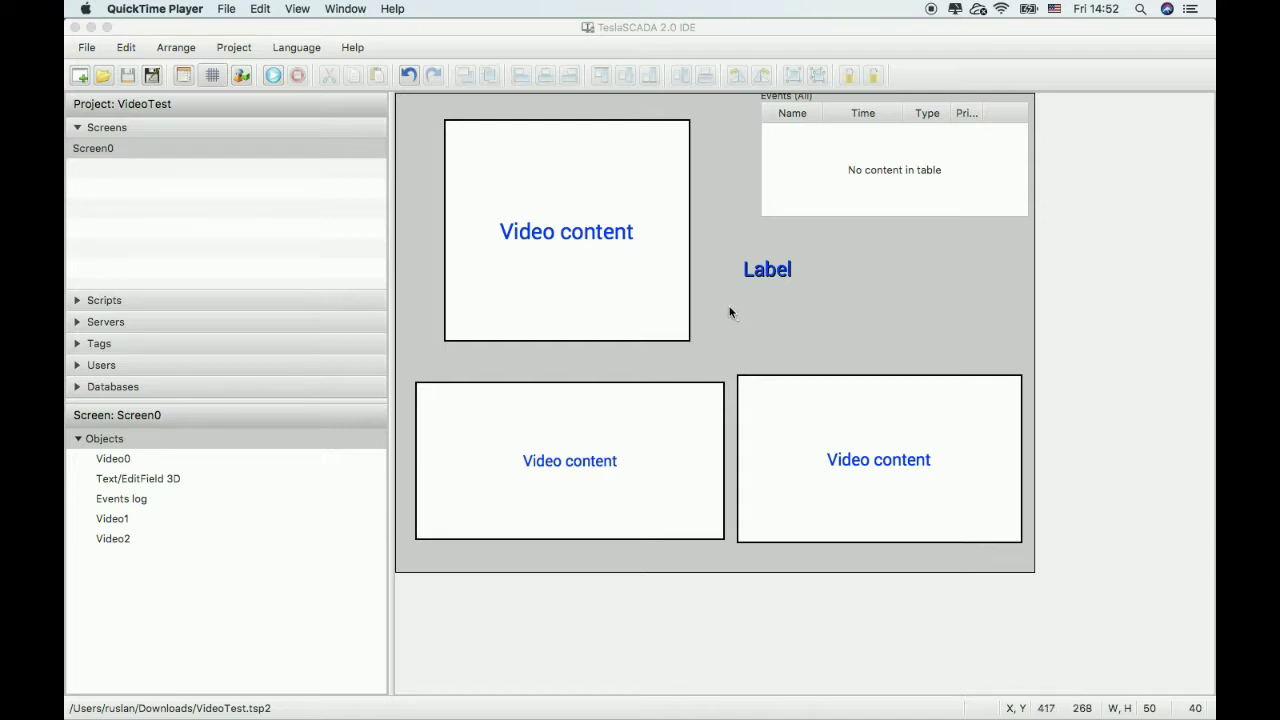
Step: Bring up the actions menu for the Screens section in the project panel
right_click(155, 177)
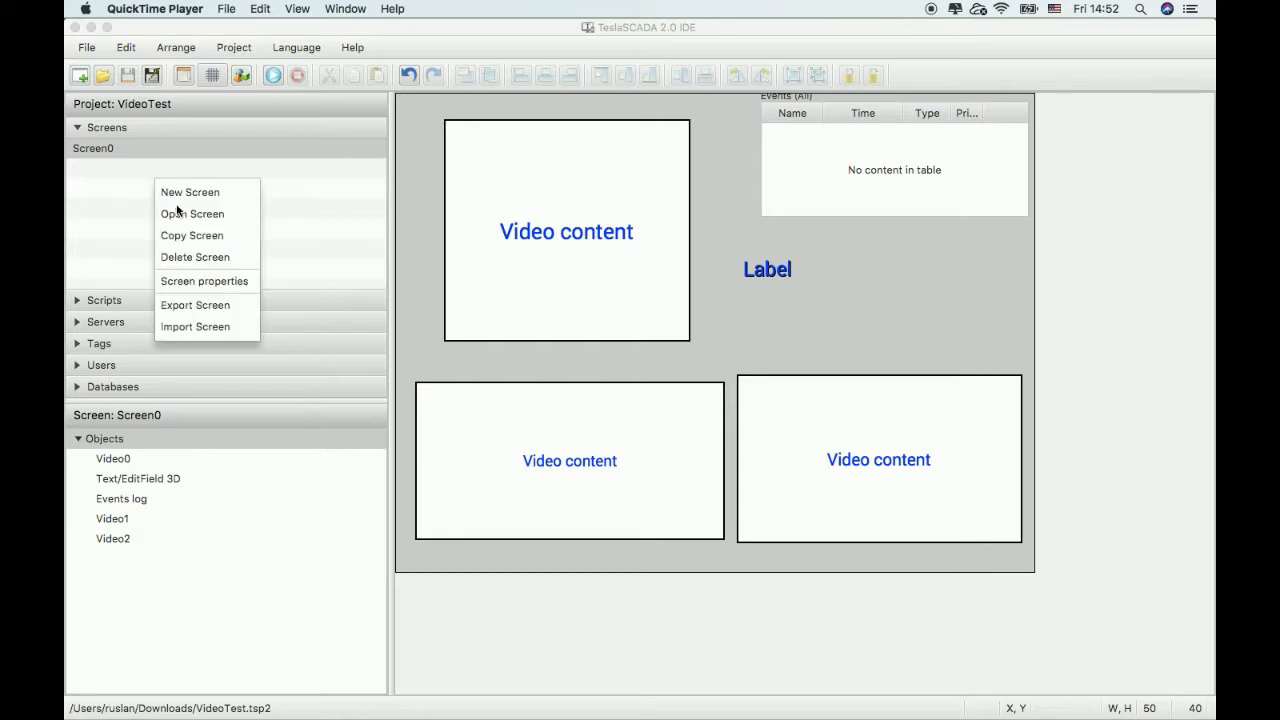
Step: Abandon copying Screen0, then start a new screen sized 300 × 200
left_click(180, 210)
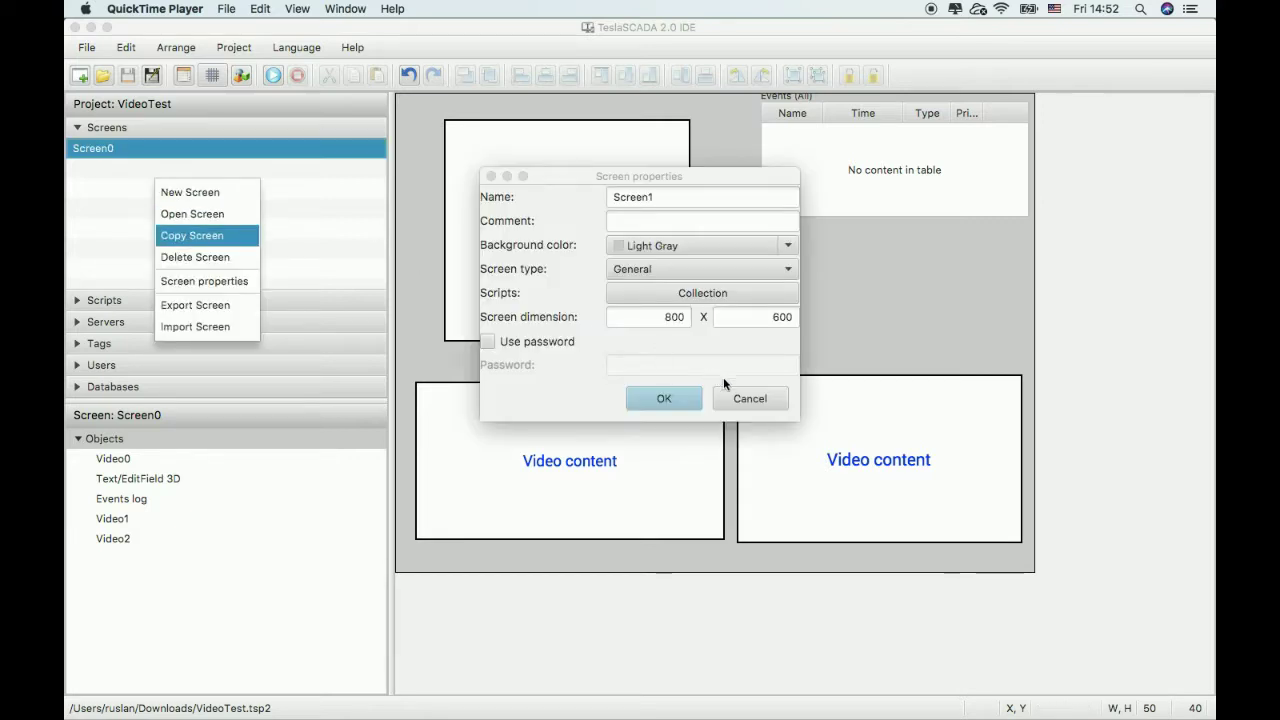
left_click(745, 398)
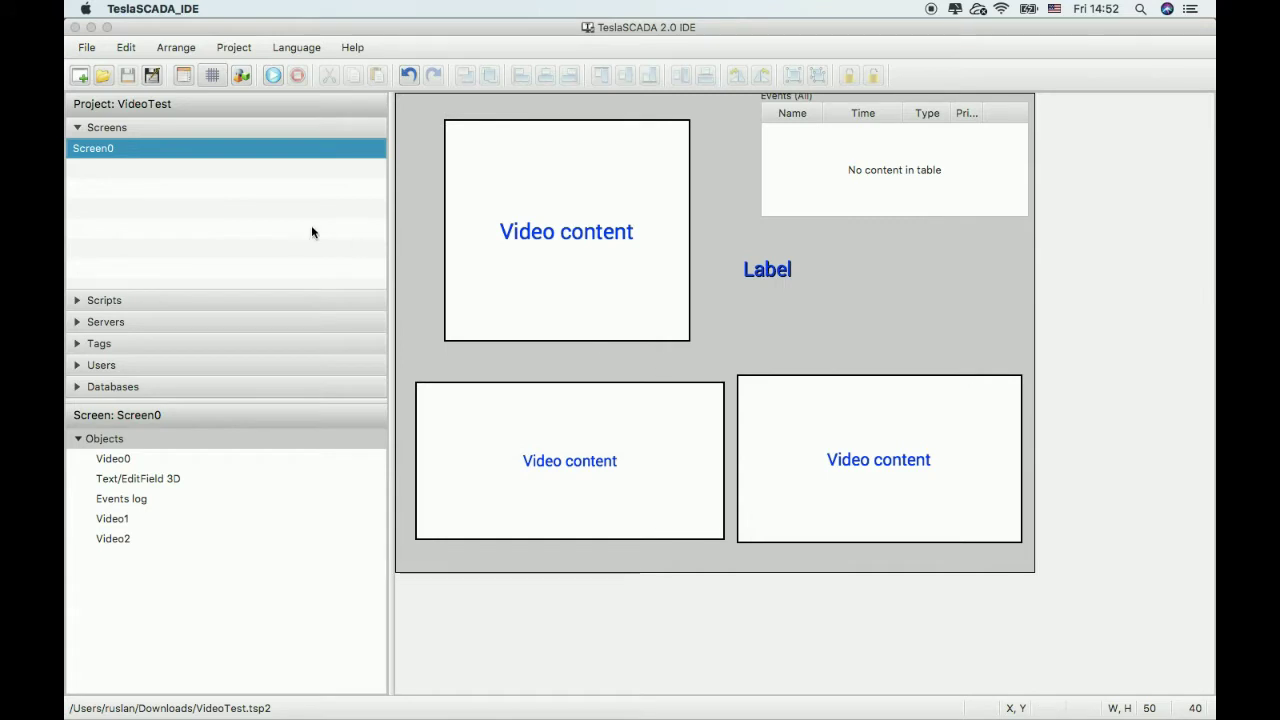
right_click(219, 187)
left_click(243, 204)
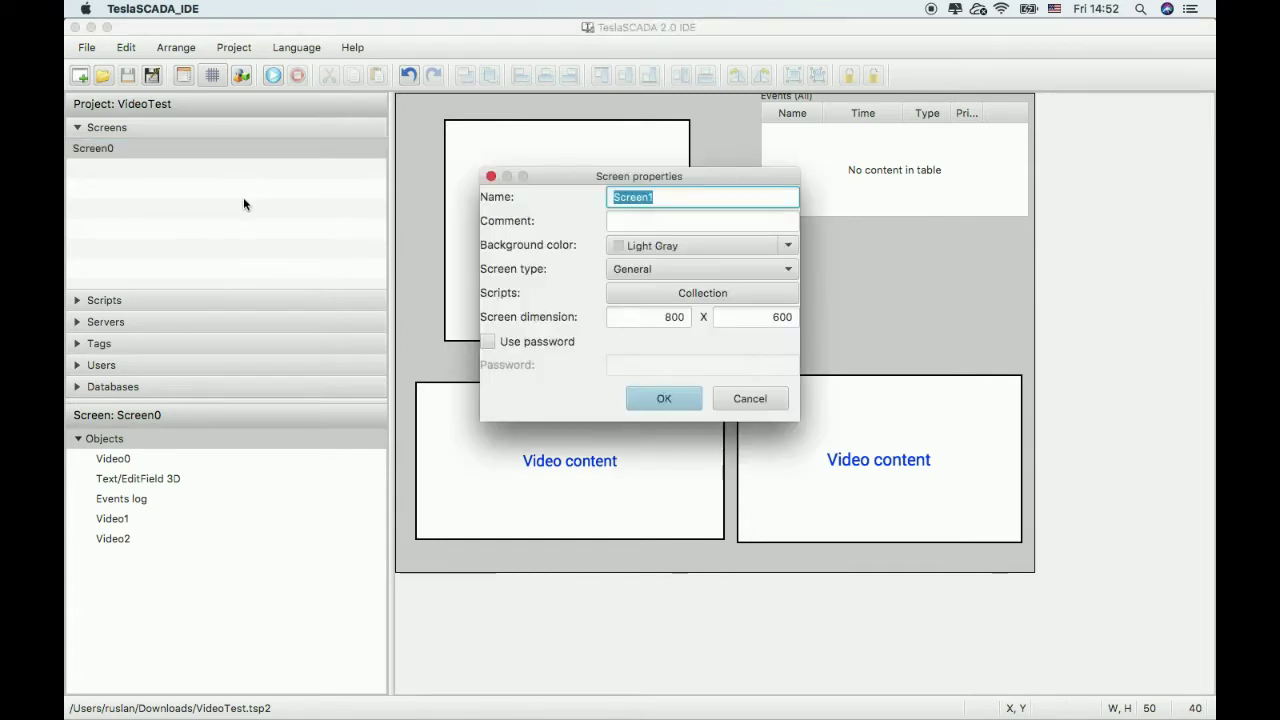
left_click(676, 317)
double_click(676, 317)
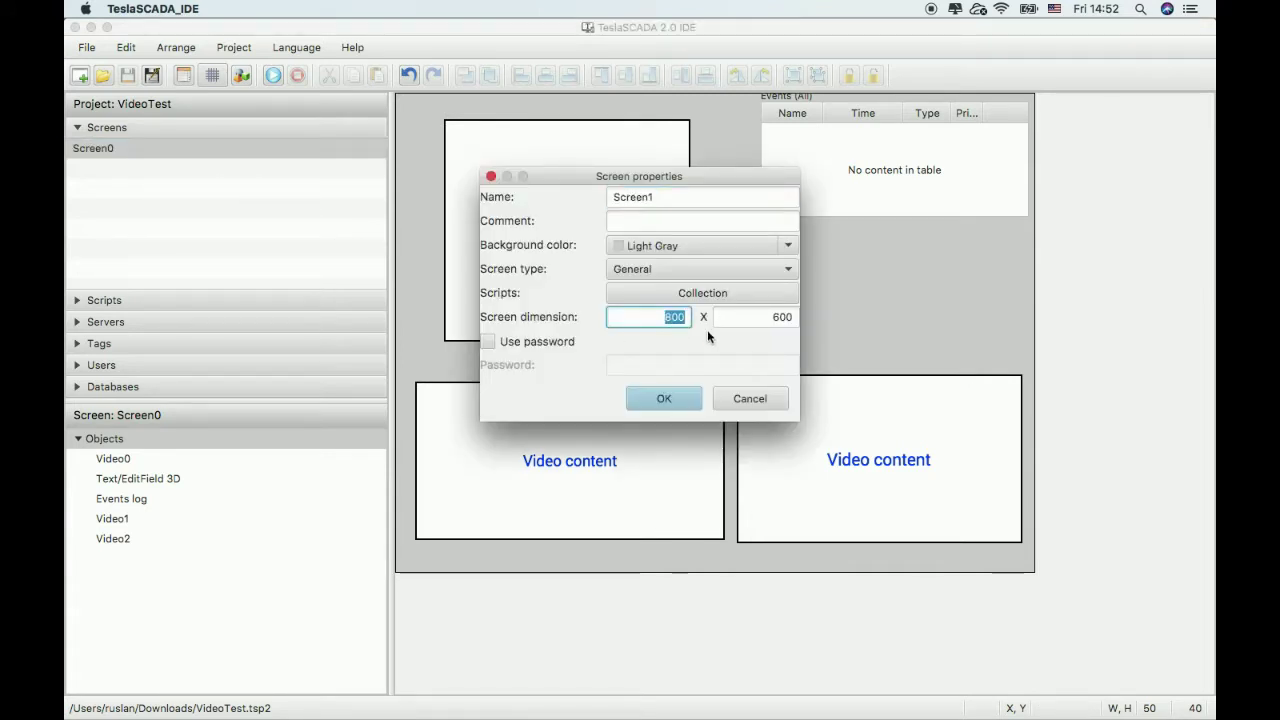
type("300")
key("Tab")
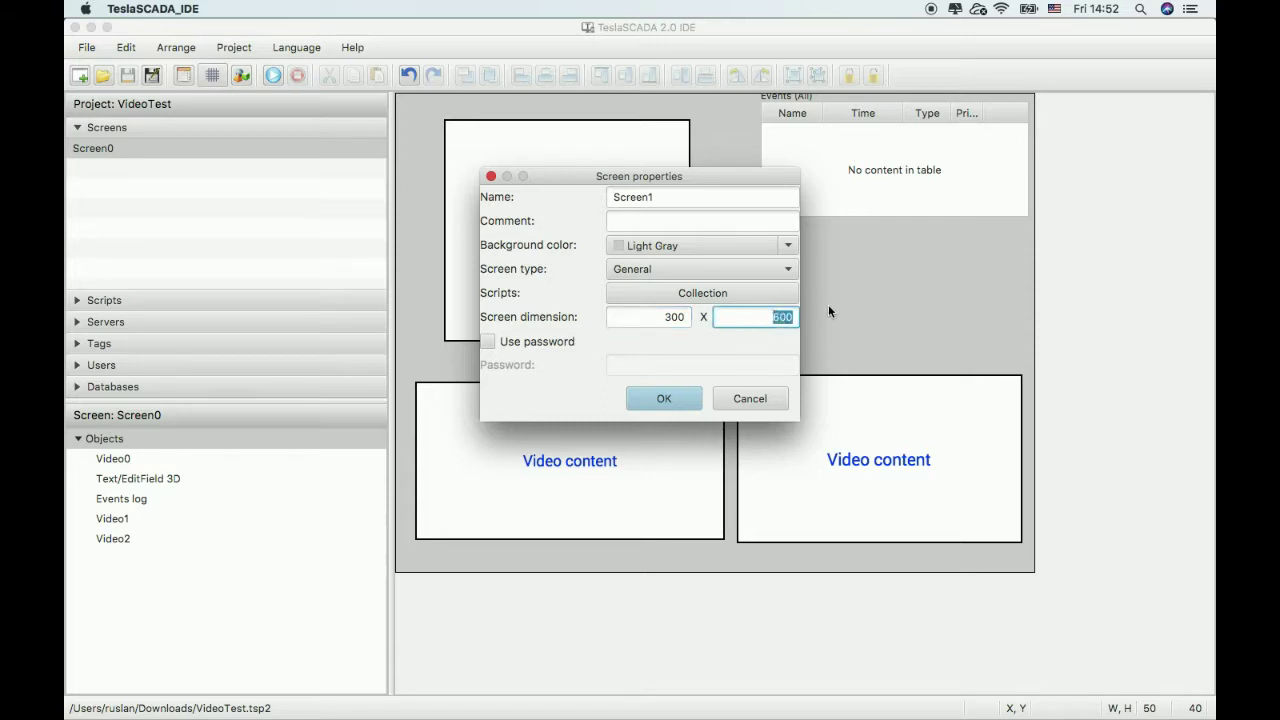
type("200")
Step: Make the new screen a Popup named 'Video' and confirm it
left_click(711, 272)
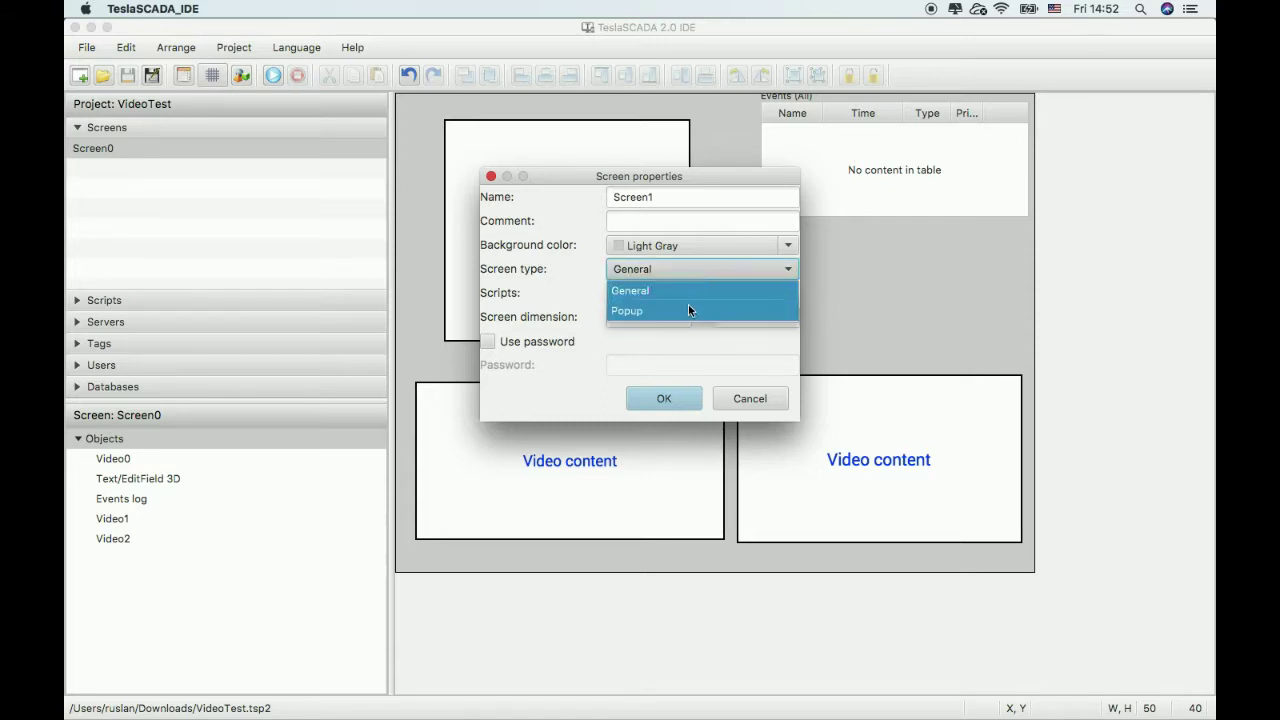
left_click(689, 306)
double_click(635, 197)
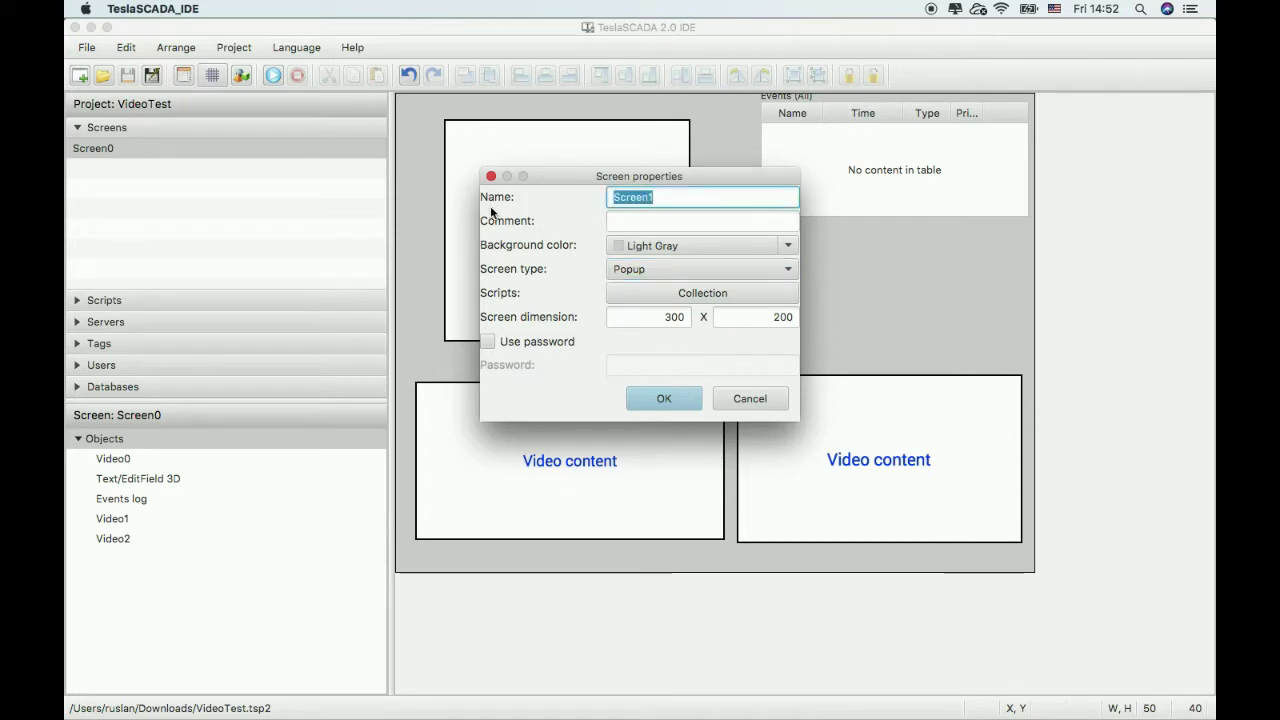
type("Video")
left_click(648, 398)
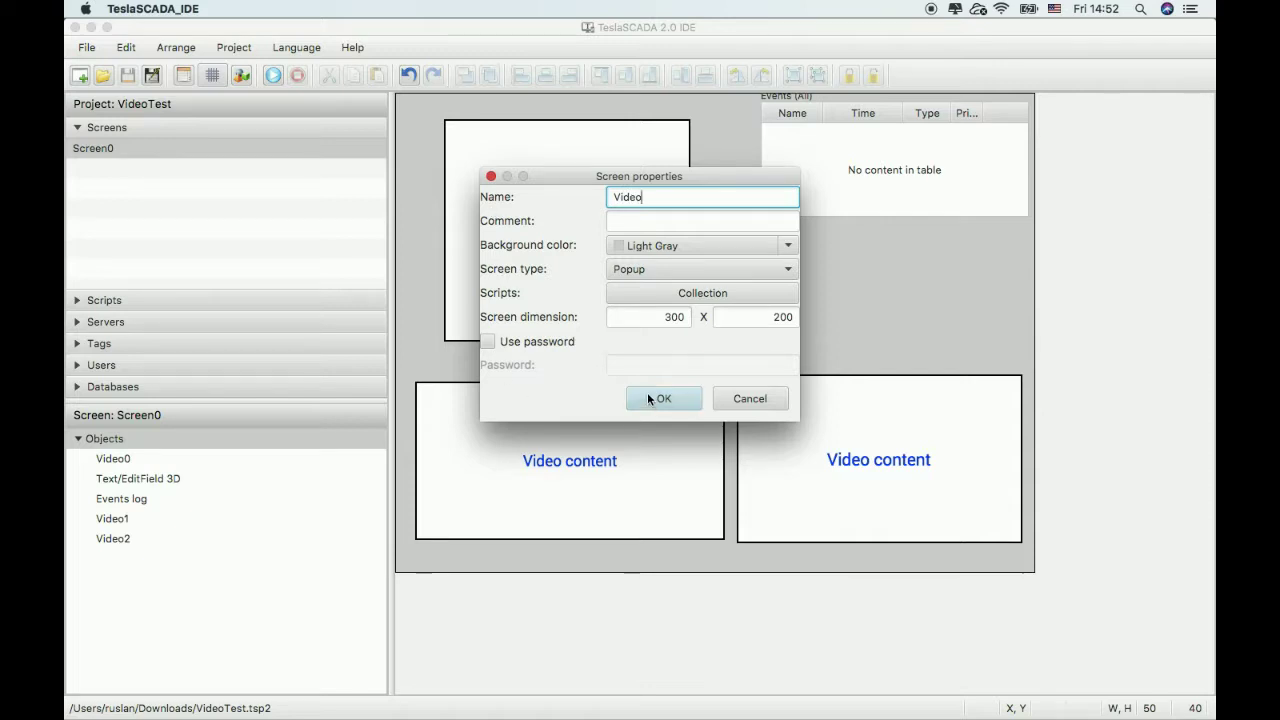
Step: Add a Video widget and stretch it to fill the popup screen
right_click(491, 167)
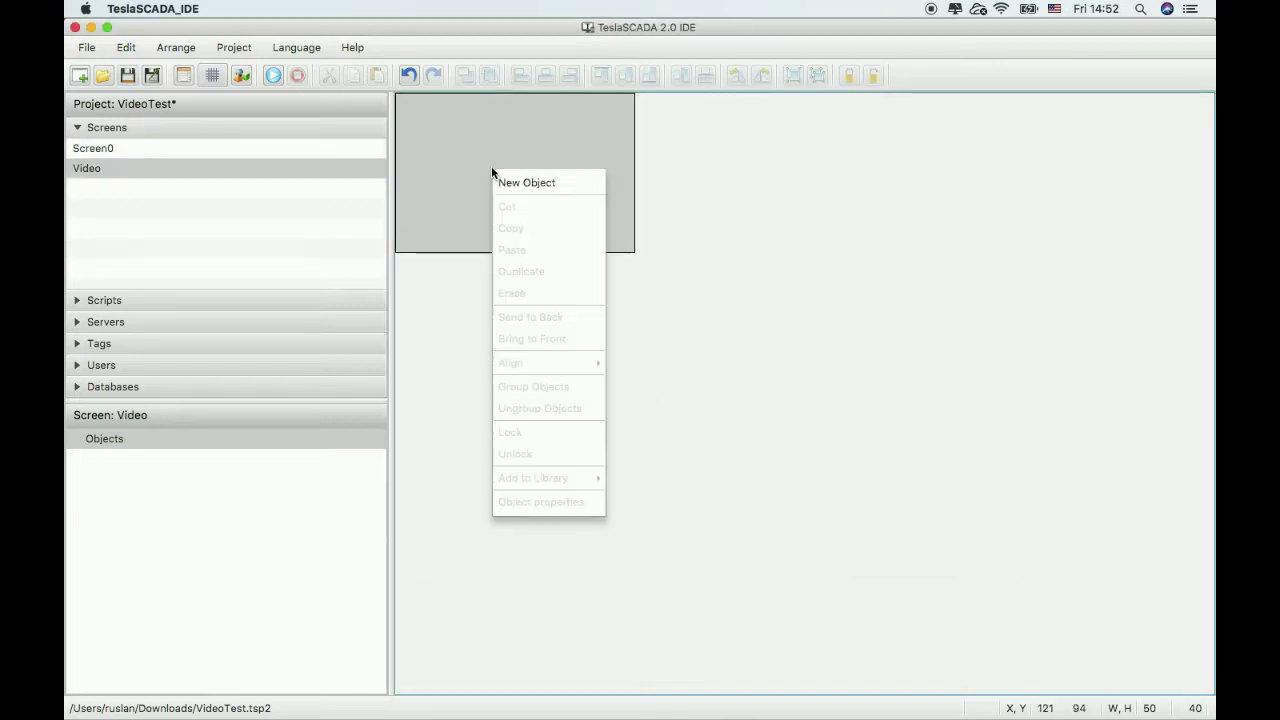
left_click(506, 182)
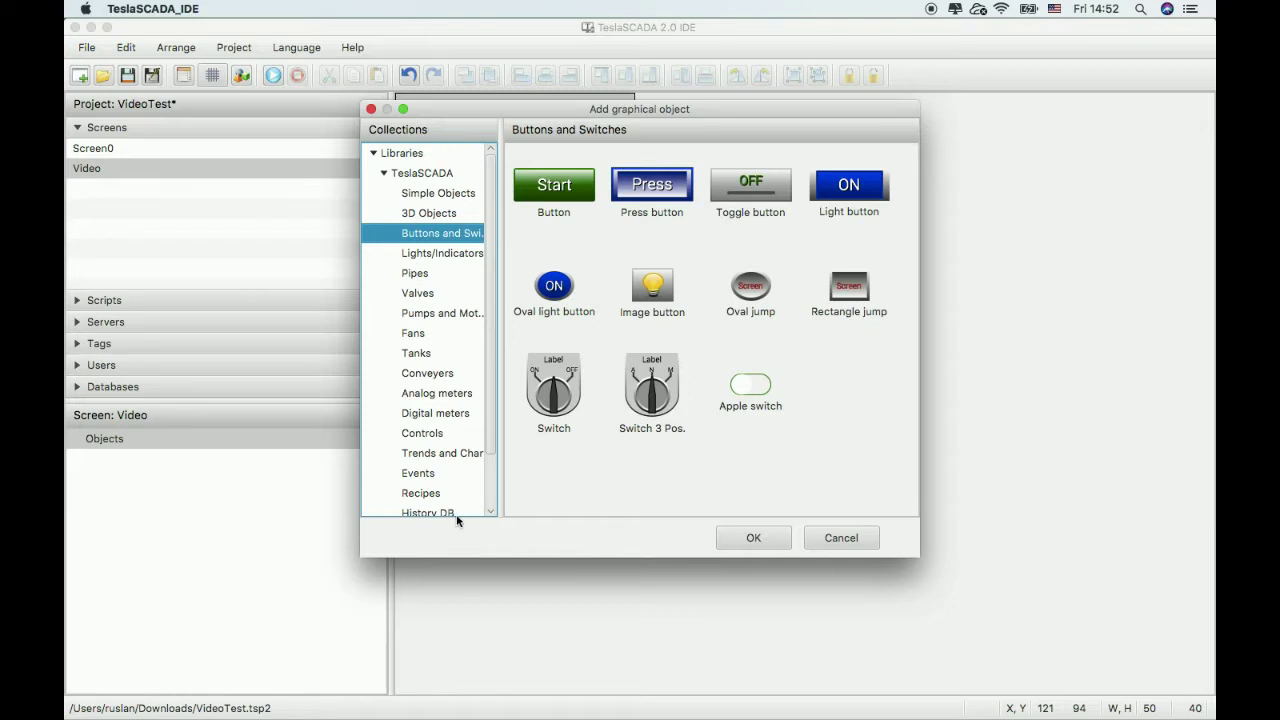
scroll(480, 455, "down", 3)
left_click(430, 473)
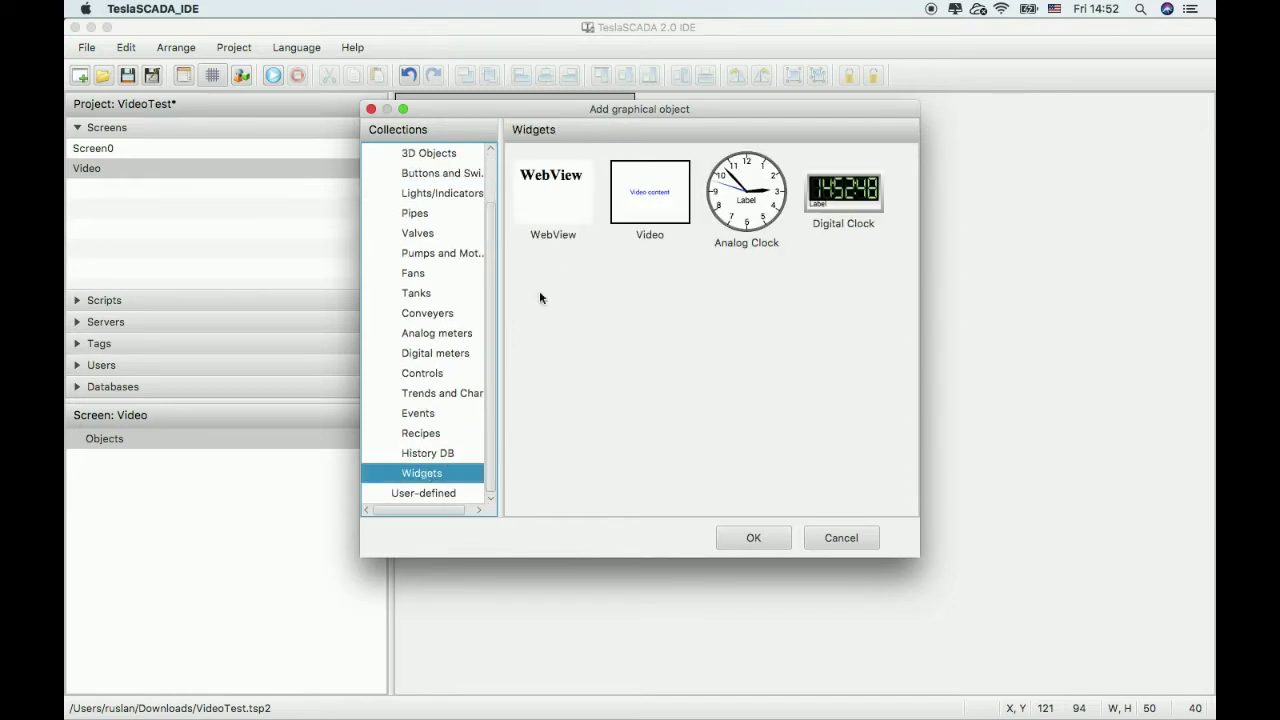
double_click(630, 195)
left_click_drag(423, 166, 444, 142)
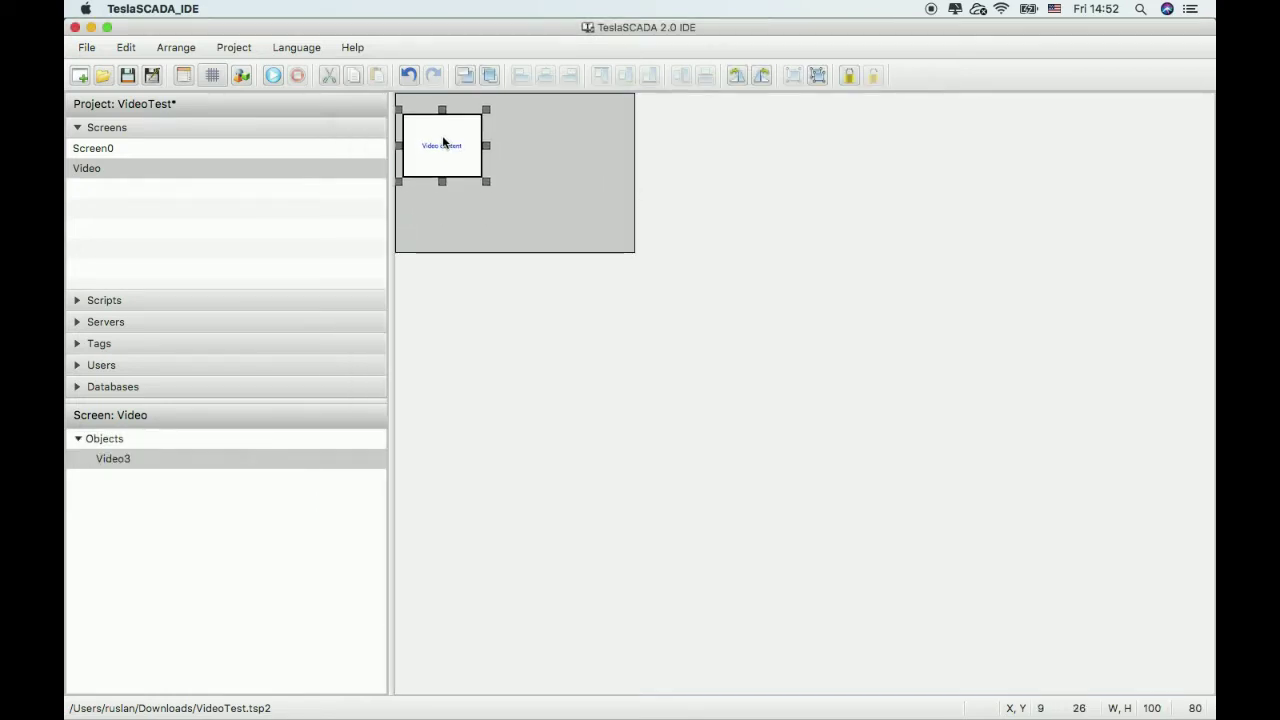
left_click_drag(400, 104, 633, 249)
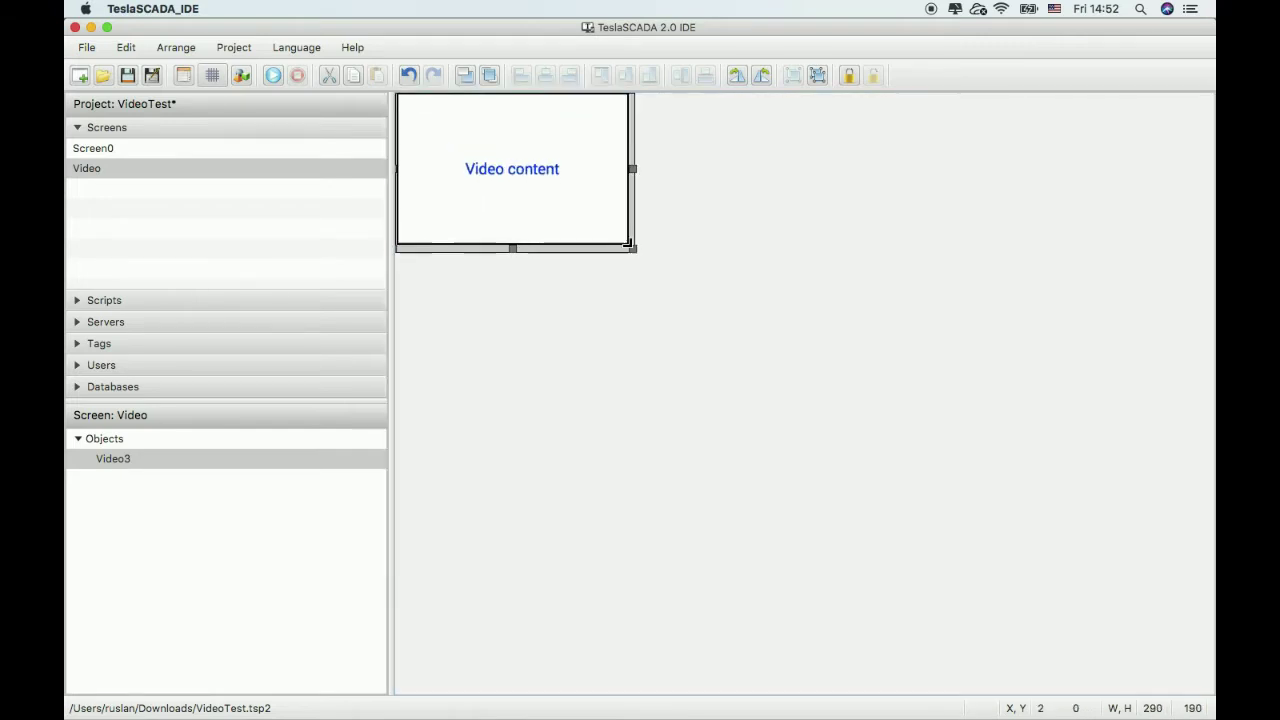
Step: Copy the webcam stream address from Chrome into the video object's URL field
double_click(580, 206)
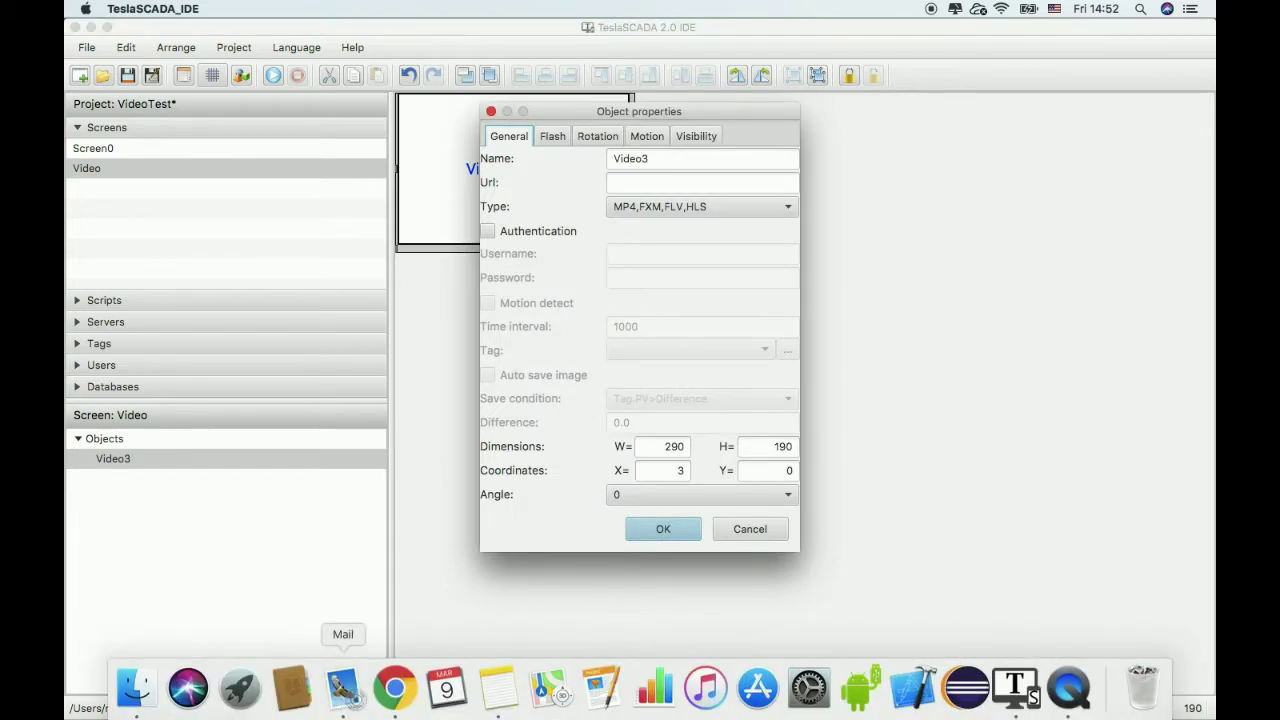
left_click(395, 688)
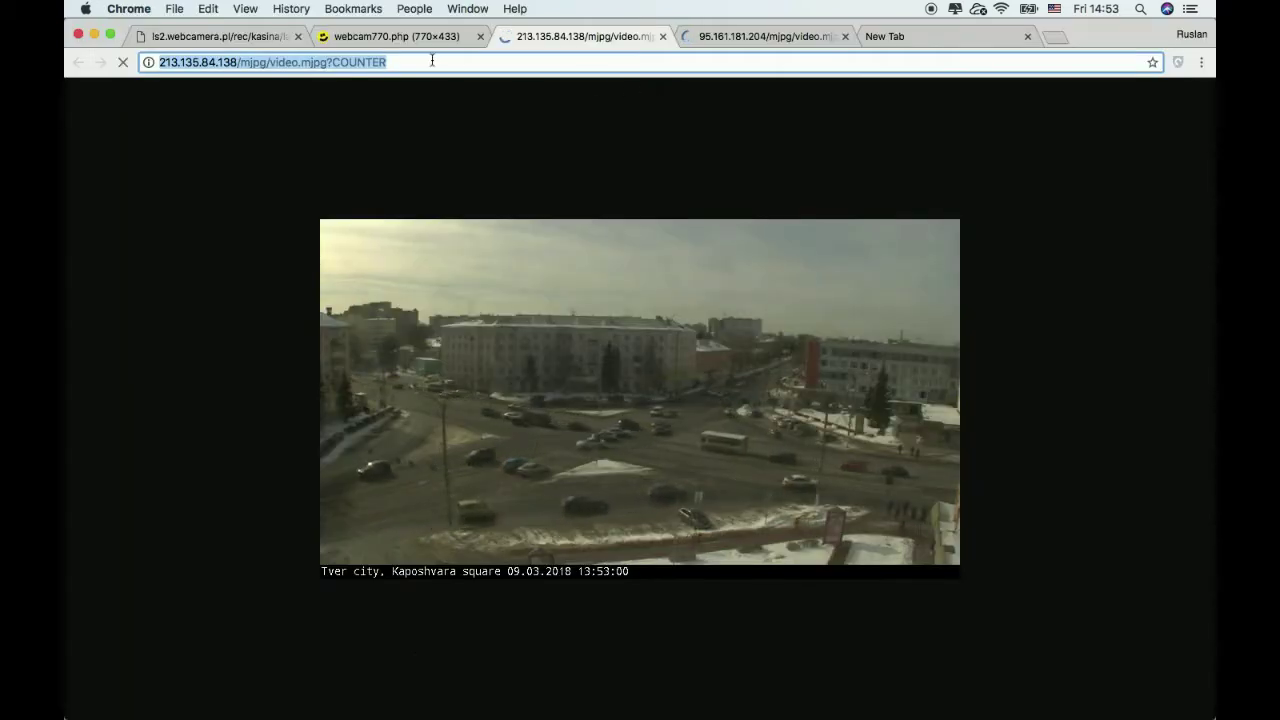
right_click(369, 60)
left_click(386, 80)
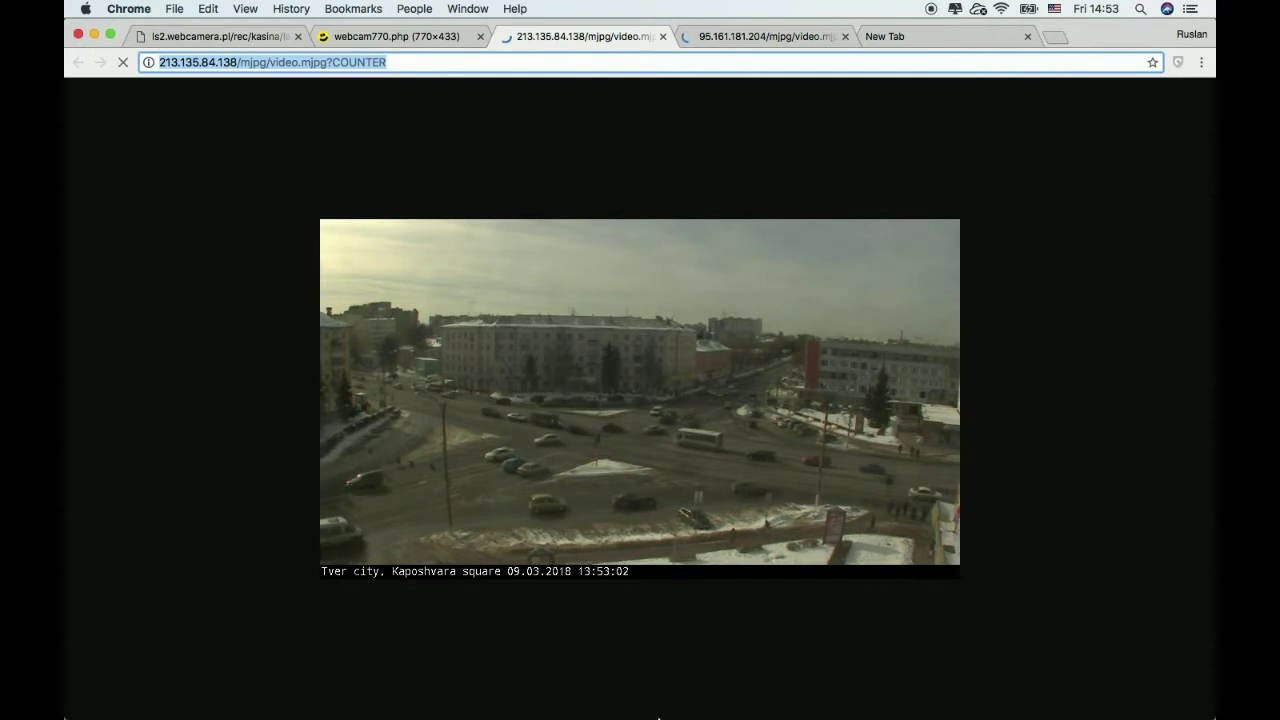
left_click(1012, 684)
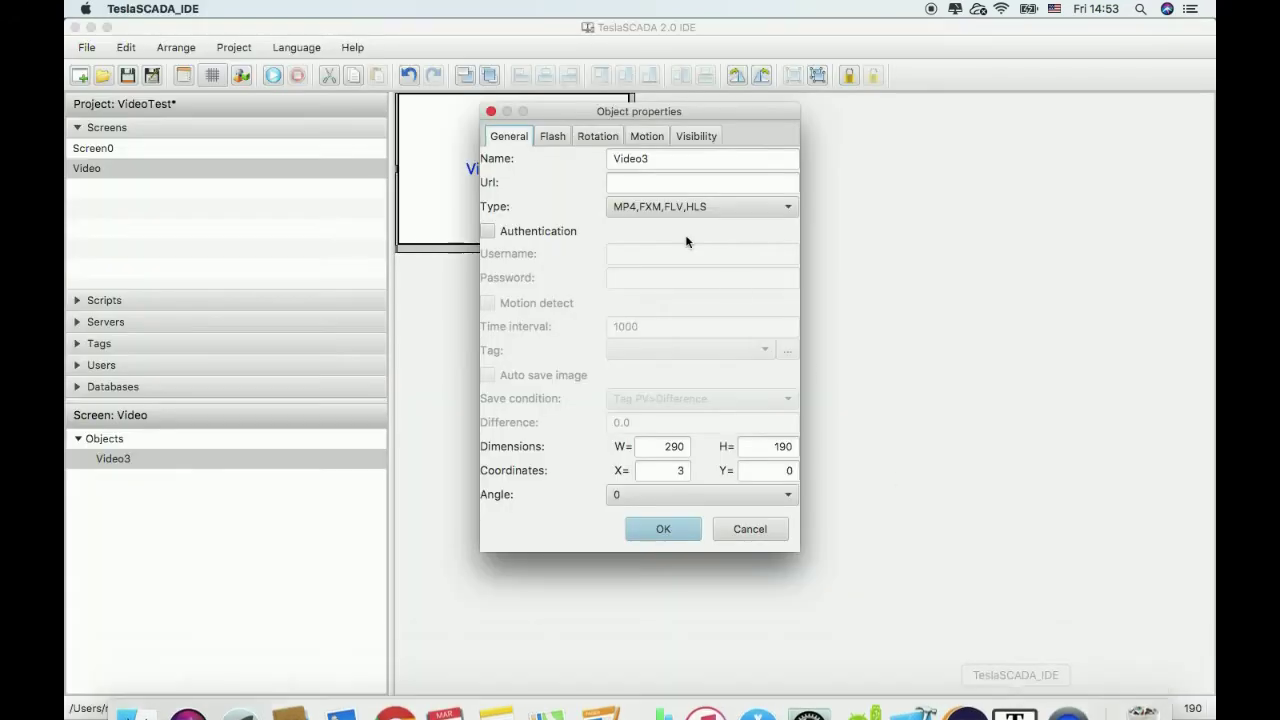
left_click(669, 181)
key("super+v")
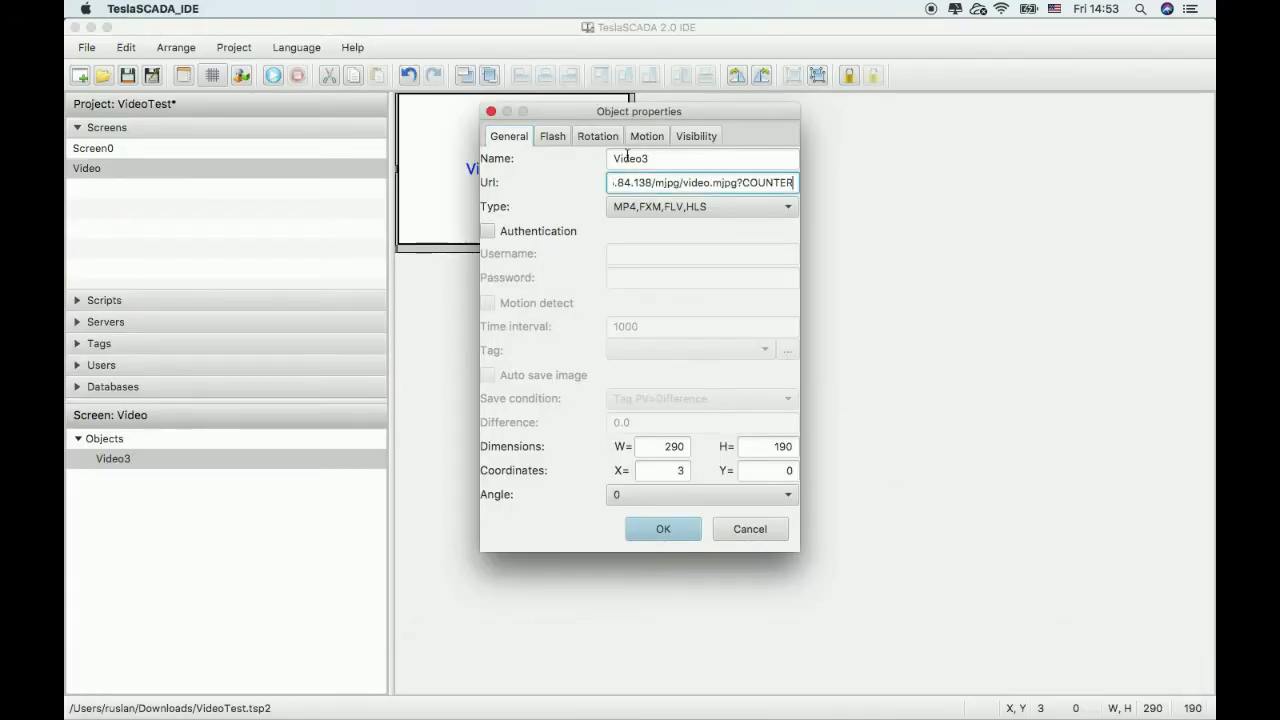
Step: Set the stream type to MJPEG, apply it, save the project and return to Screen0
left_click(636, 206)
left_click(630, 245)
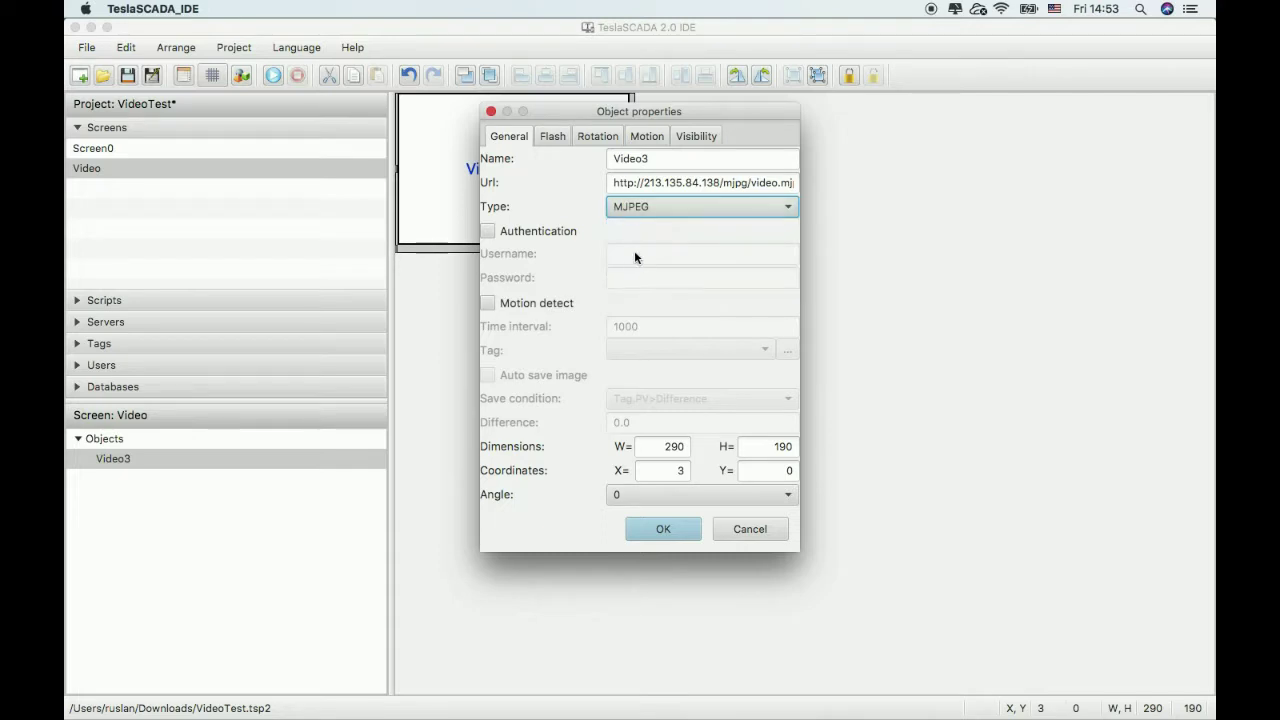
left_click(666, 530)
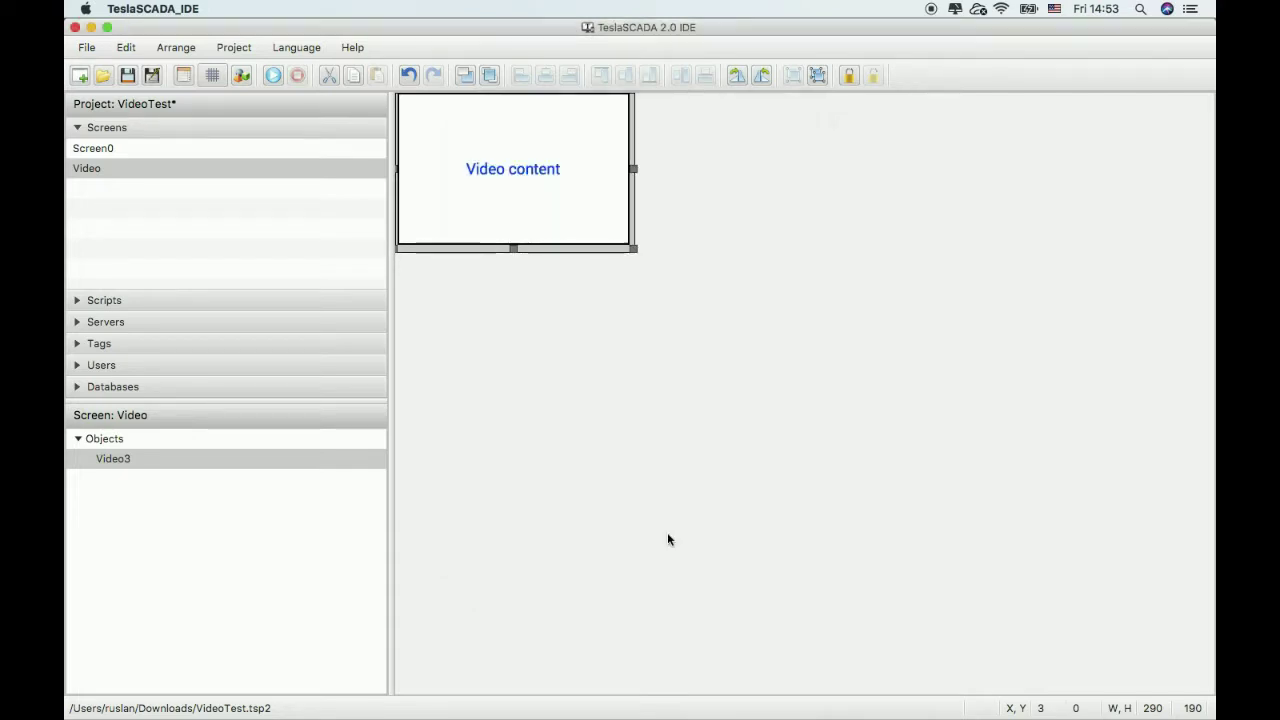
left_click(129, 77)
left_click(124, 147)
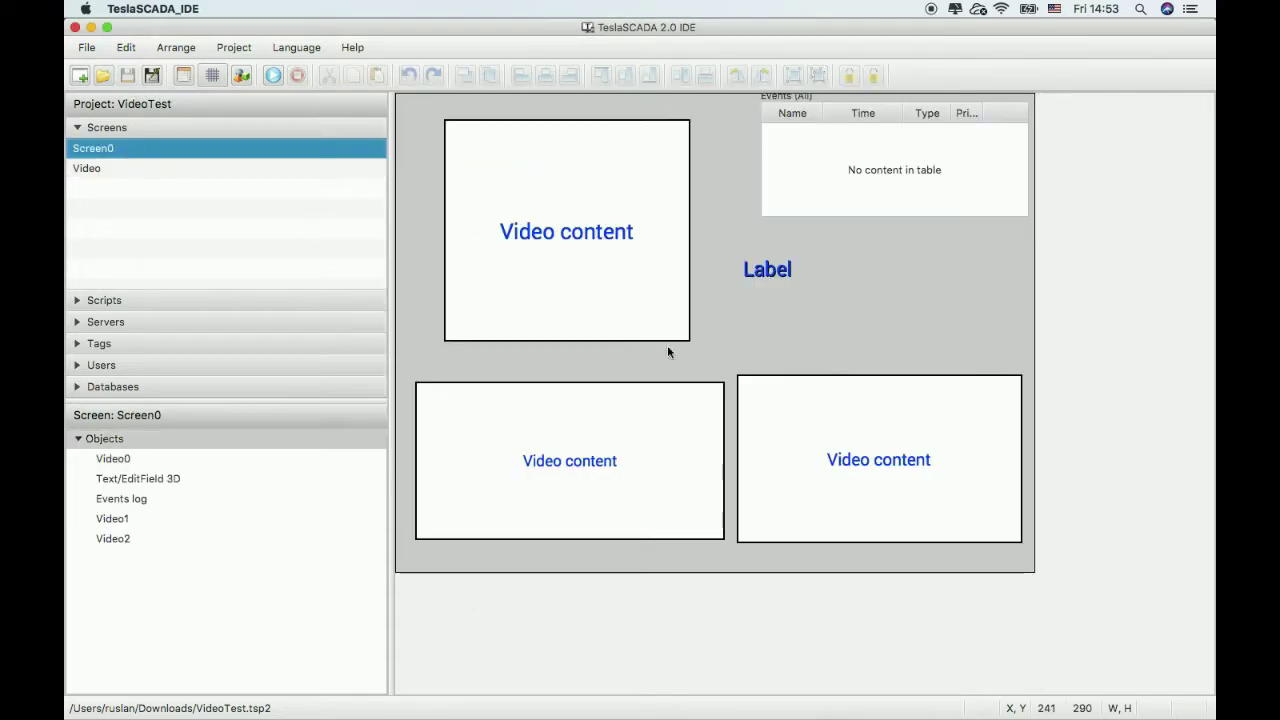
Step: Place a 74 × 51 Rectangle jump button on Screen0 captioned 'Video'
right_click(791, 338)
left_click(805, 346)
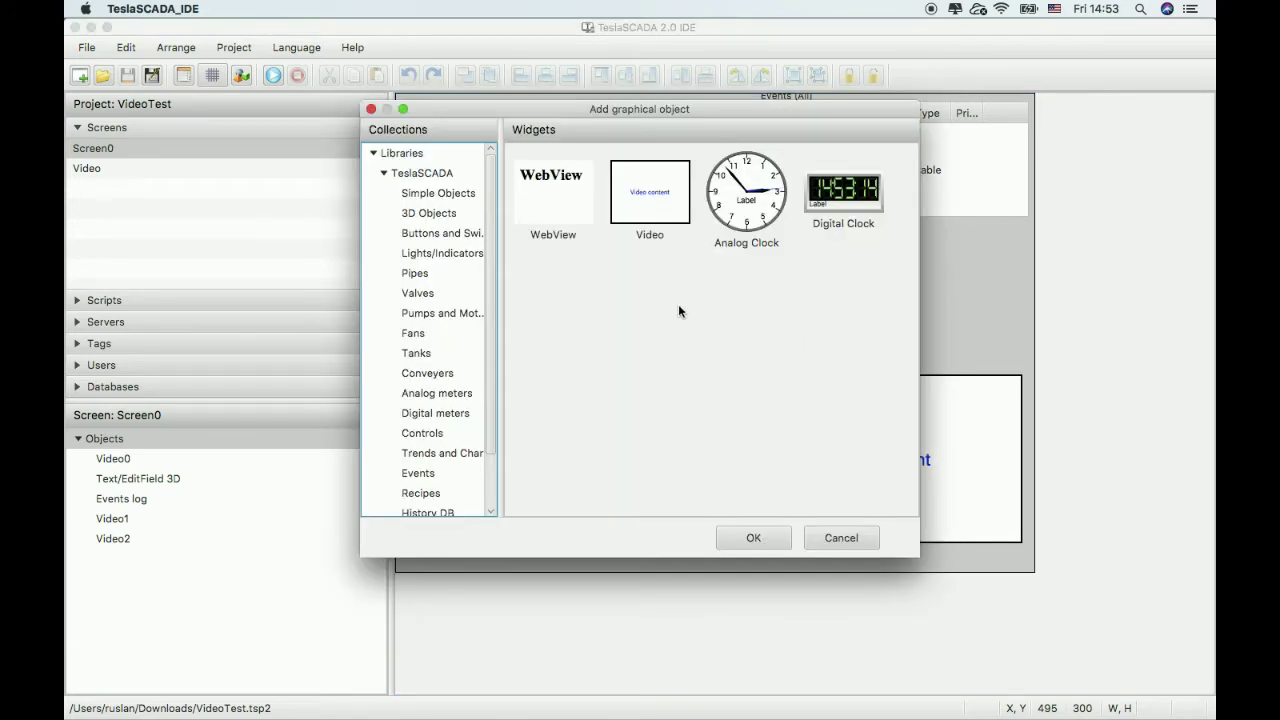
left_click(425, 234)
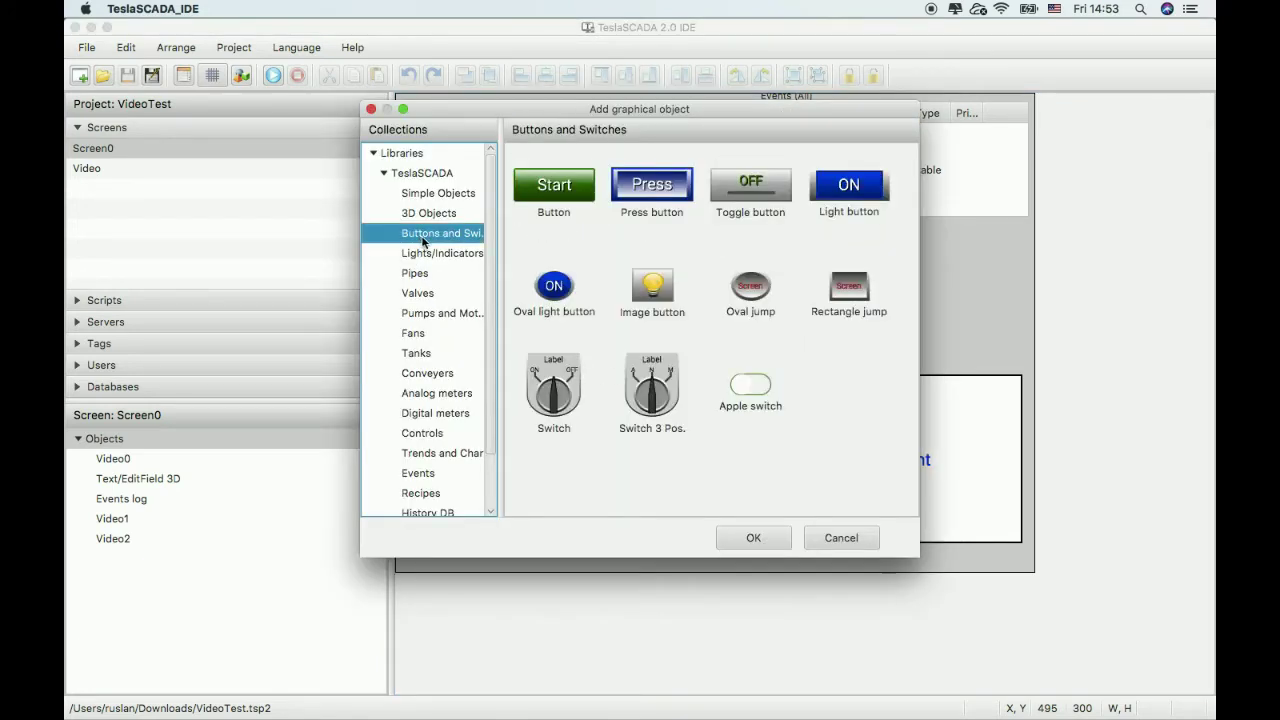
double_click(843, 296)
left_click(729, 300)
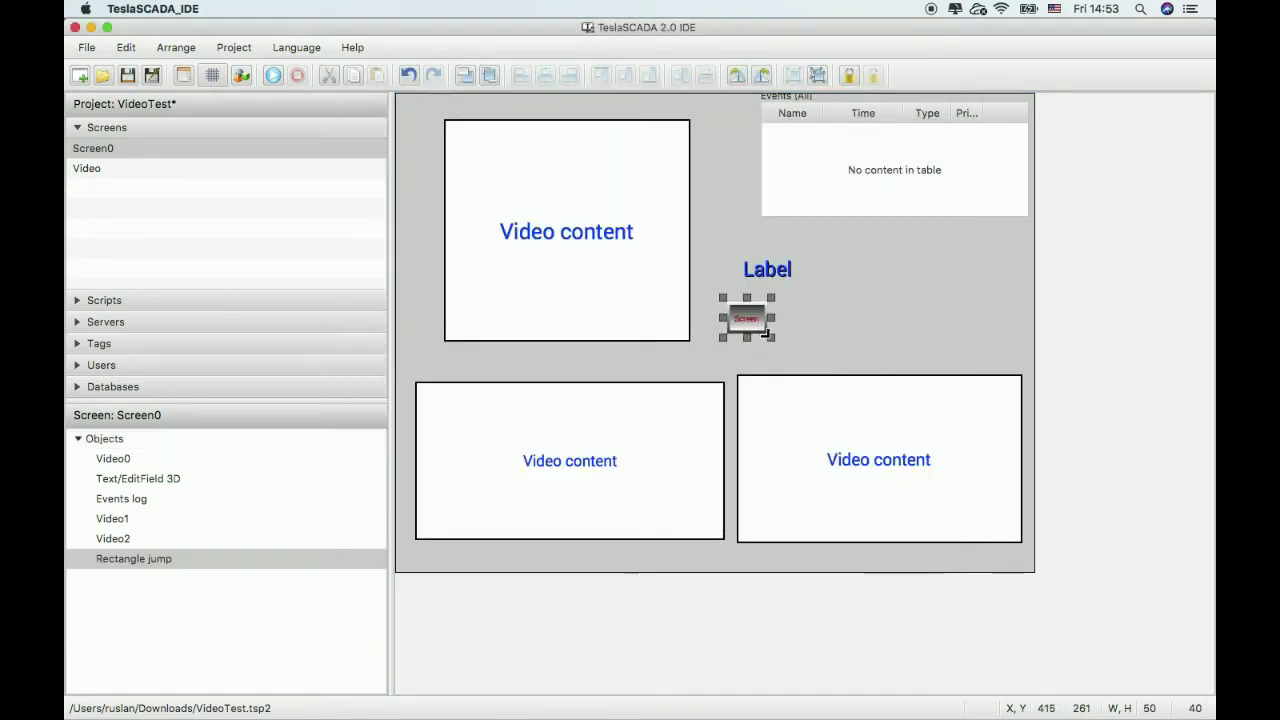
left_click_drag(766, 335, 789, 346)
double_click(760, 298)
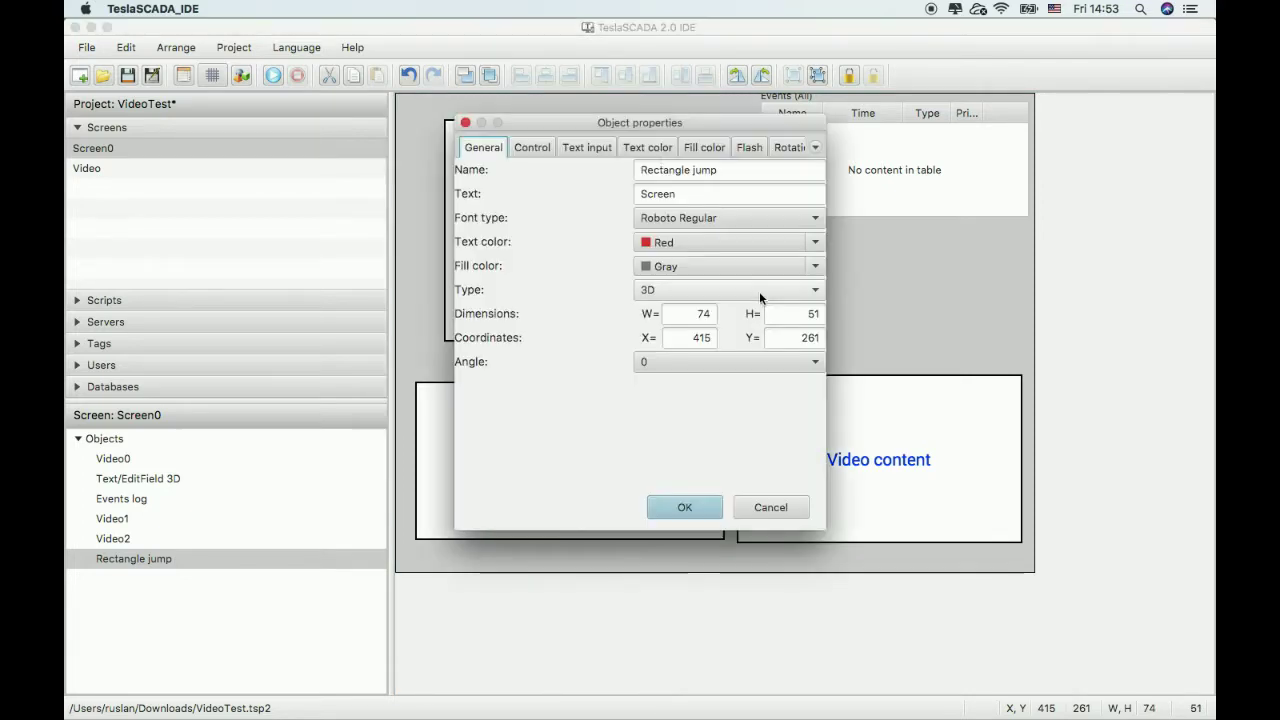
double_click(676, 195)
type("Video")
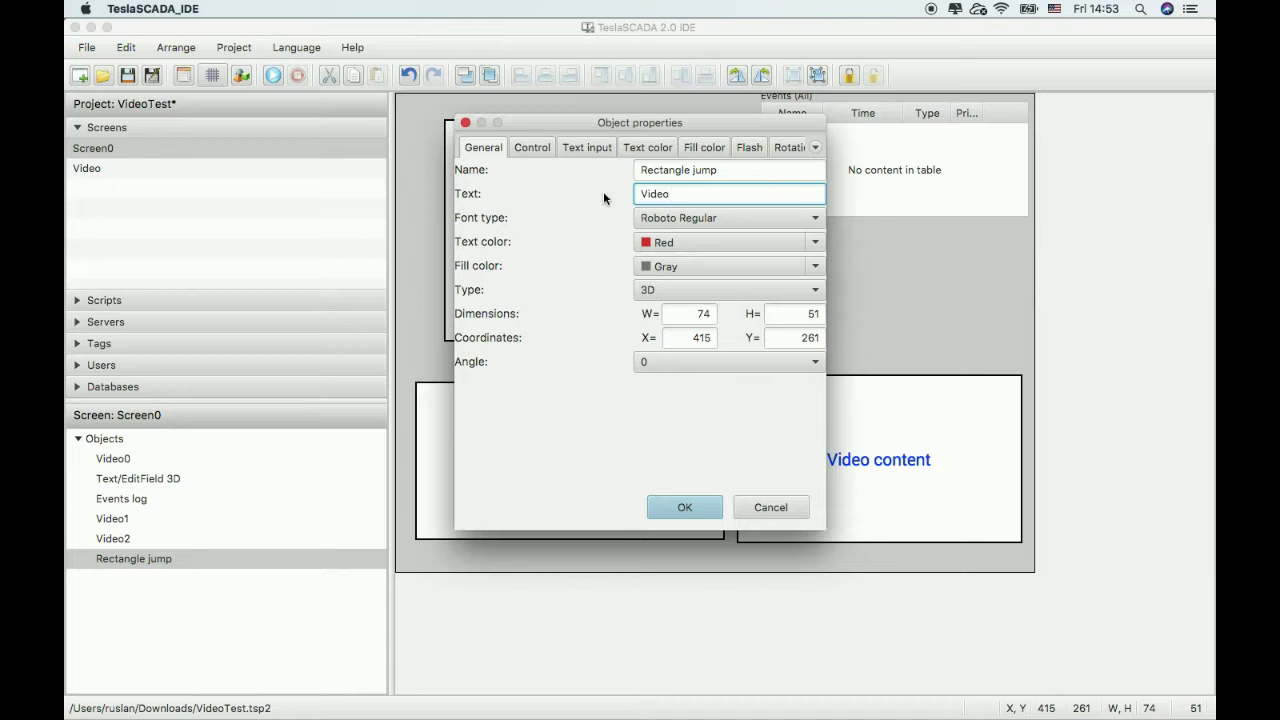
Step: Enable the button's control action to call the Video popup screen
left_click(531, 147)
left_click(462, 183)
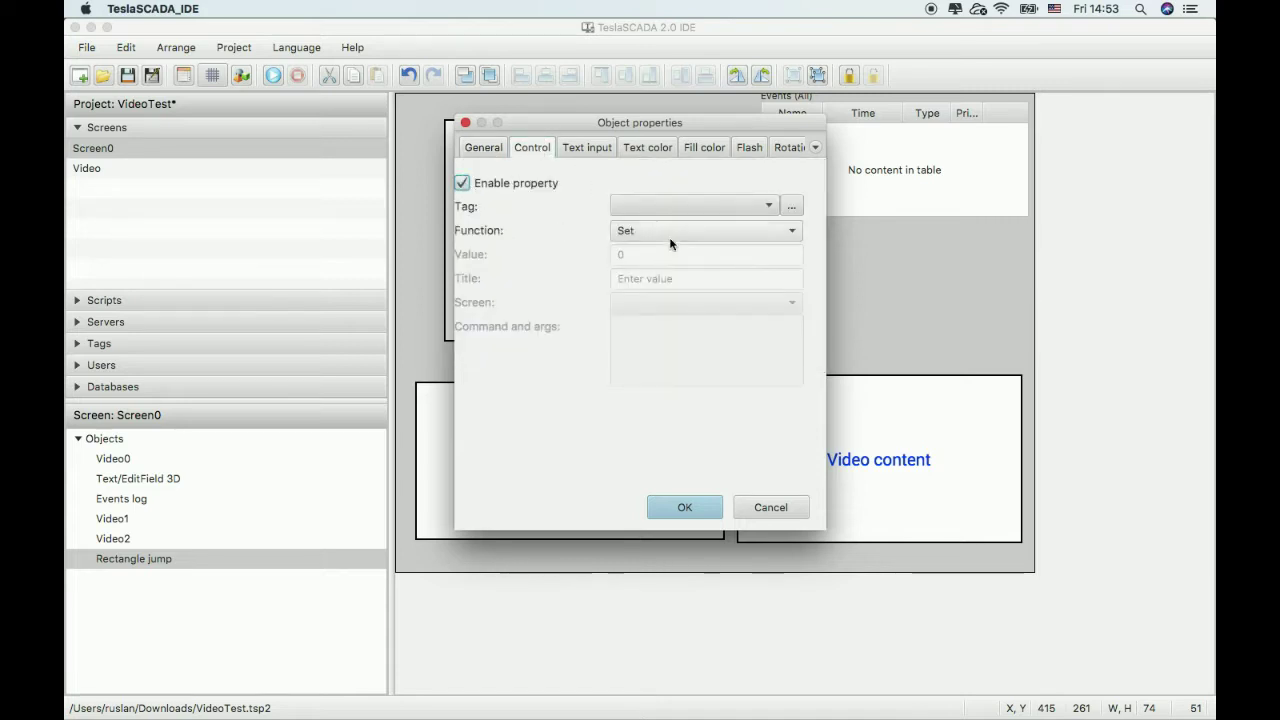
left_click(670, 231)
left_click(663, 394)
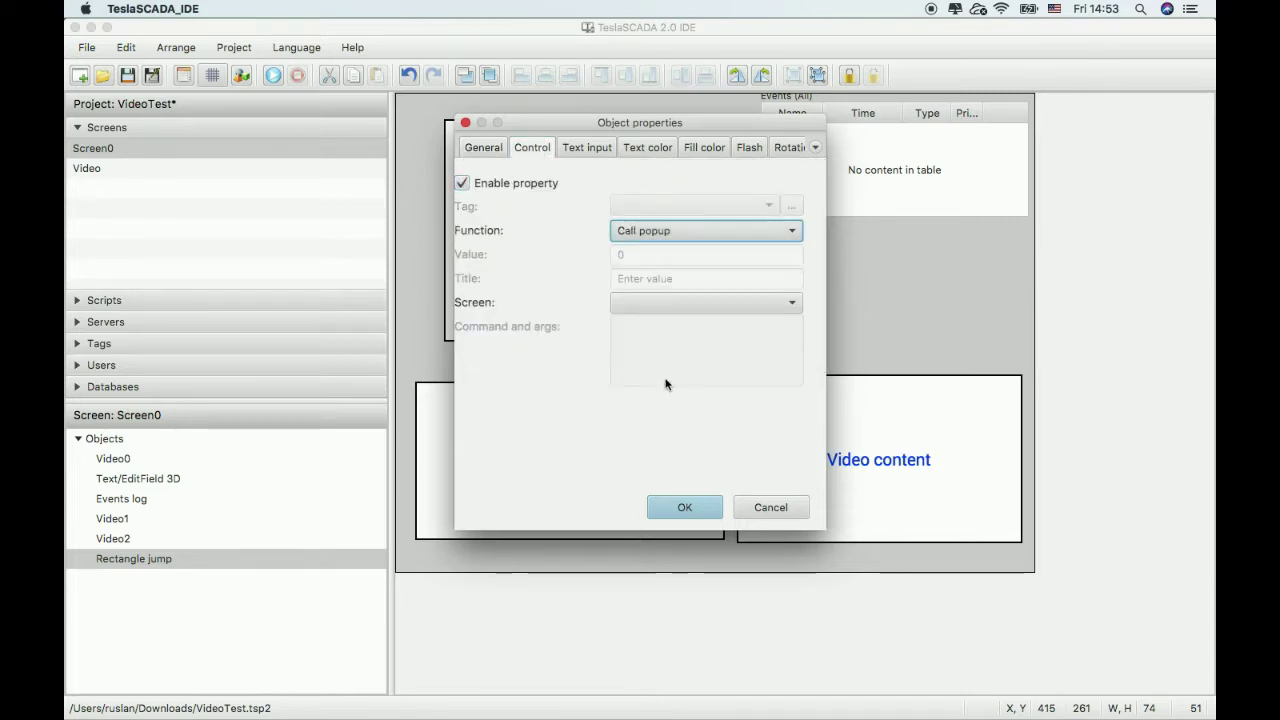
left_click(698, 308)
left_click(683, 326)
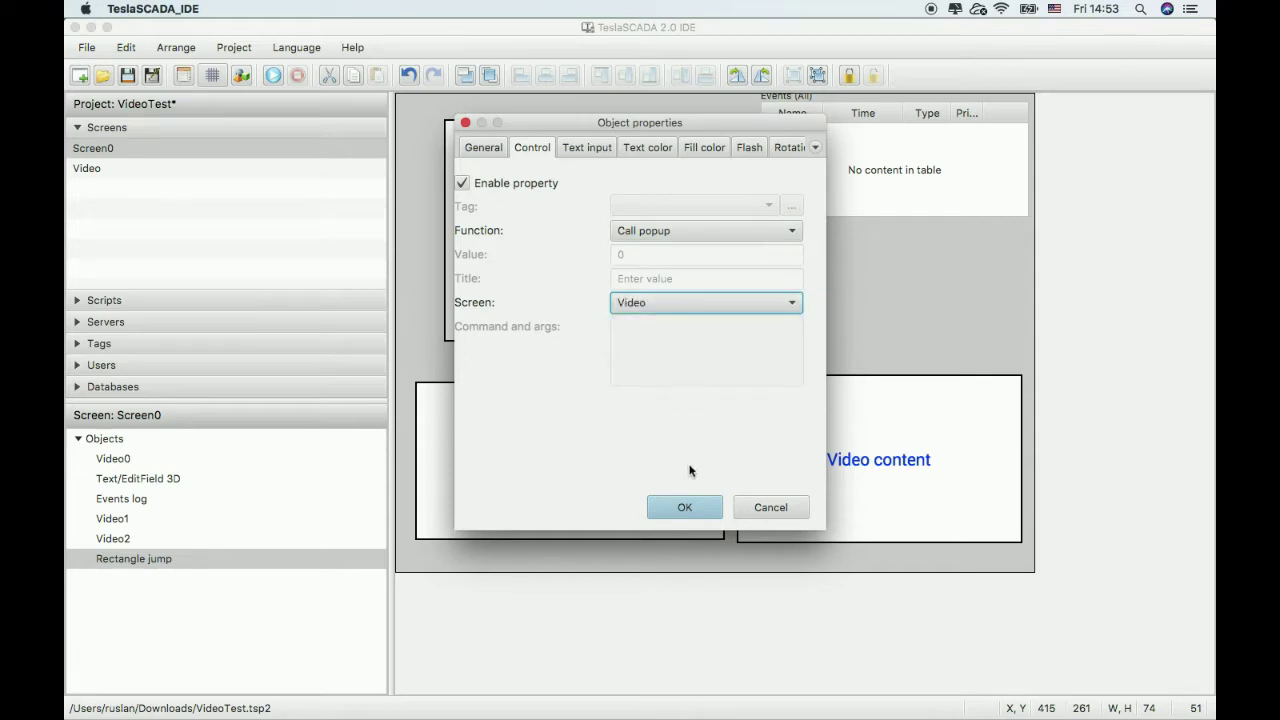
left_click(687, 507)
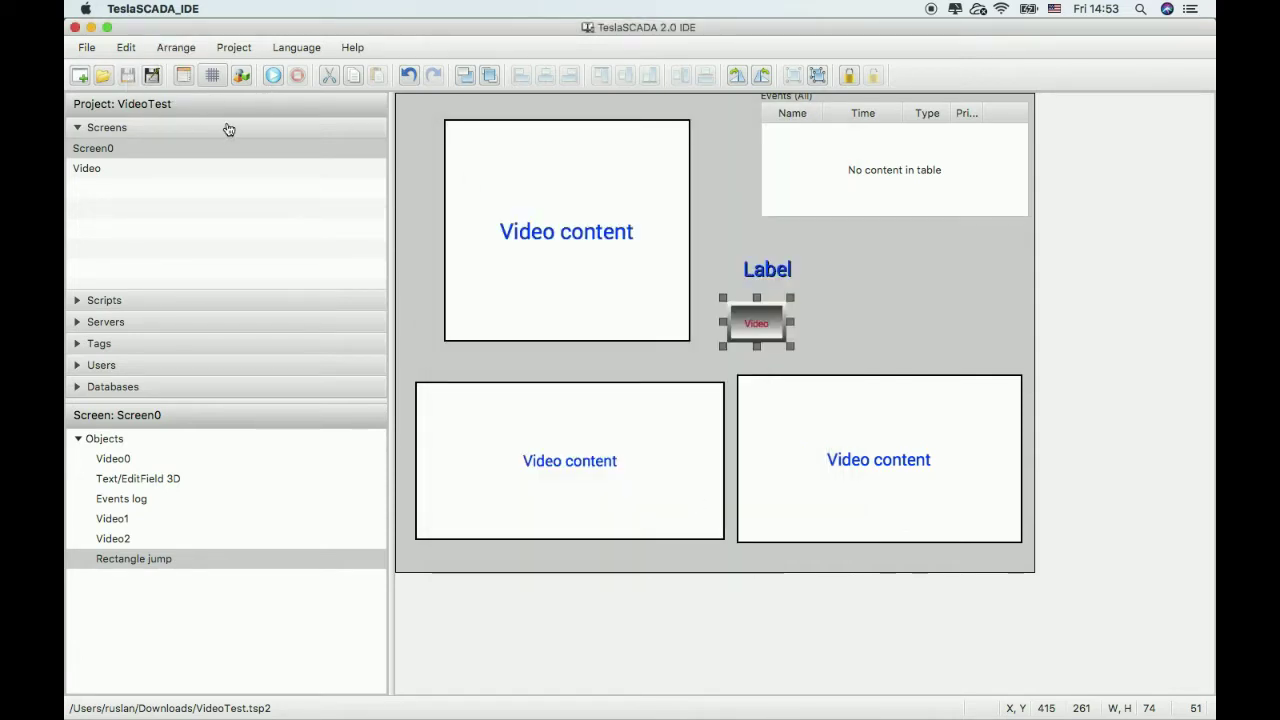
Step: Turn on password protection in the Video screen's properties
left_click(137, 169)
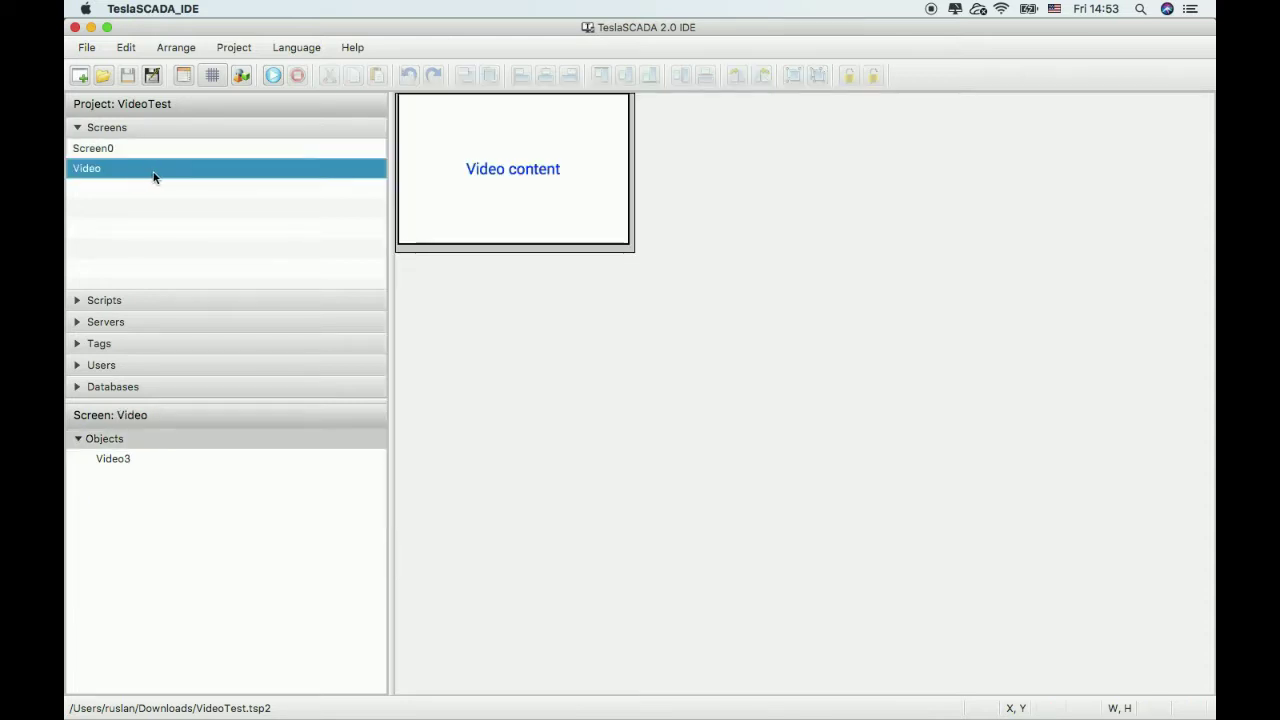
right_click(150, 176)
left_click(218, 275)
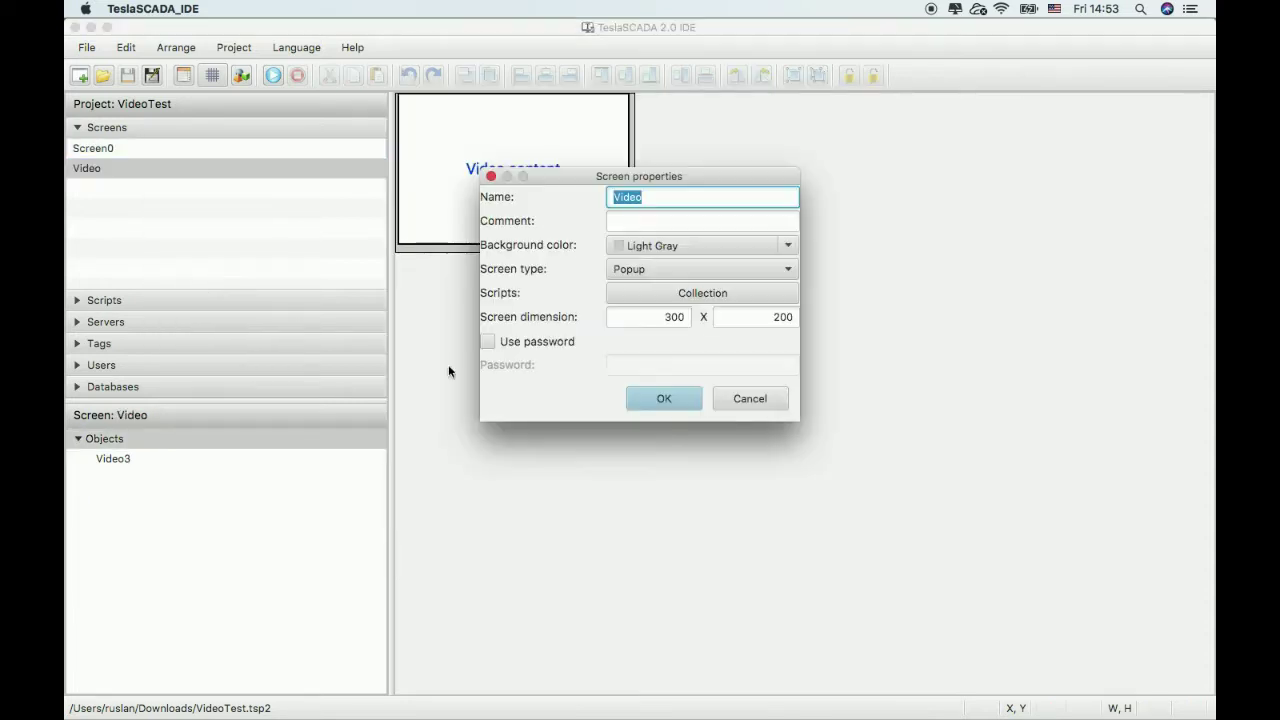
left_click(487, 342)
left_click(671, 366)
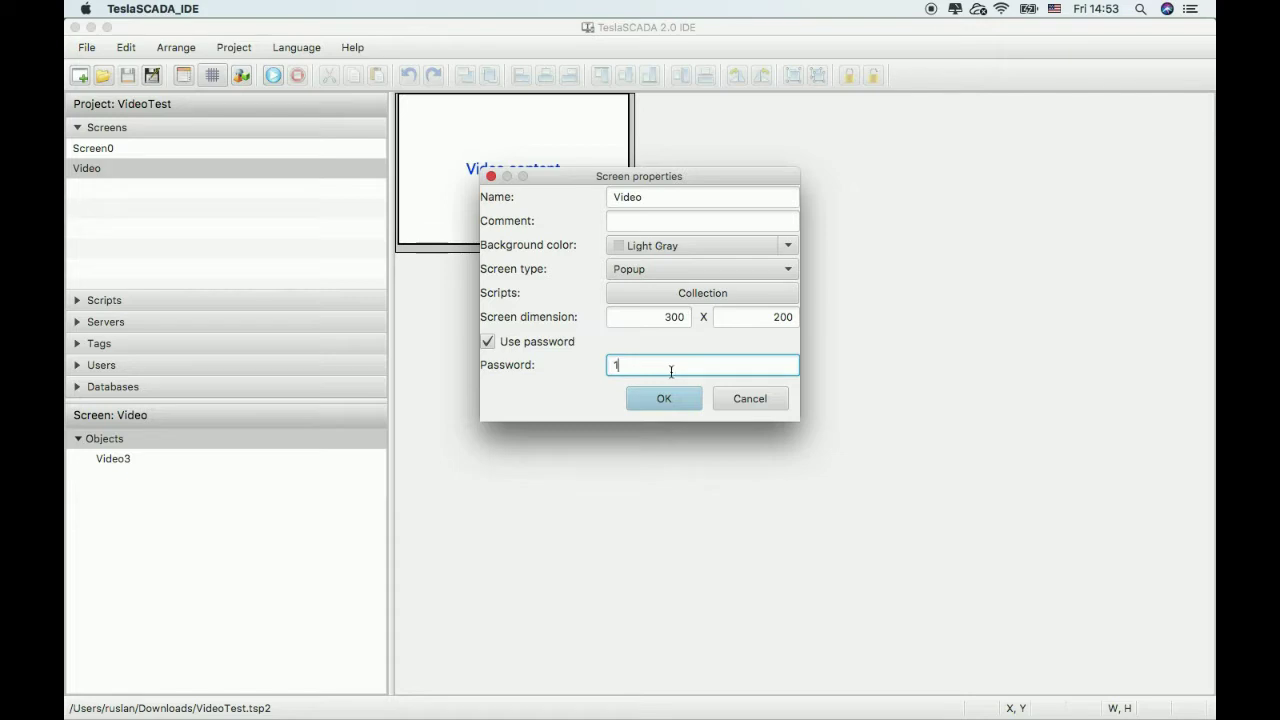
left_click(666, 399)
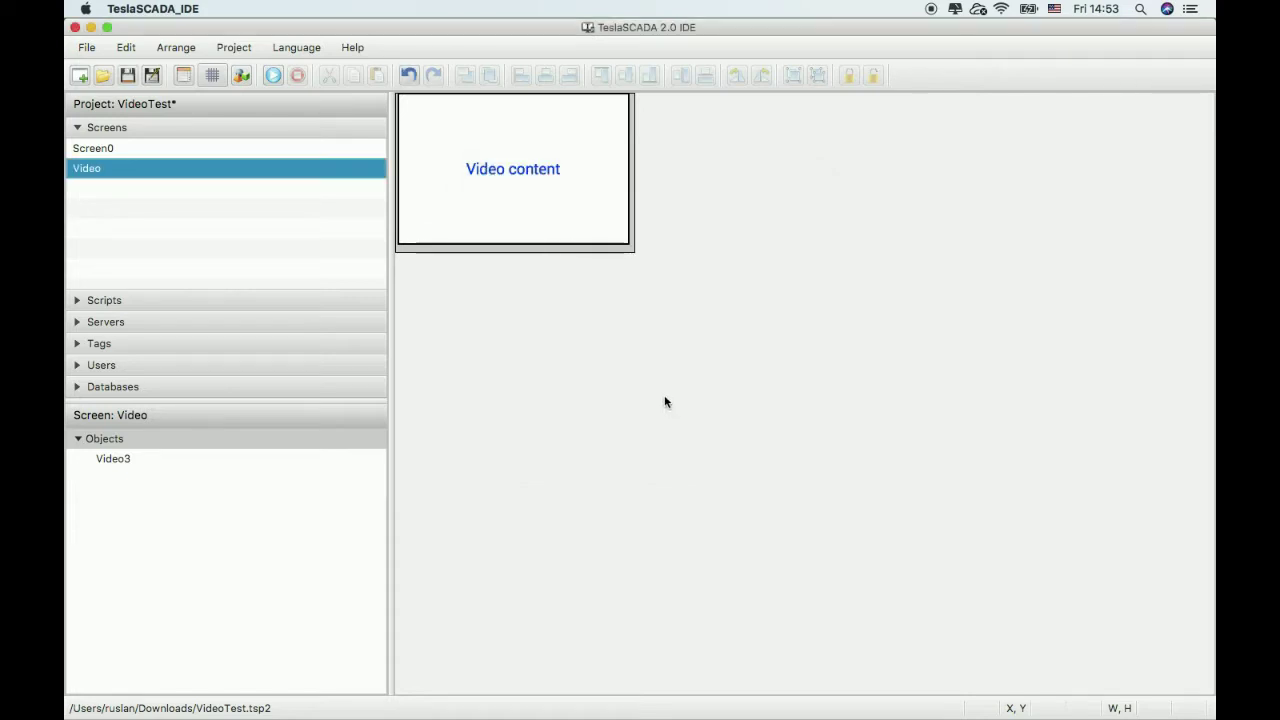
Step: Save the project and run it from Screen0
left_click(131, 78)
left_click(125, 147)
left_click(274, 76)
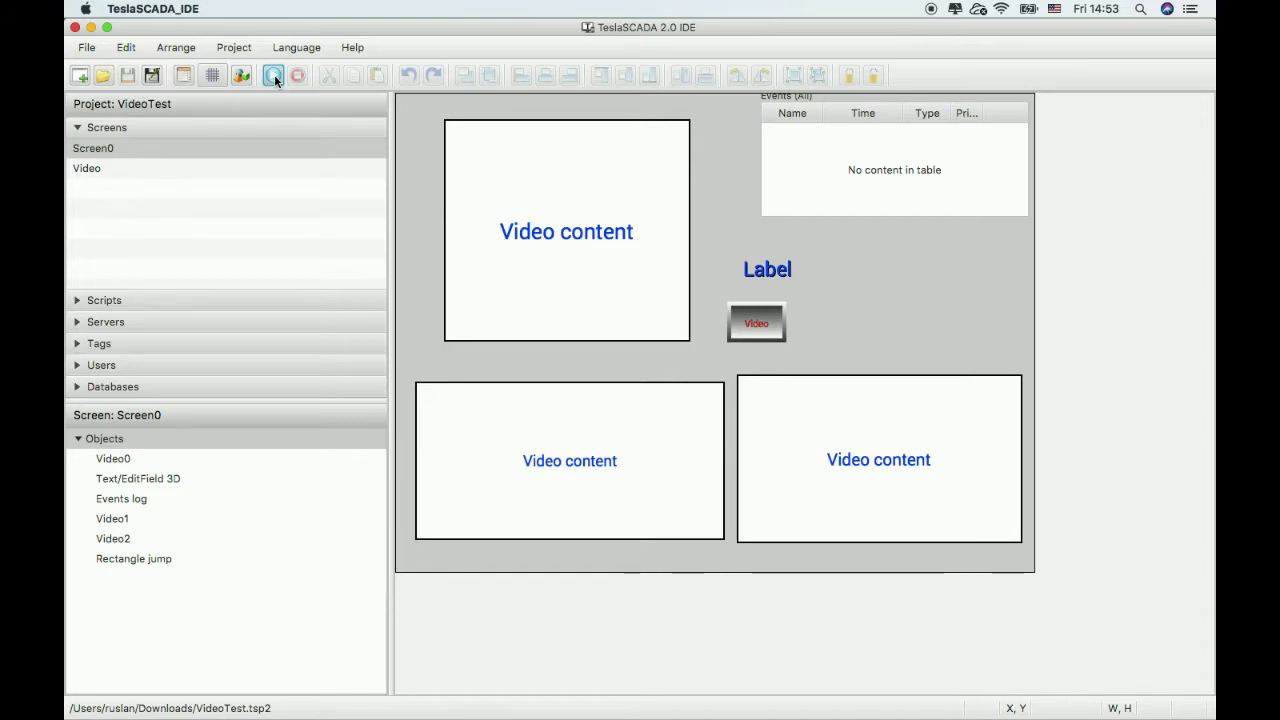
Step: Test the Video button with the screen password, close the camera popup, and stop the runtime
left_click(778, 333)
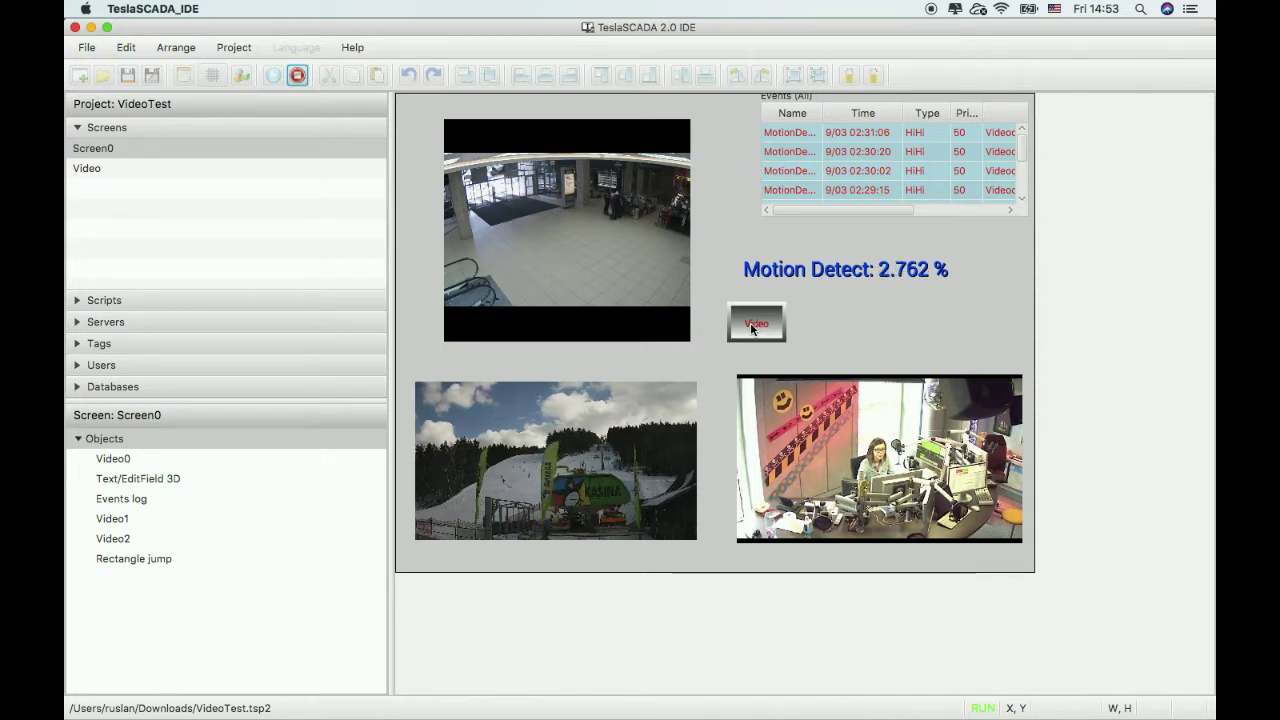
left_click(753, 328)
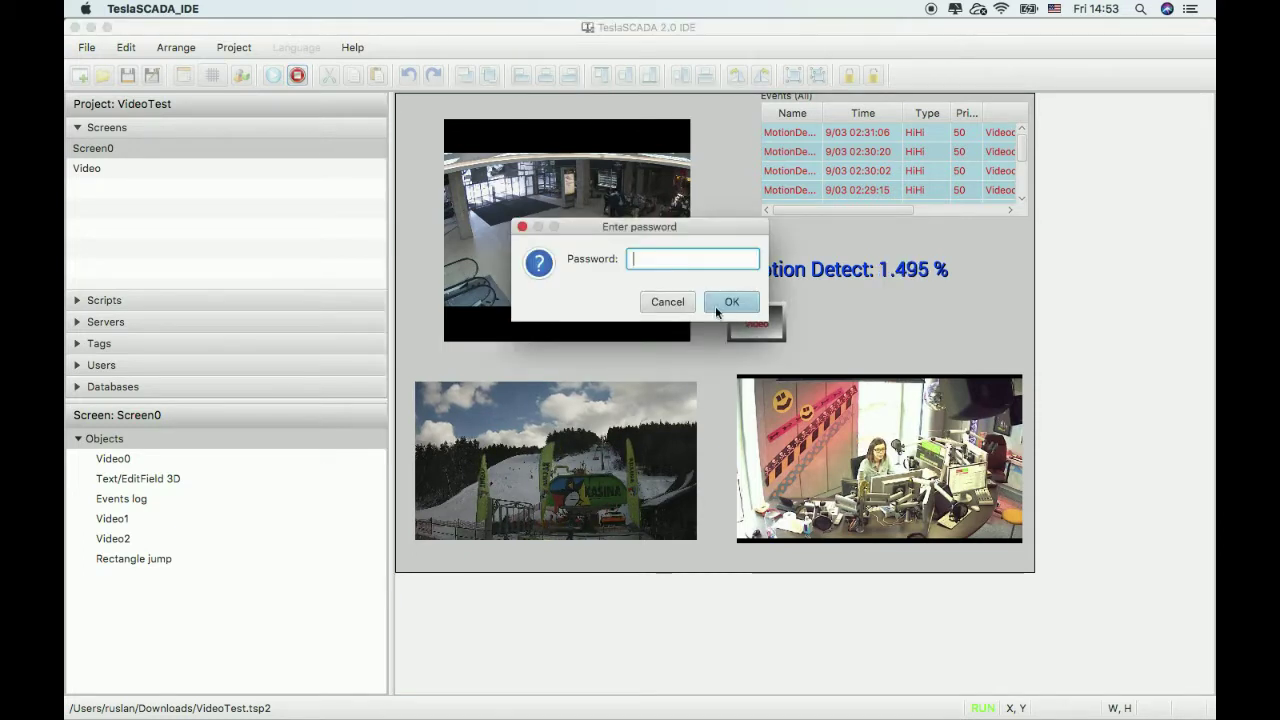
type("111")
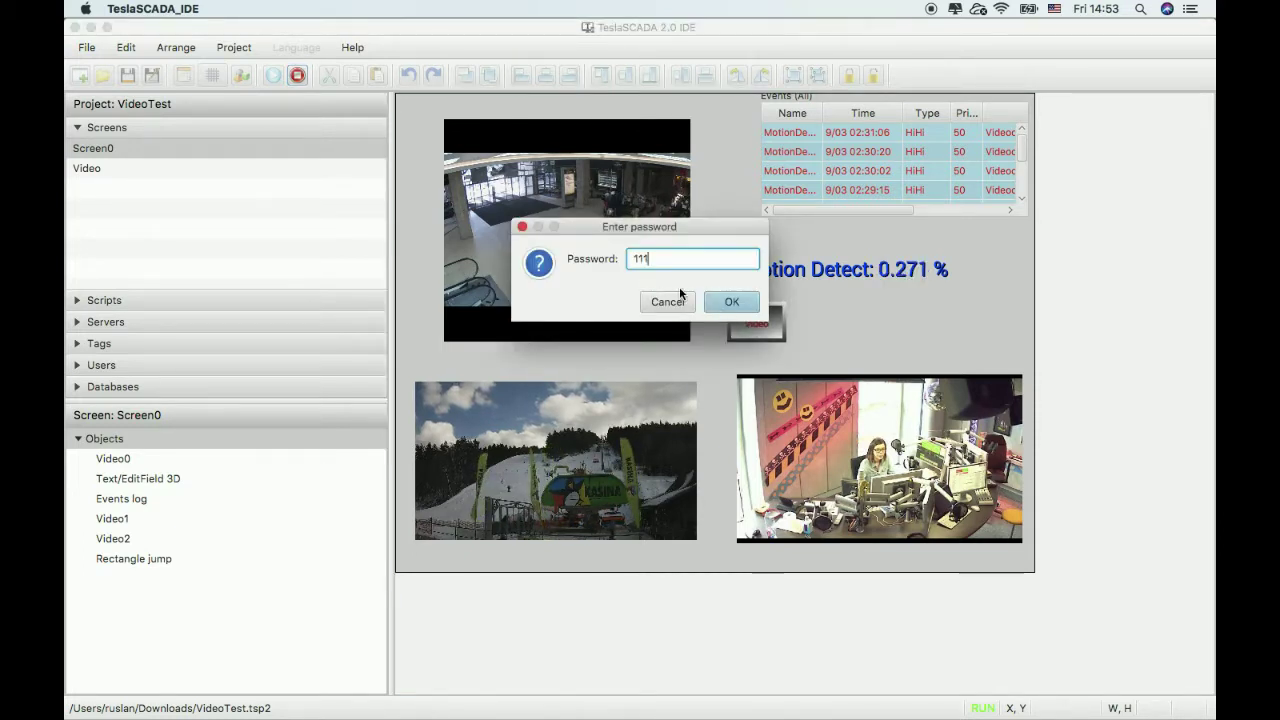
left_click(727, 300)
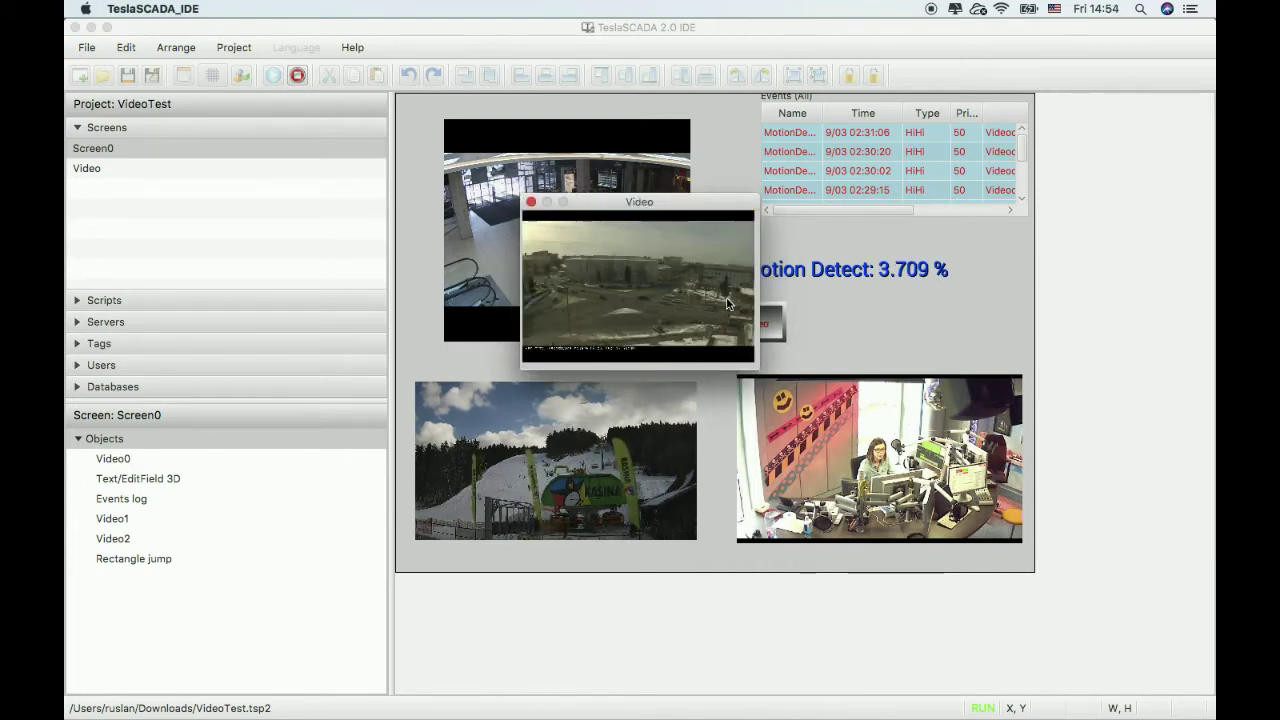
left_click(531, 202)
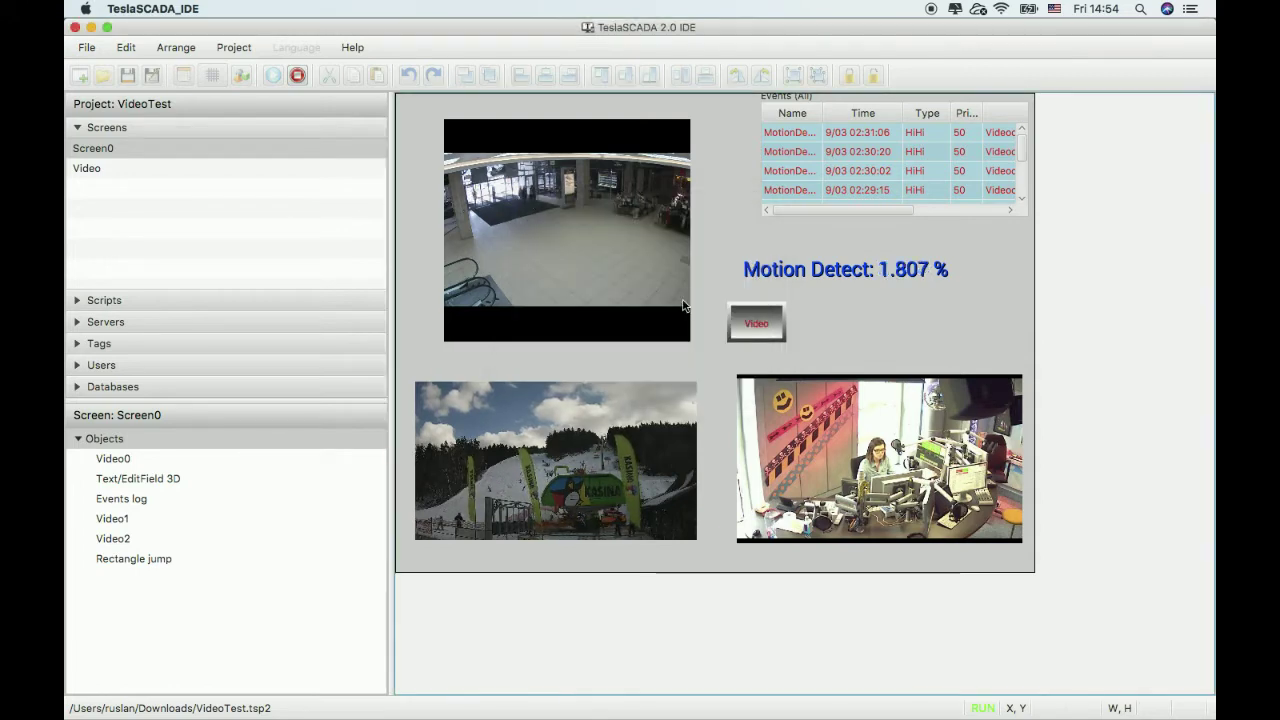
left_click(298, 78)
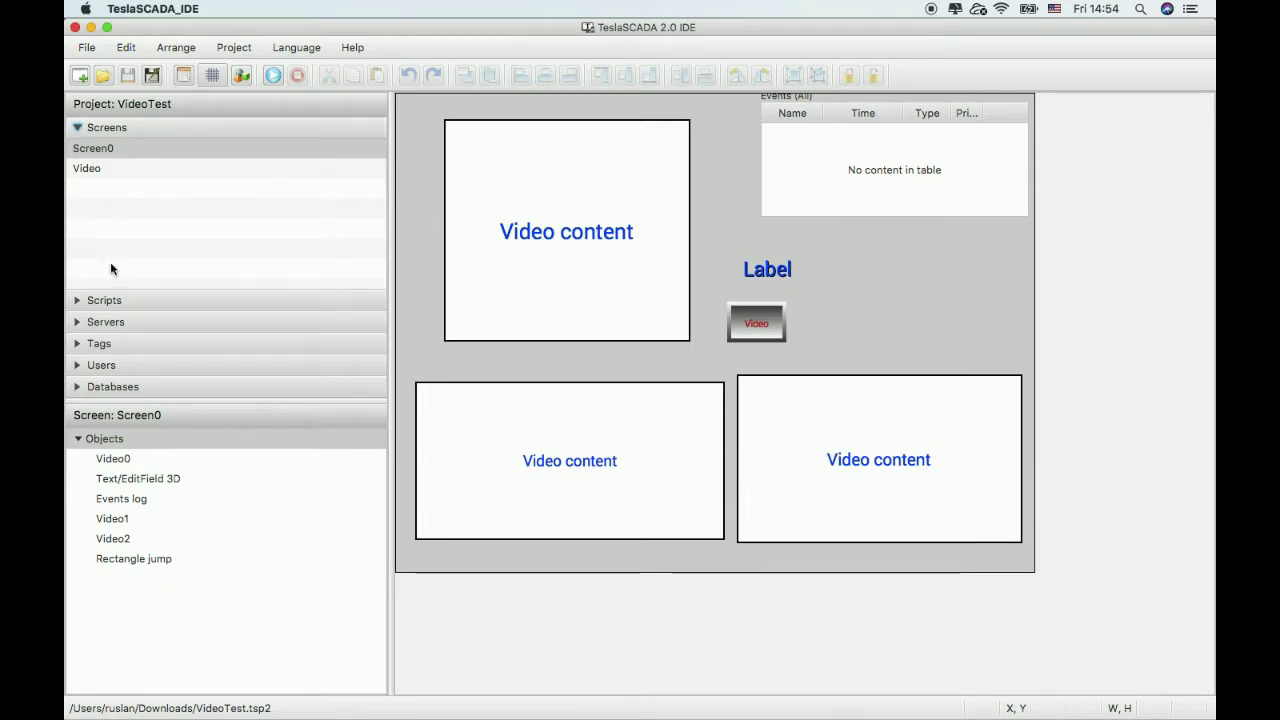
Step: Create a new script named Script0
left_click(110, 301)
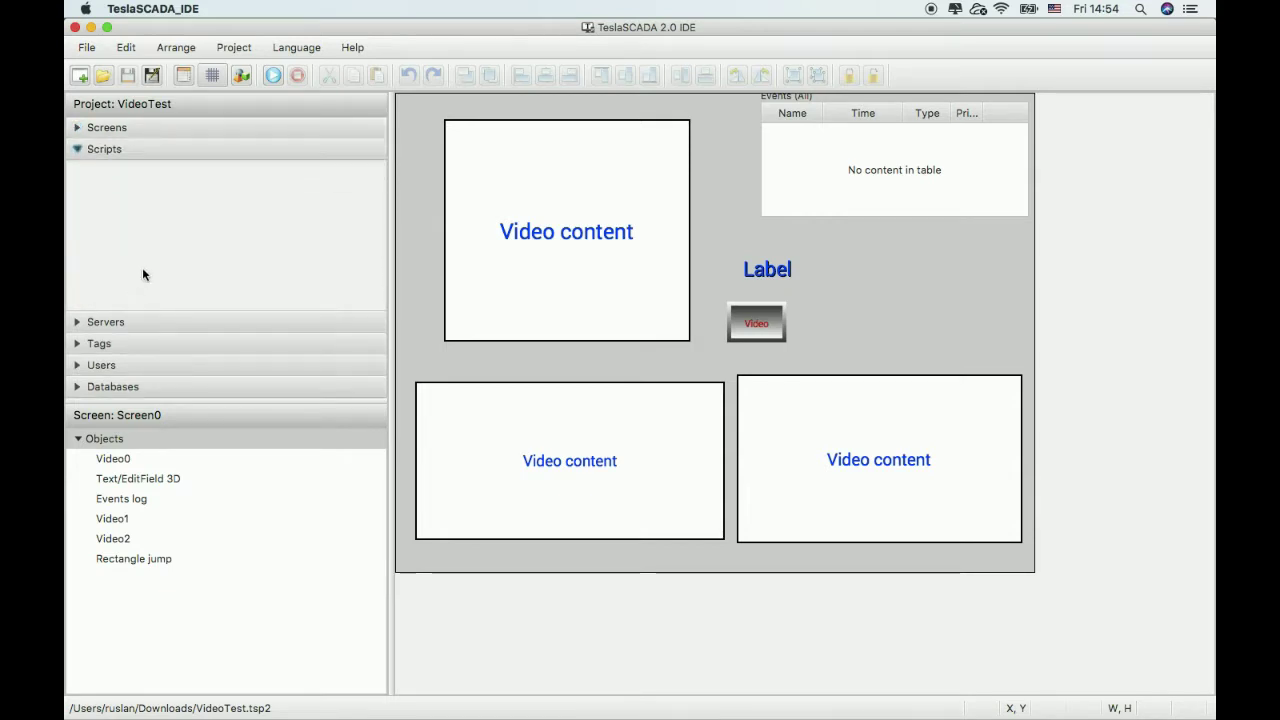
right_click(140, 210)
left_click(154, 231)
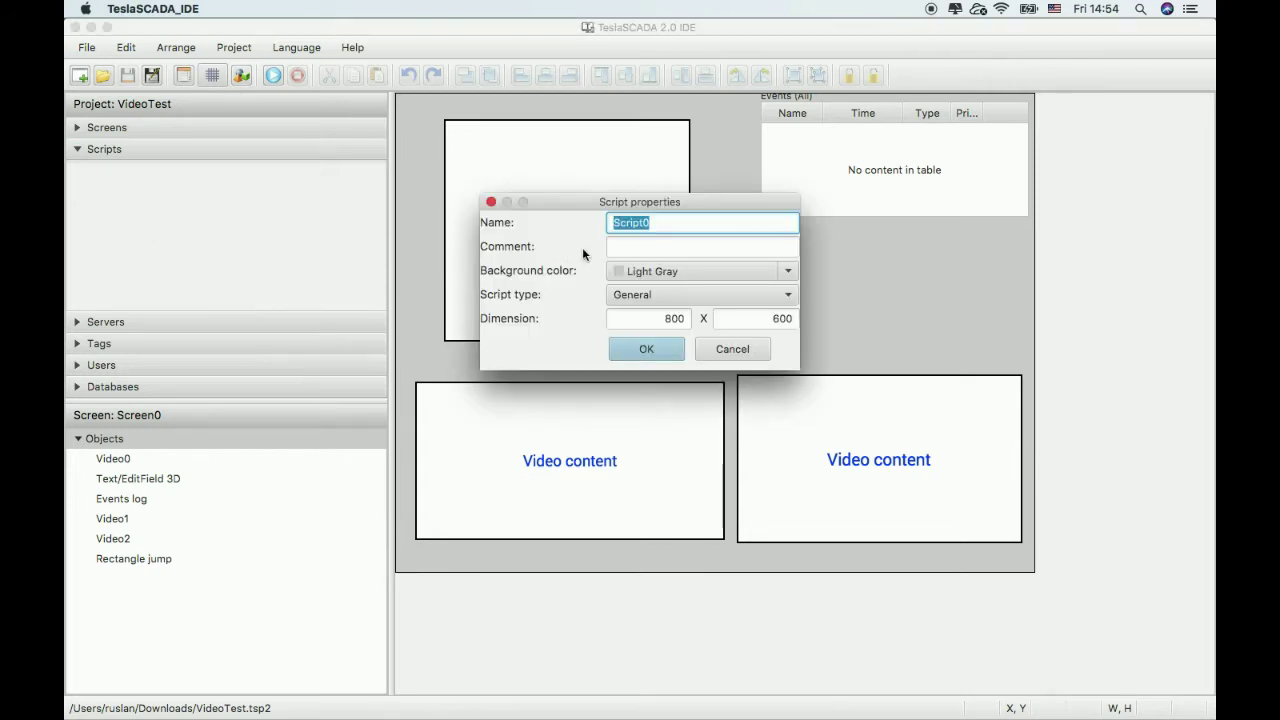
left_click(655, 349)
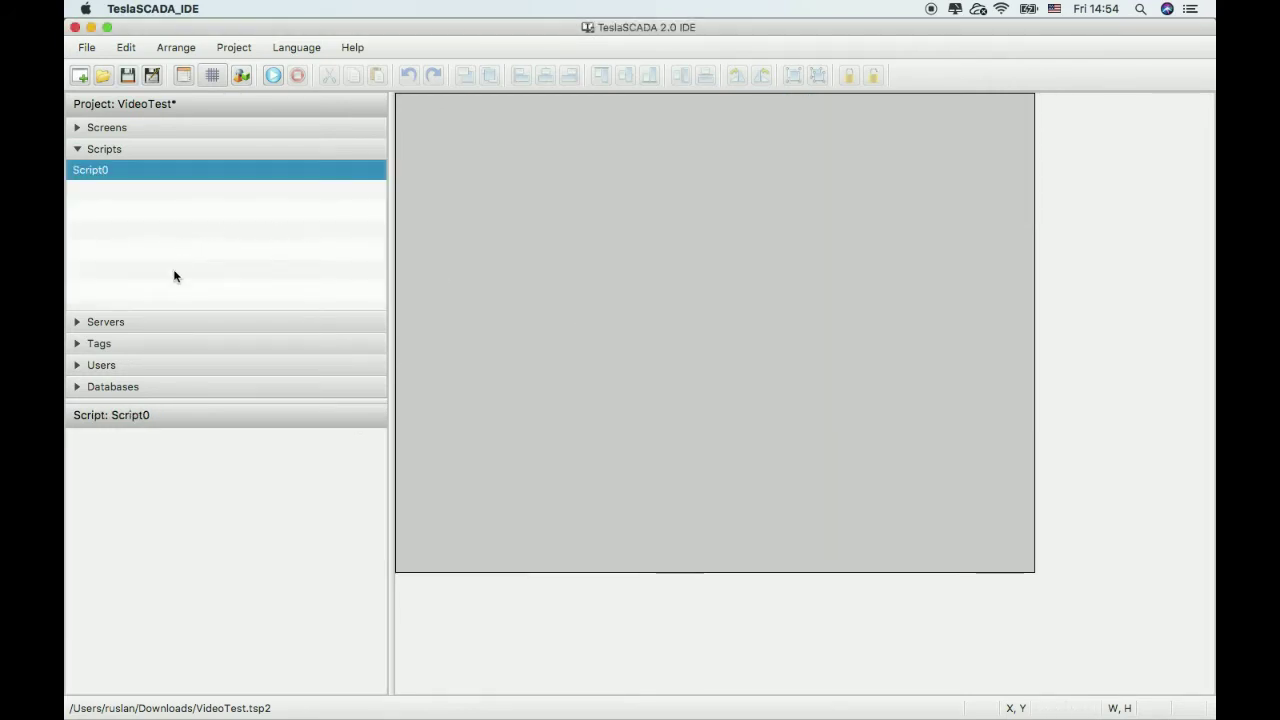
Step: Add an Arithmetic LOG (Logarithm) block to the Script0 canvas
right_click(516, 250)
left_click(527, 253)
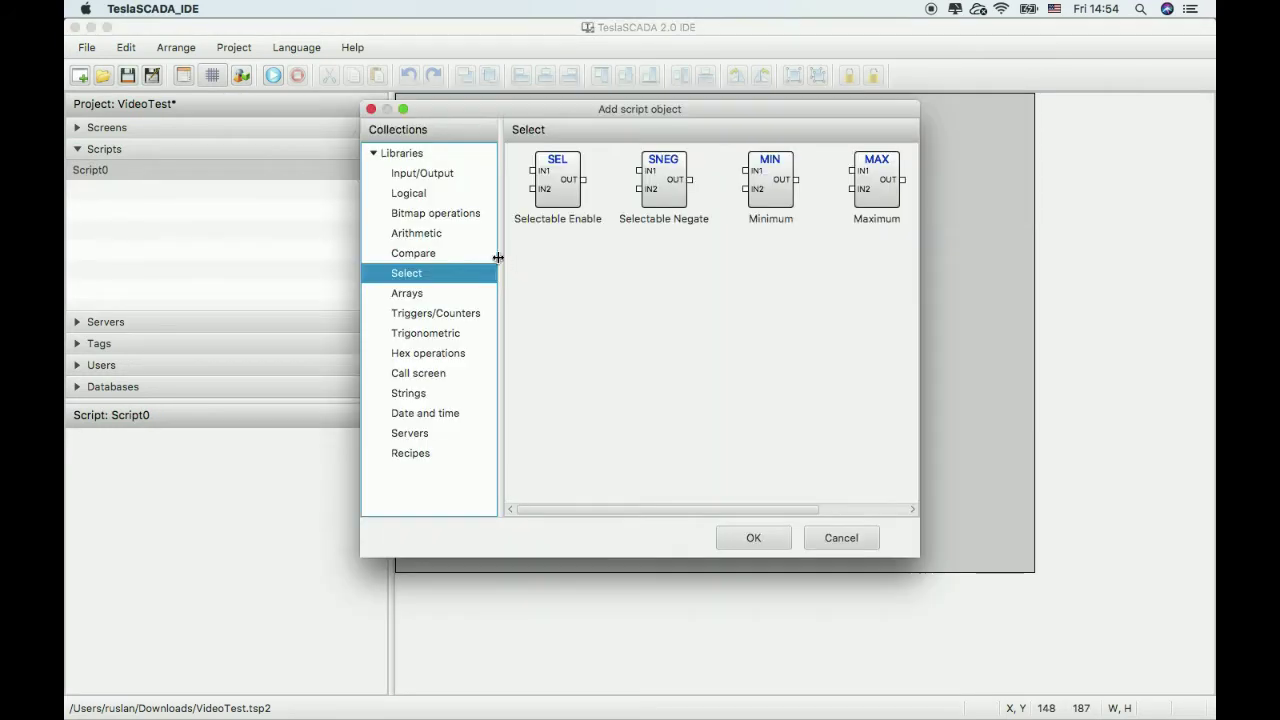
left_click(431, 256)
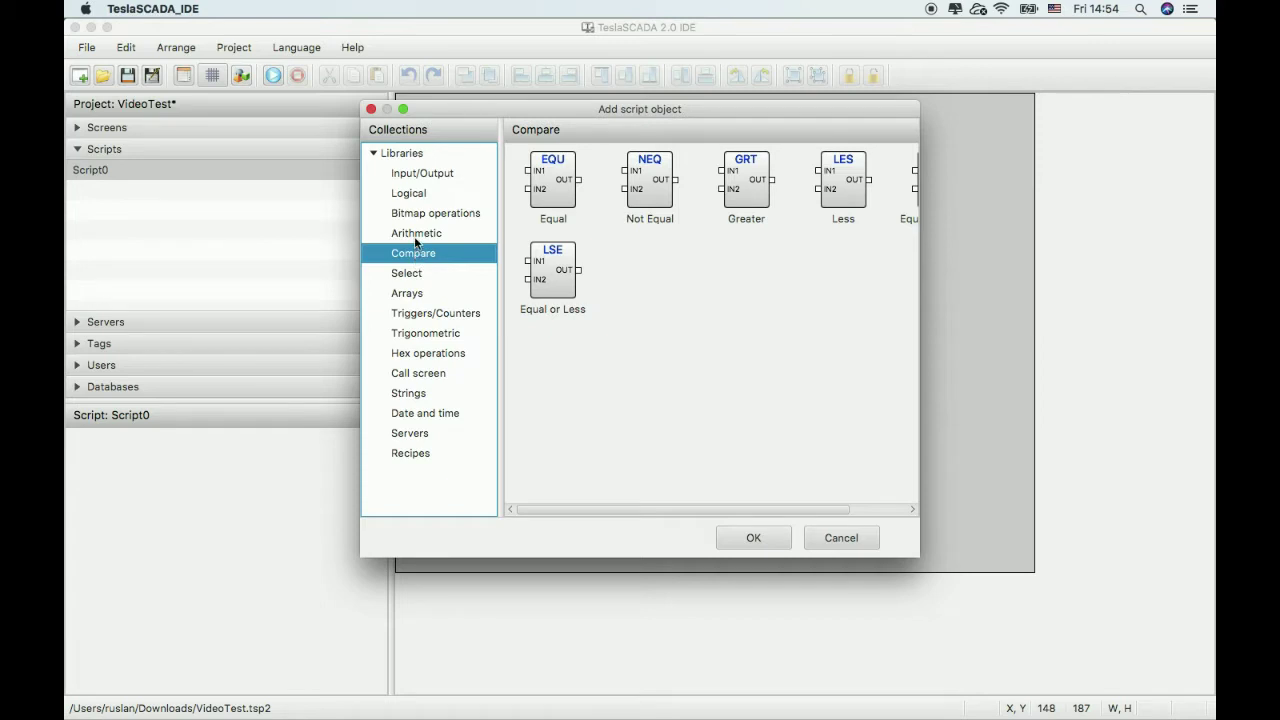
left_click(417, 235)
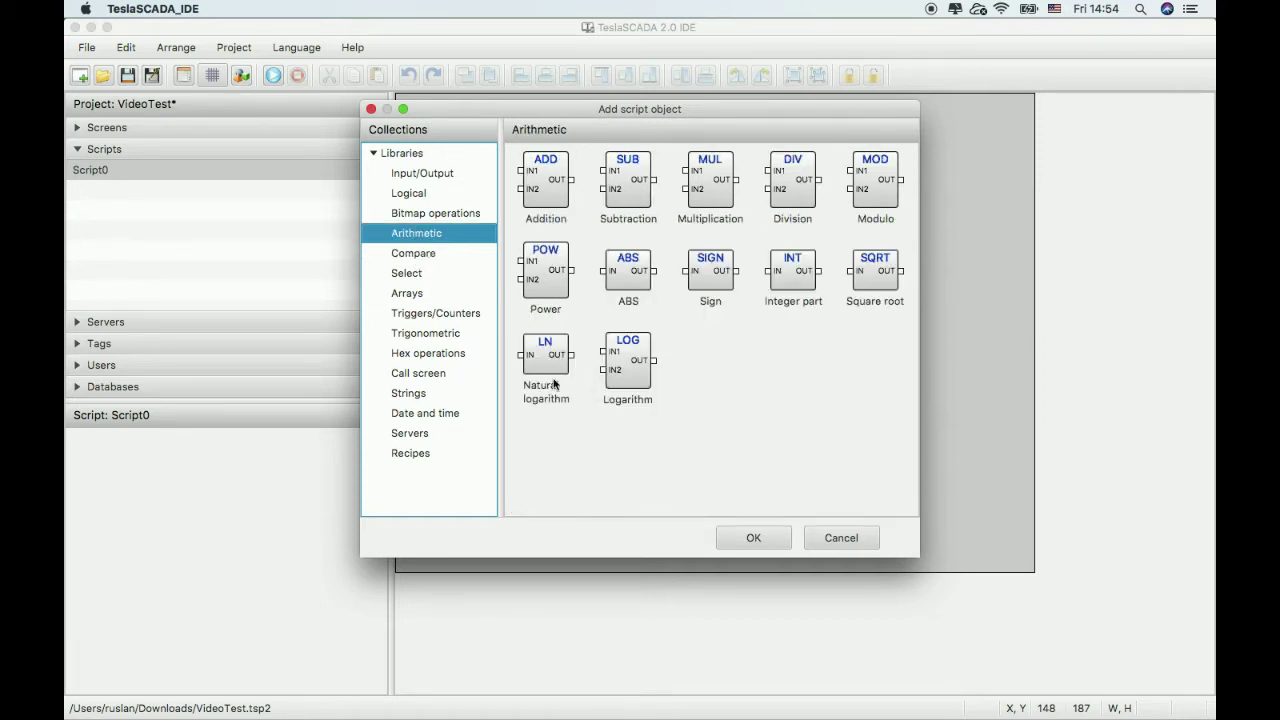
double_click(630, 362)
left_click(566, 221)
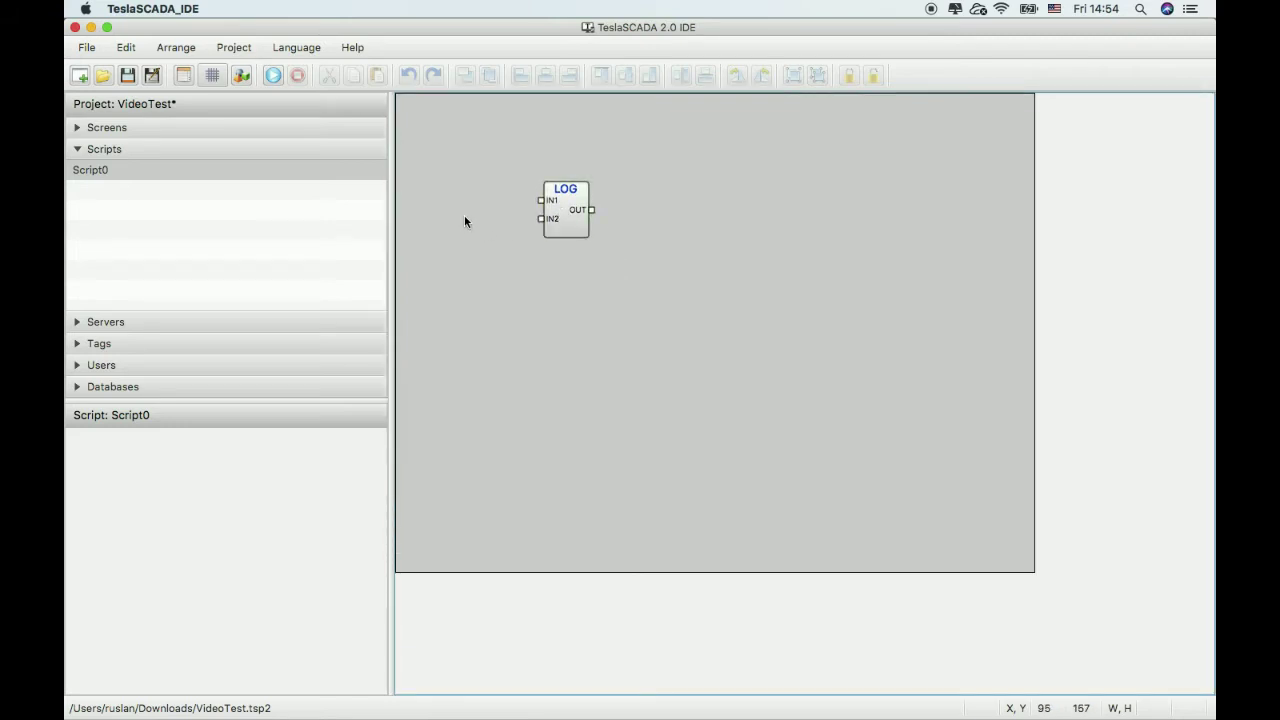
left_click(95, 128)
Step: Create a tag named Base of type Float(32 bit)
left_click(95, 128)
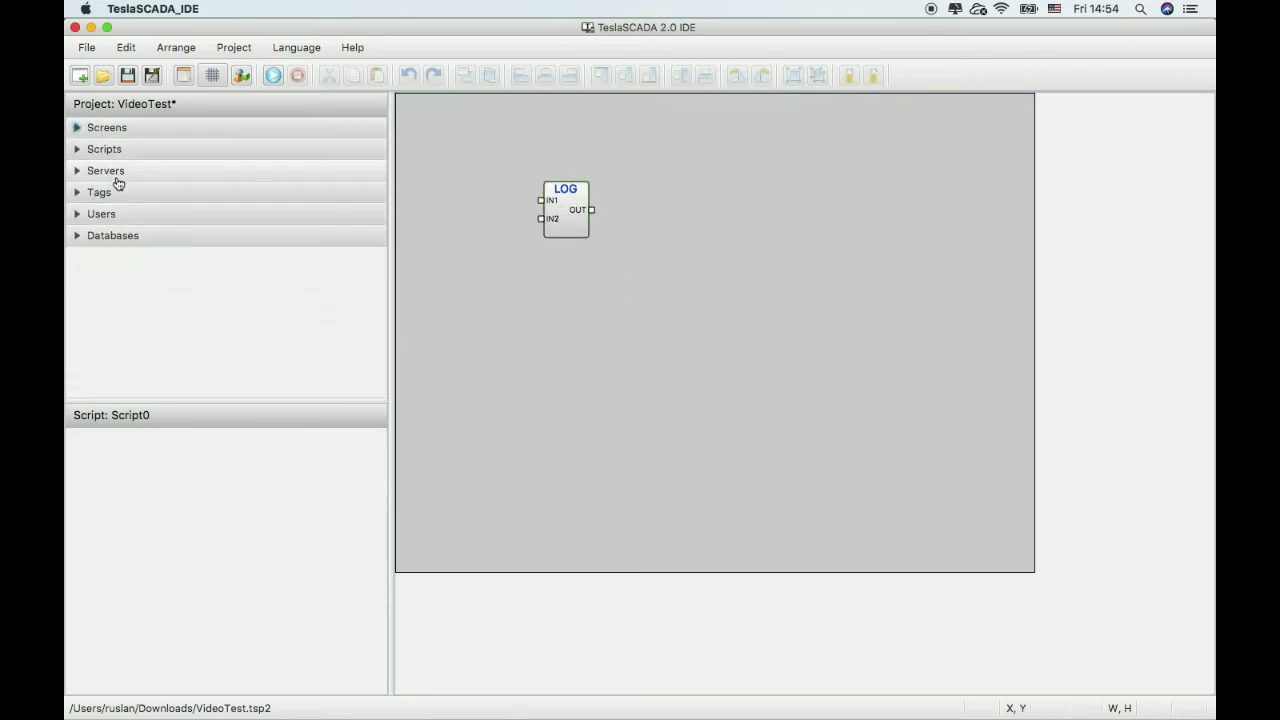
left_click(116, 192)
right_click(154, 335)
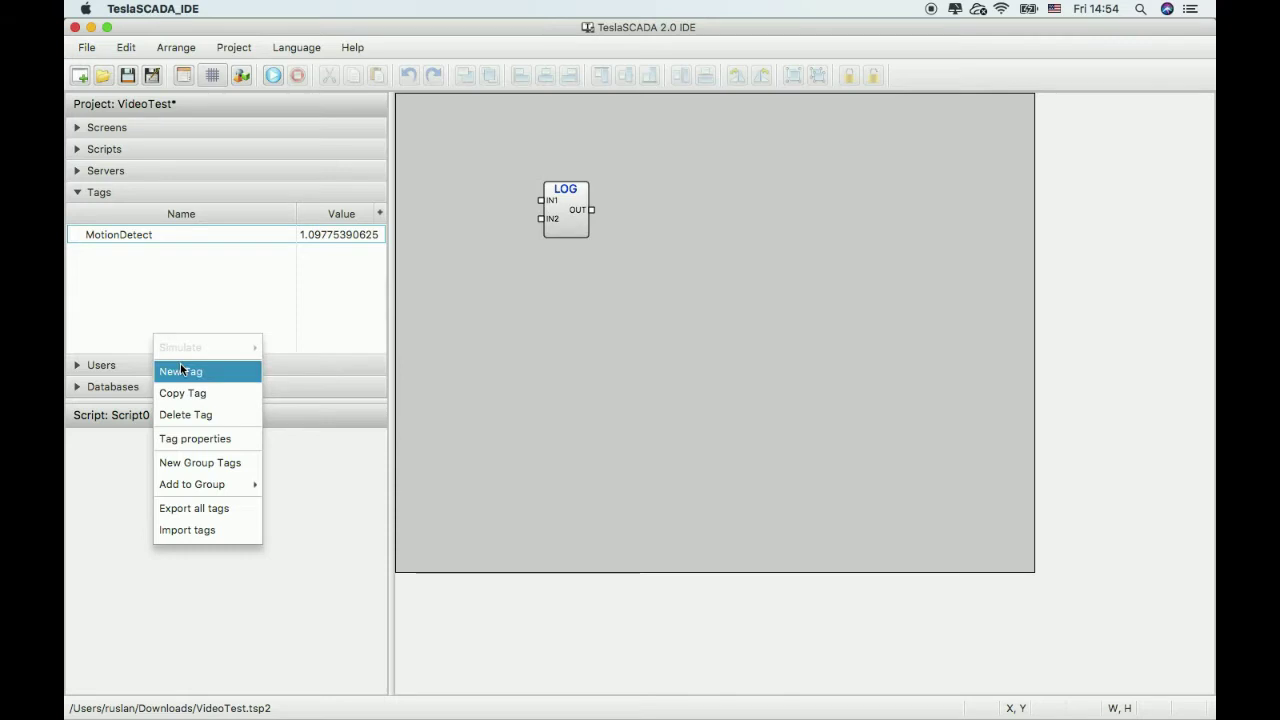
left_click(180, 368)
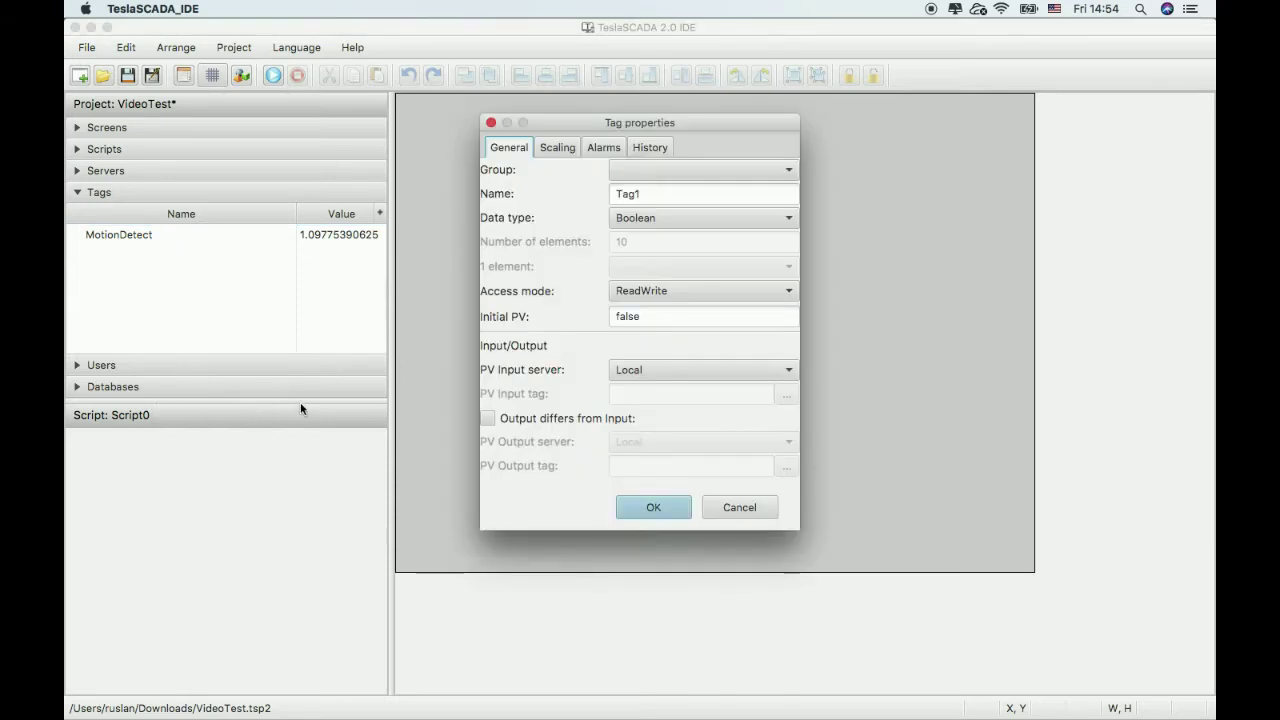
double_click(654, 190)
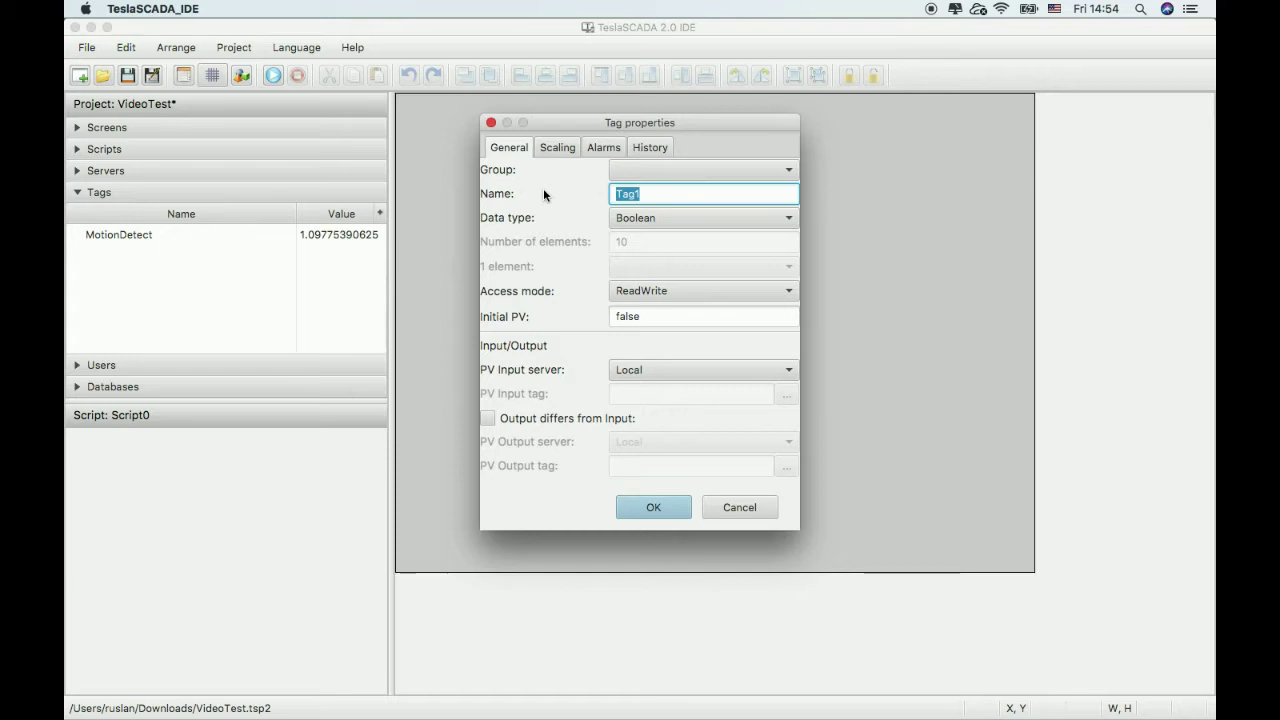
type("Base")
left_click(621, 222)
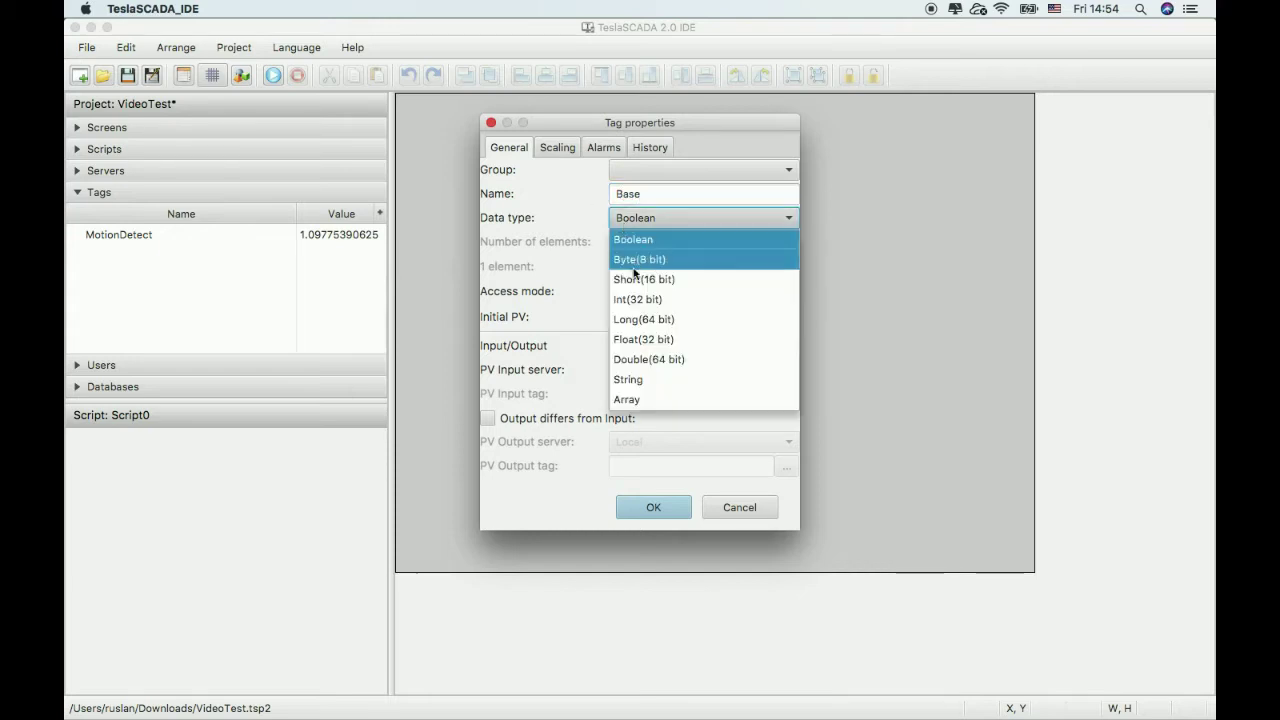
left_click(640, 337)
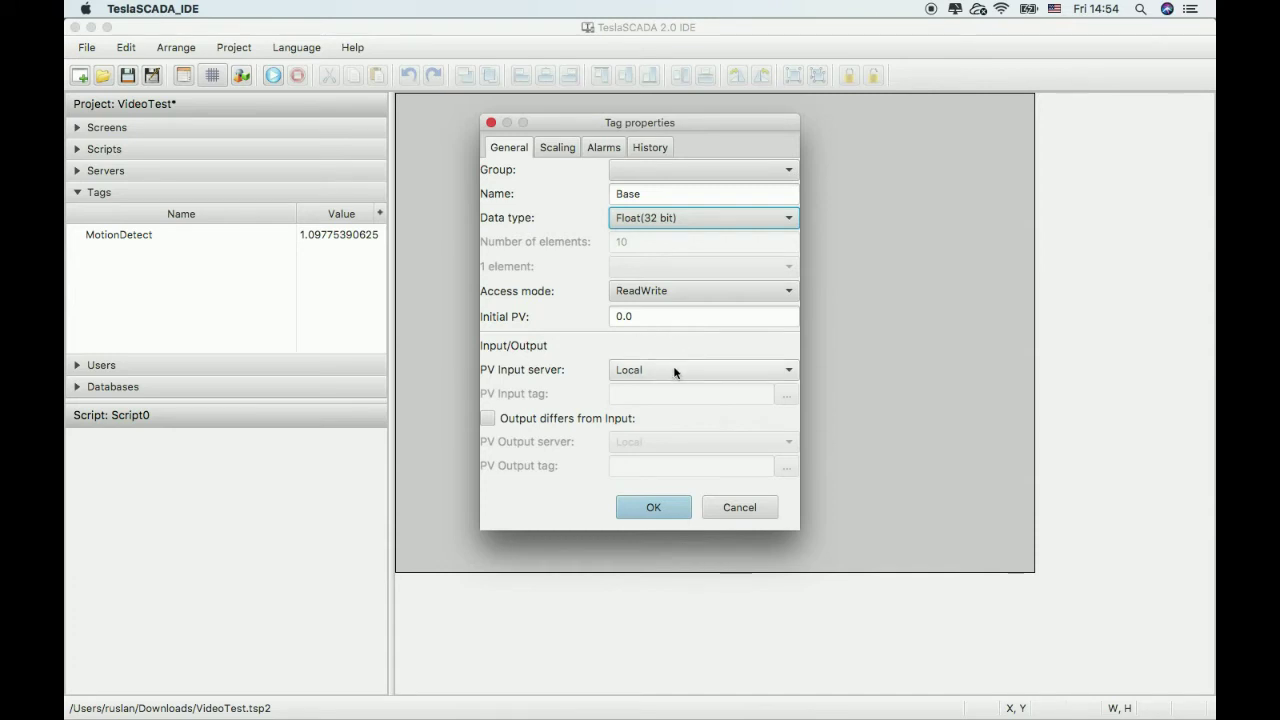
left_click(653, 508)
Step: Create a tag named Value of type Float(32 bit)
right_click(146, 280)
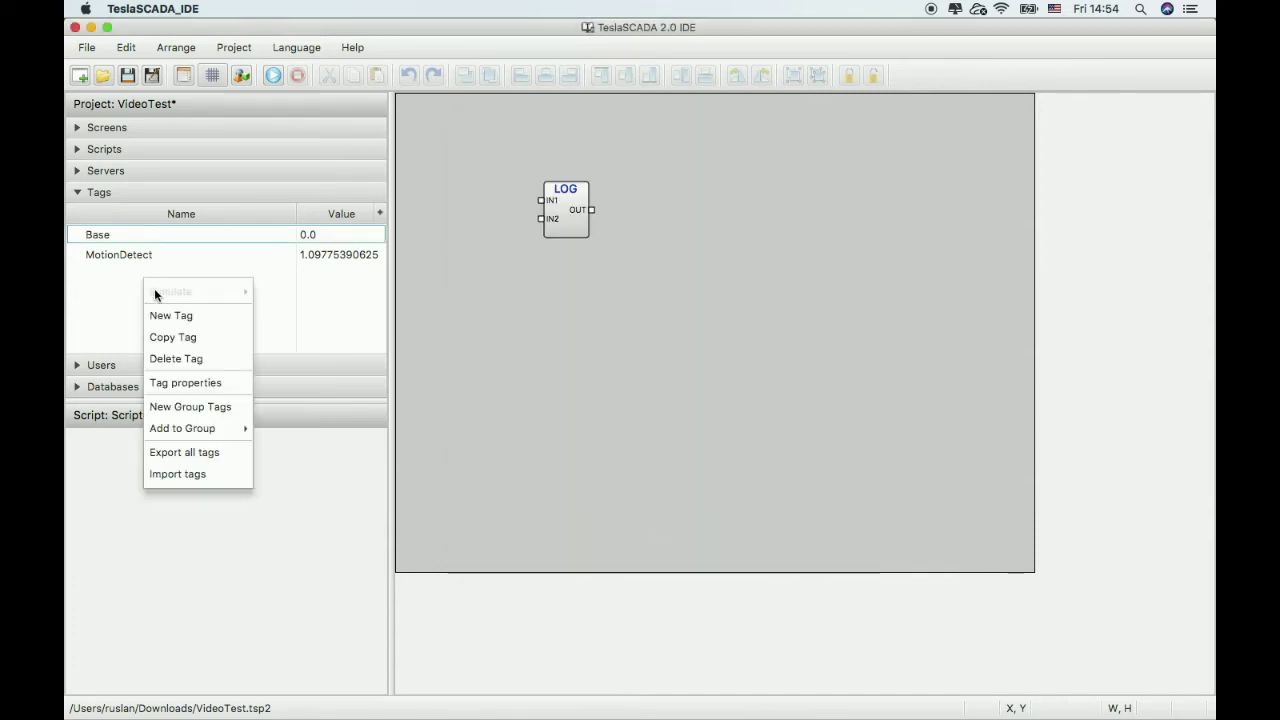
left_click(163, 315)
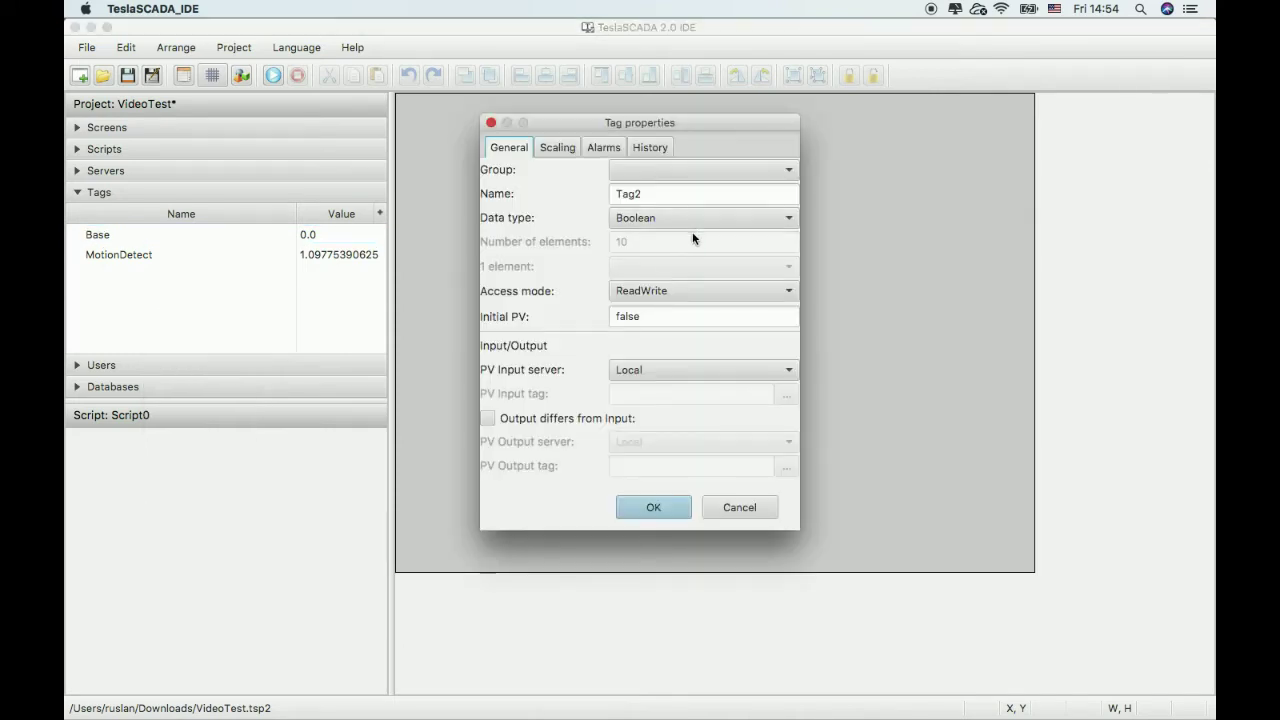
double_click(654, 194)
type("Value")
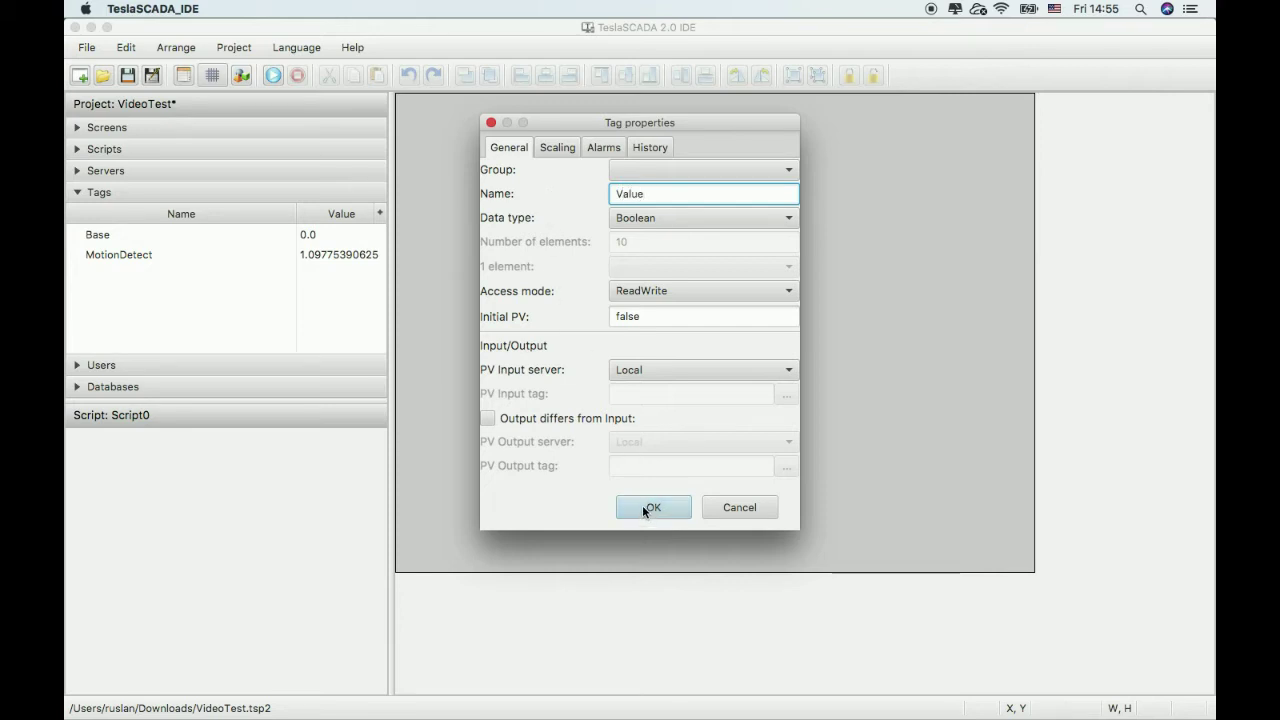
left_click(666, 218)
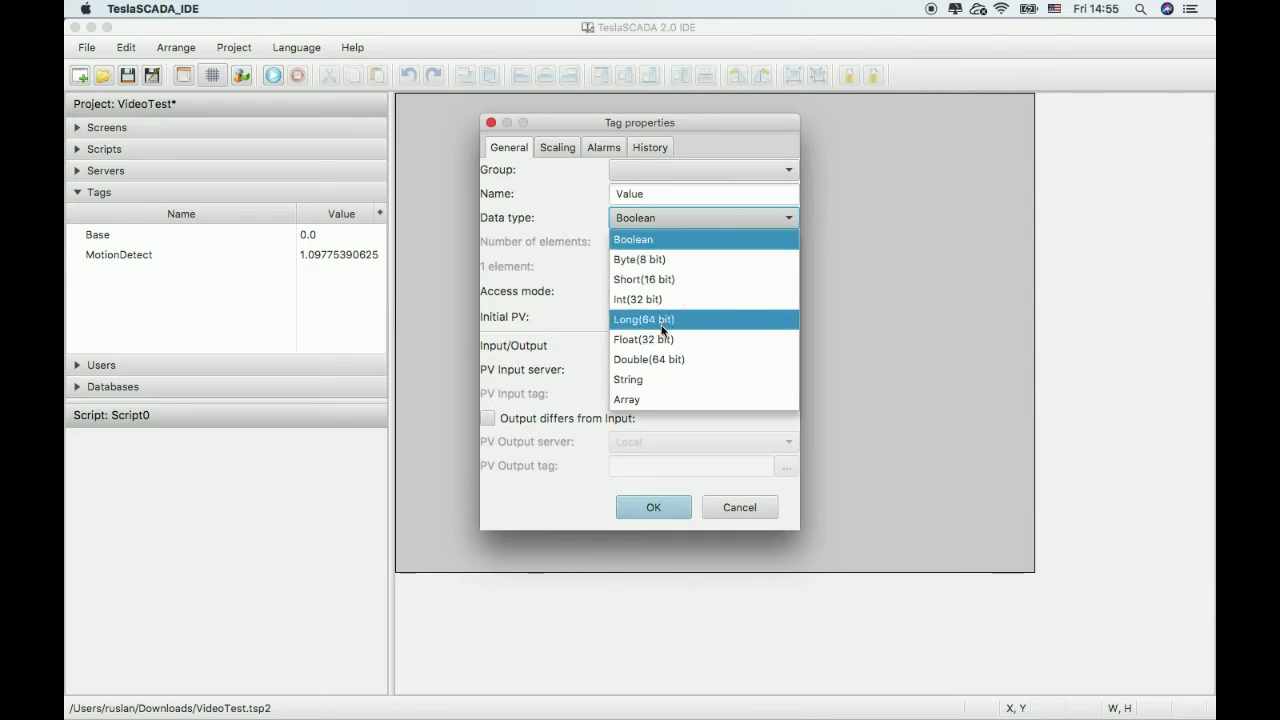
left_click(662, 340)
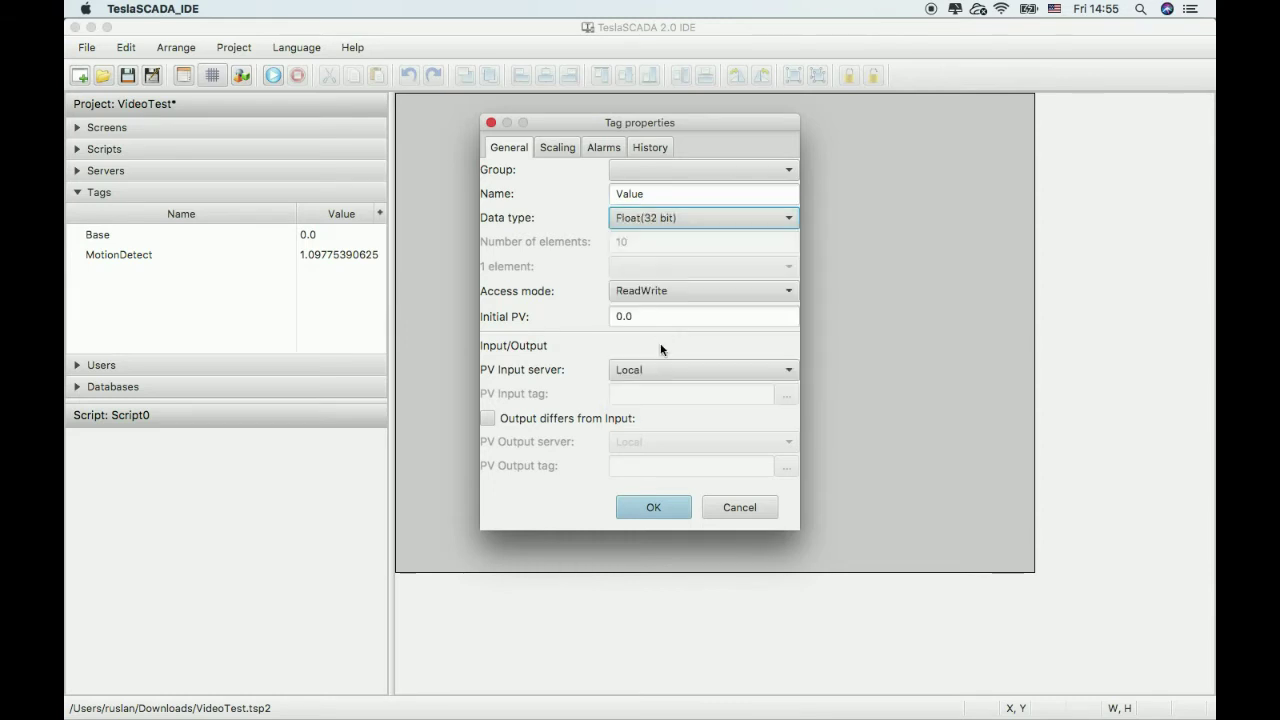
left_click(653, 508)
Step: Create a third tag named Logarithm
right_click(187, 313)
left_click(213, 344)
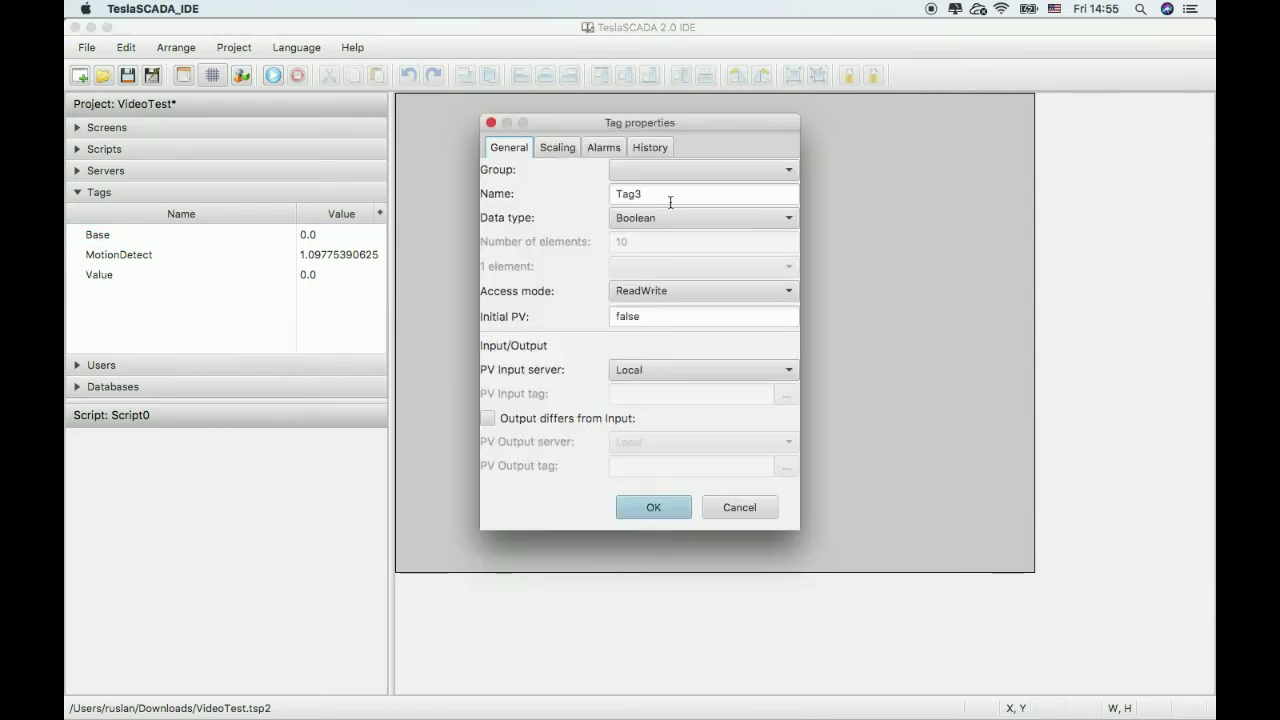
left_click_drag(656, 193, 459, 191)
type("Log")
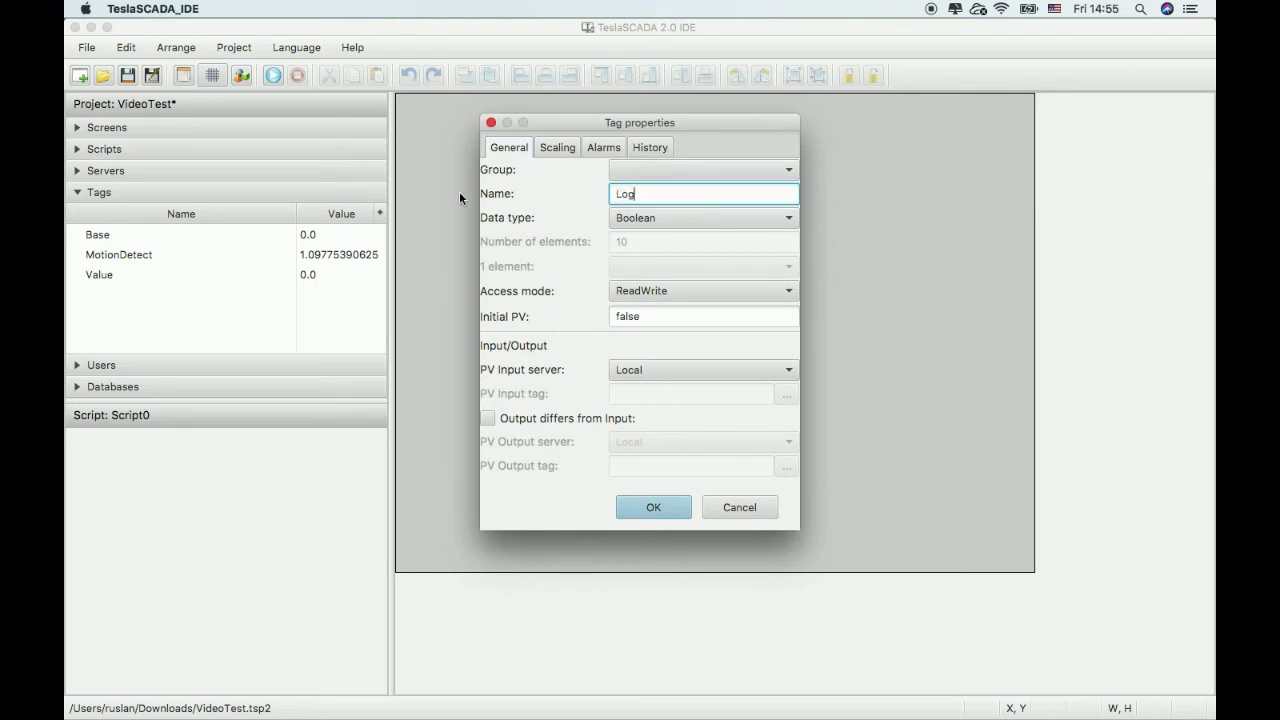
type("arithm")
left_click(646, 505)
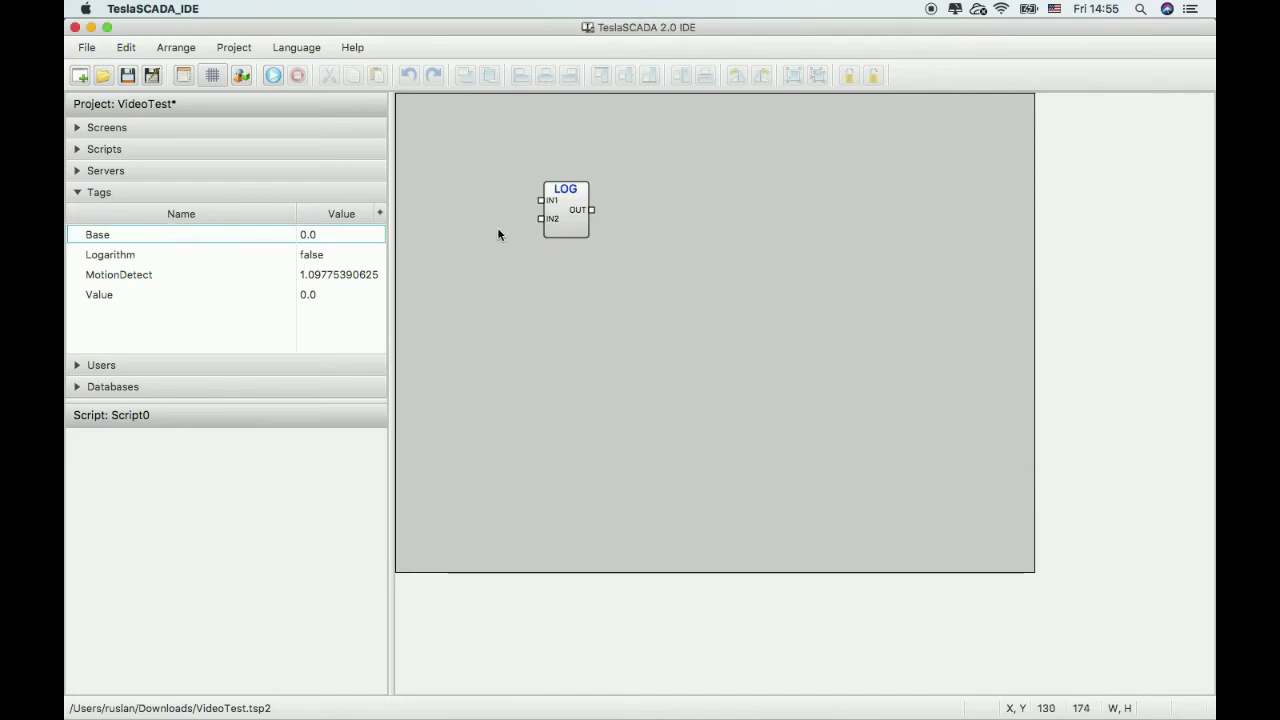
Step: Change the Logarithm tag's data type to Float(32 bit)
double_click(314, 256)
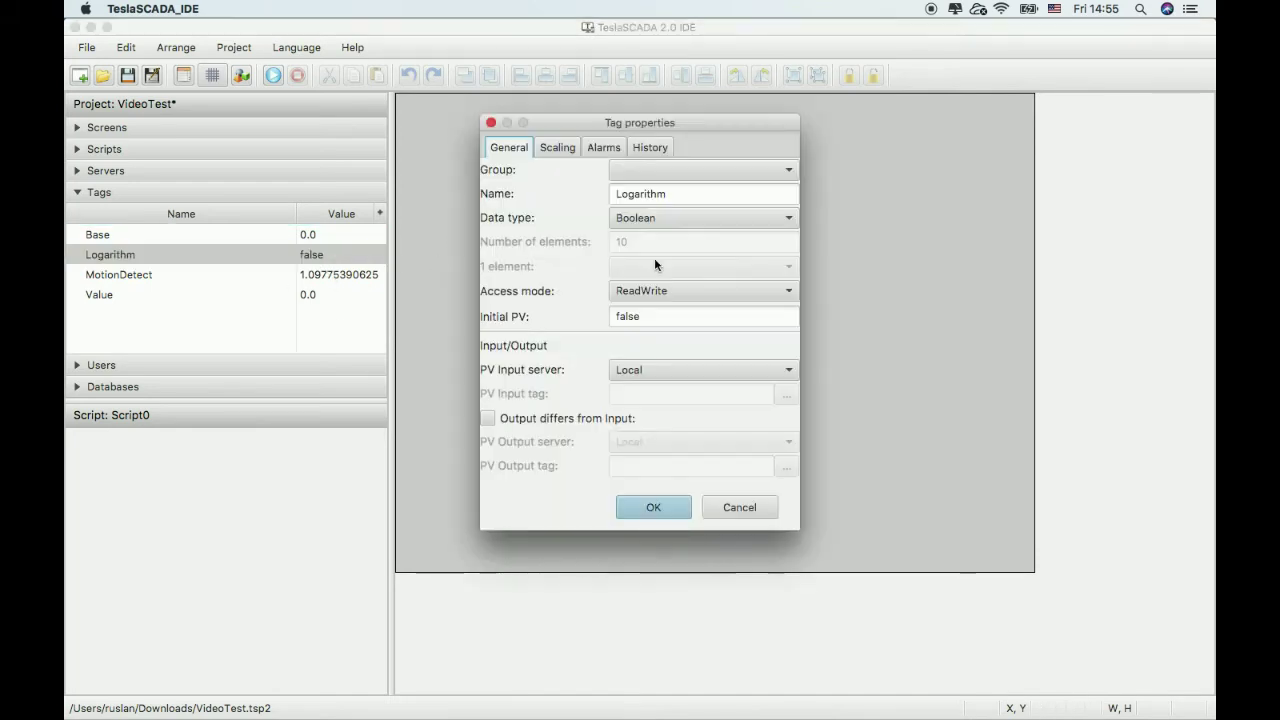
left_click(709, 219)
left_click(666, 344)
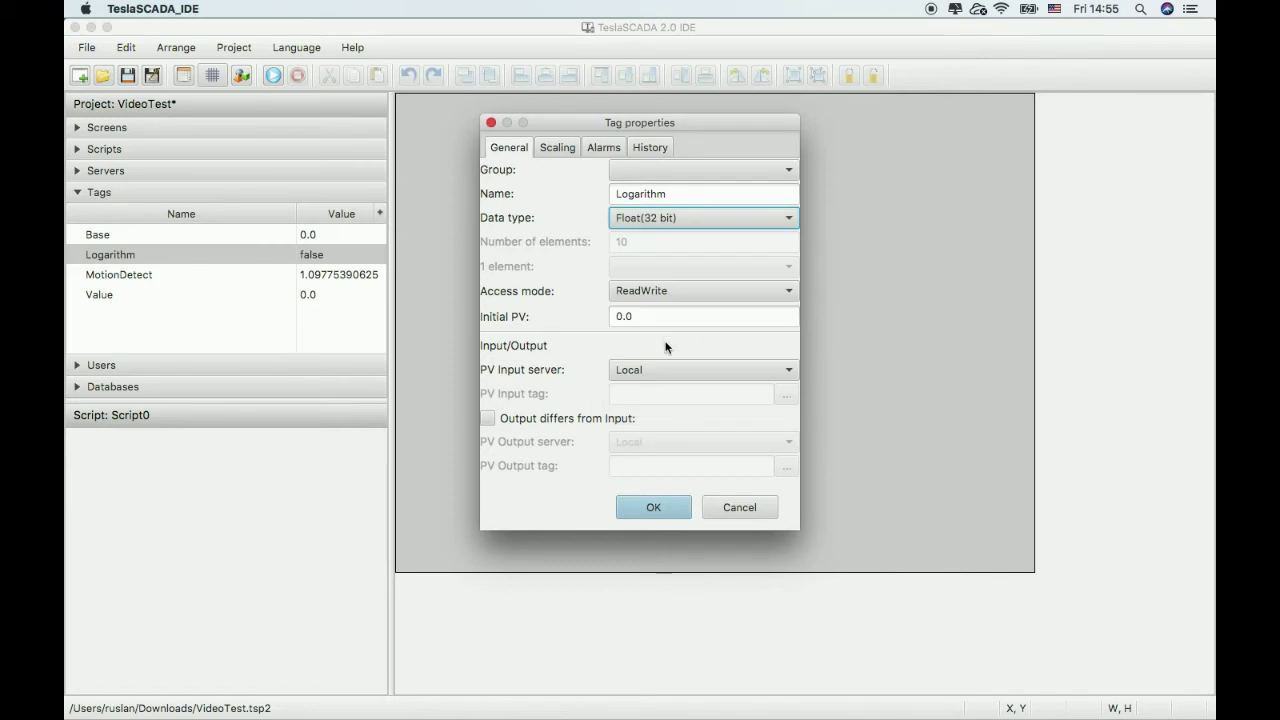
left_click(653, 507)
right_click(463, 268)
Step: Place an input tag object bound to Base left of the LOG block
left_click(472, 277)
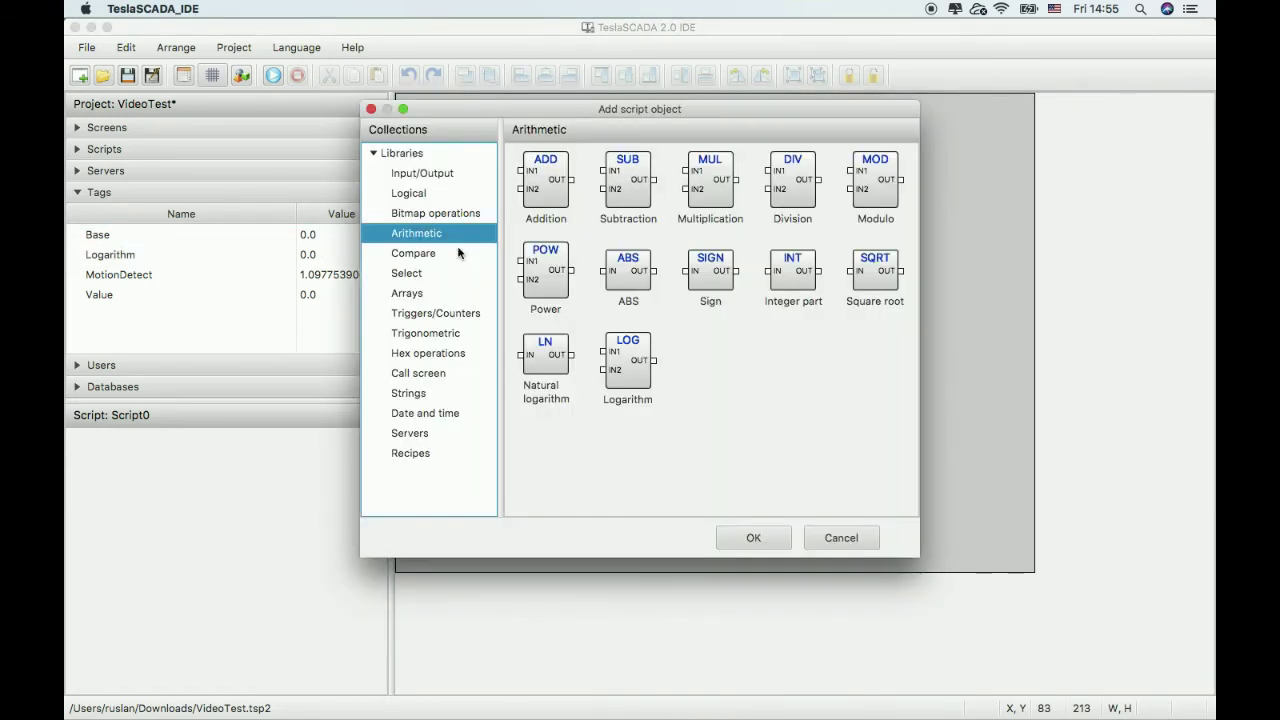
left_click(426, 174)
double_click(541, 162)
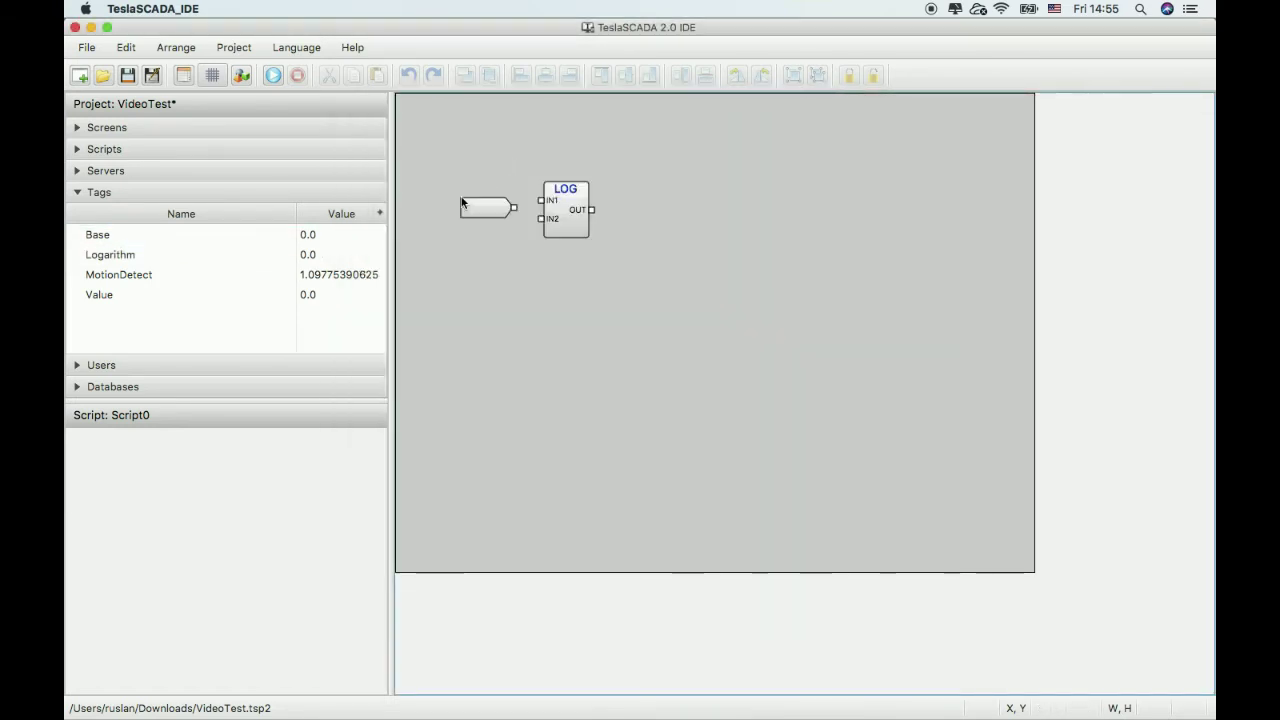
left_click(472, 223)
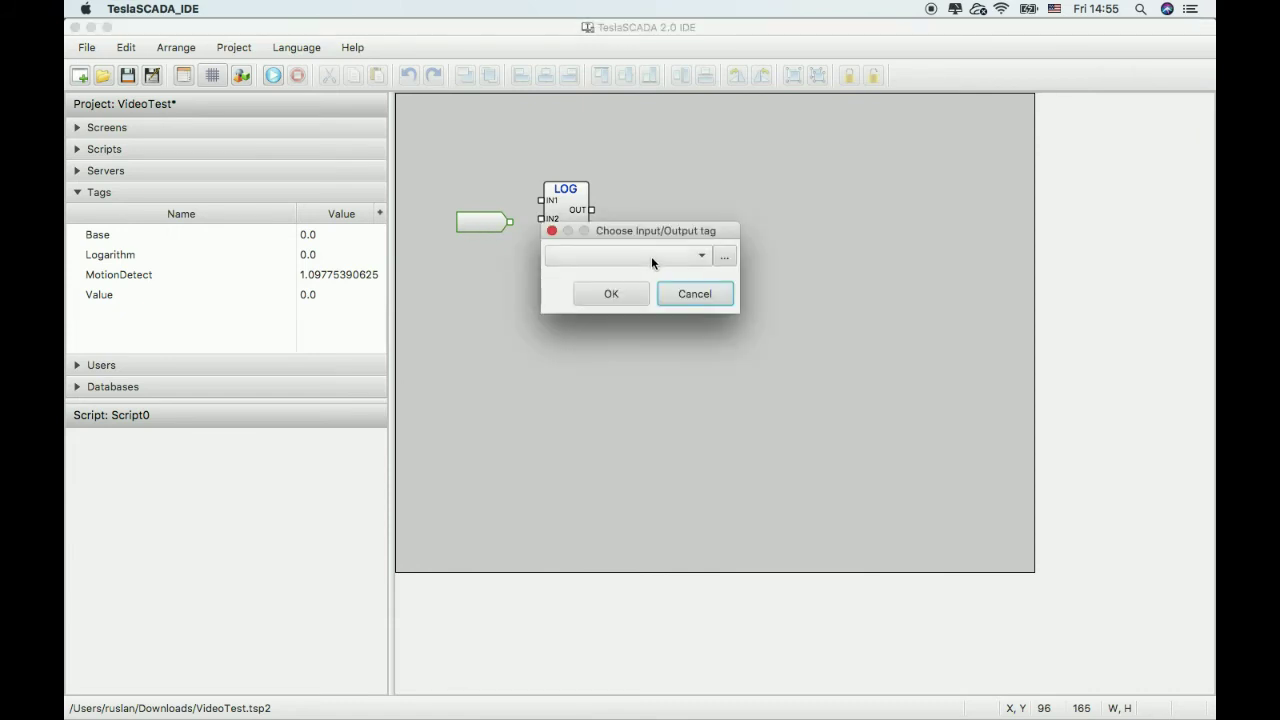
left_click(651, 256)
left_click(615, 280)
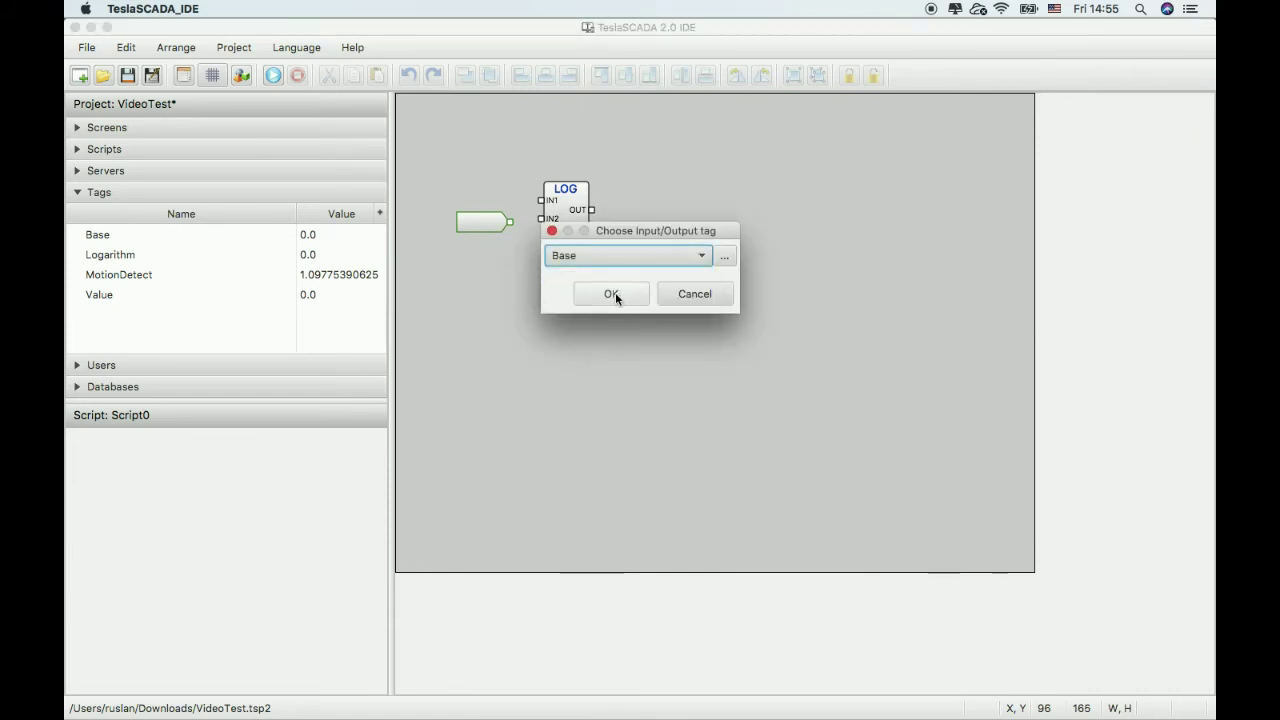
left_click(612, 294)
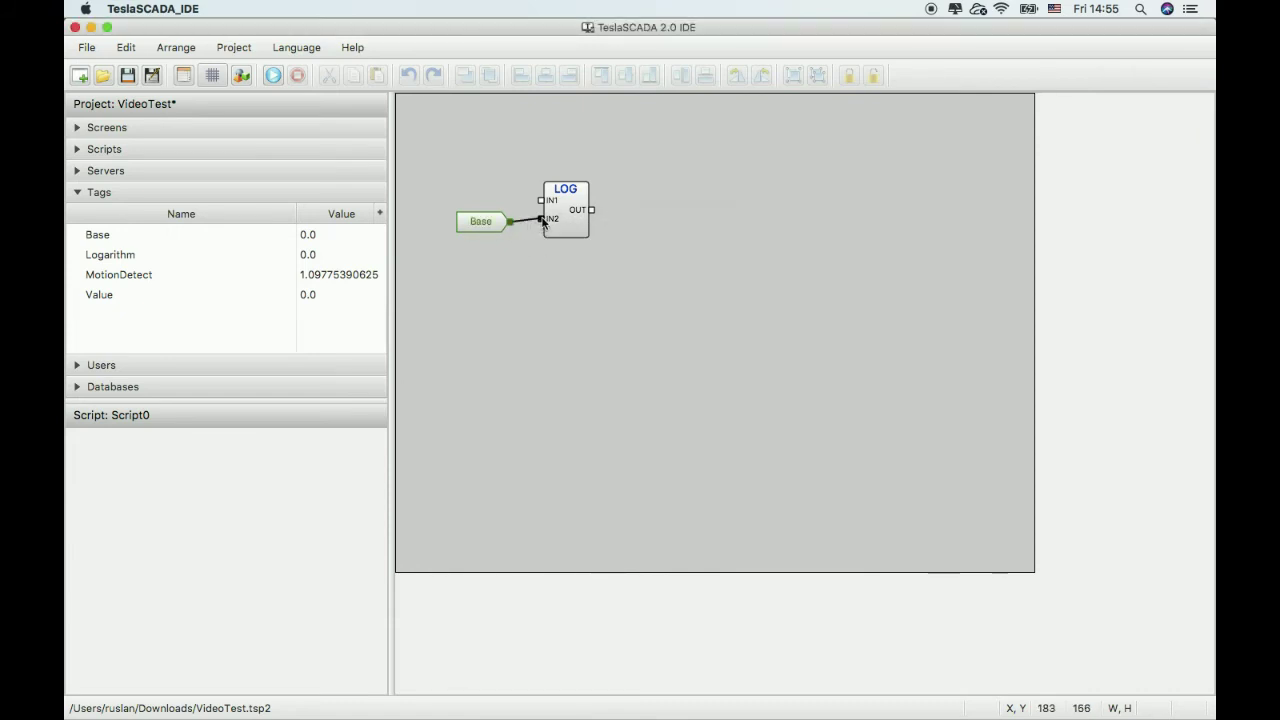
Step: Add a second input object bound to Value and wire it to LOG's IN1
right_click(482, 185)
left_click(495, 193)
double_click(538, 168)
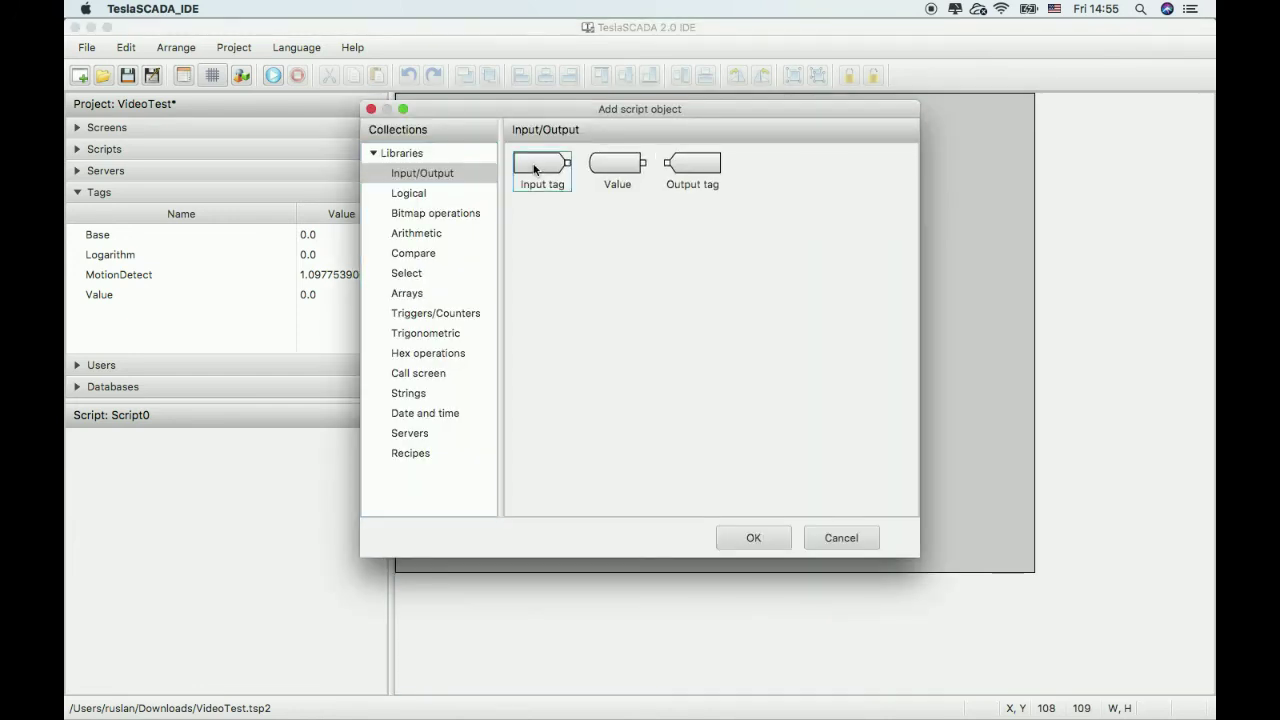
left_click(455, 181)
double_click(484, 190)
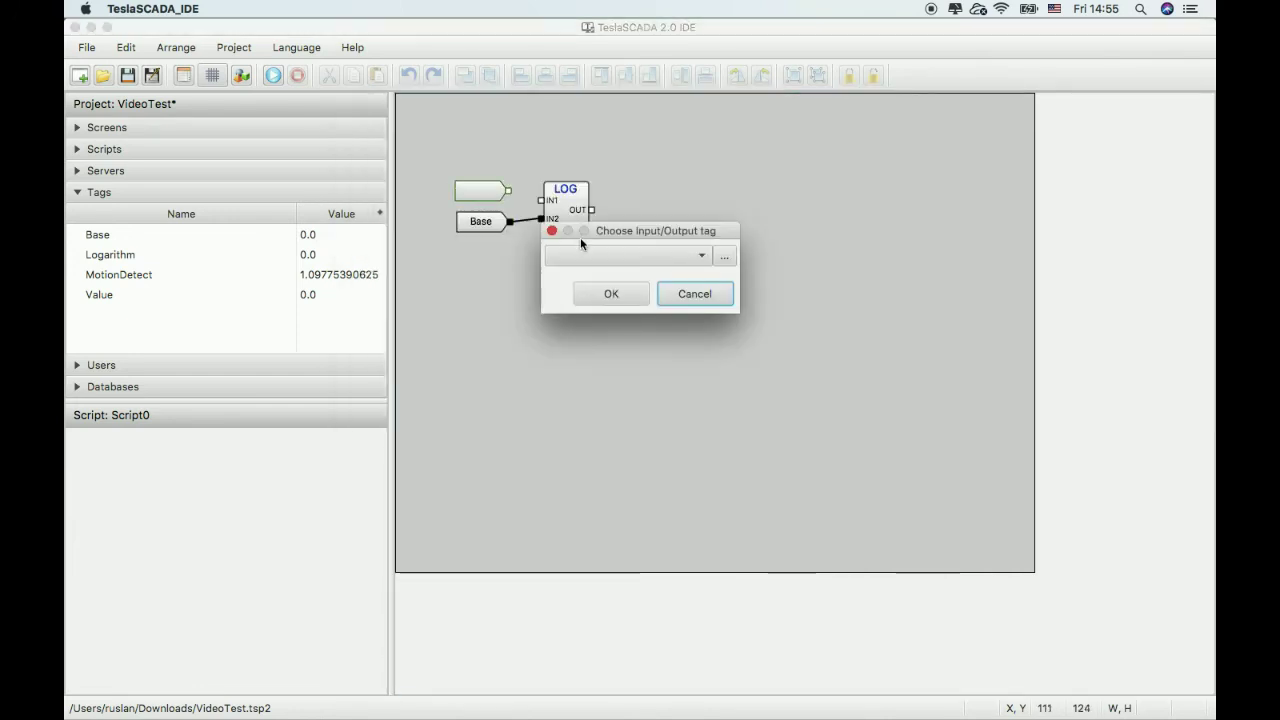
left_click(580, 256)
left_click(578, 335)
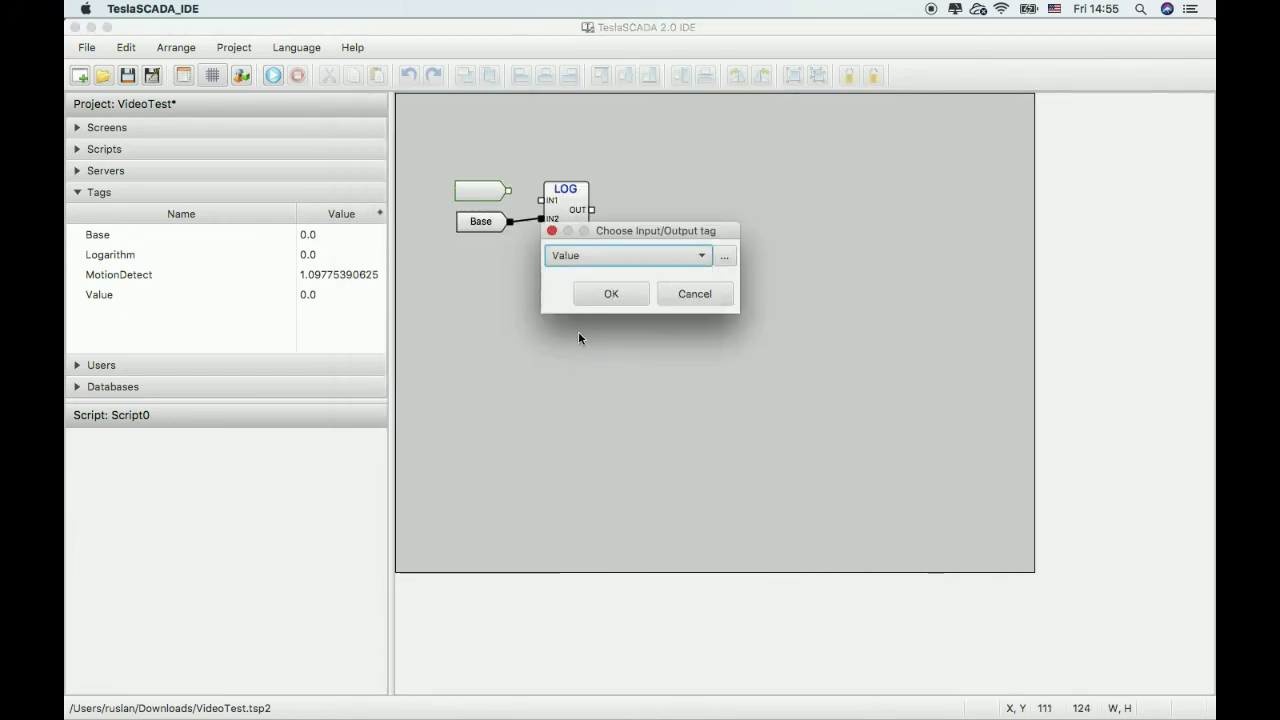
left_click(615, 293)
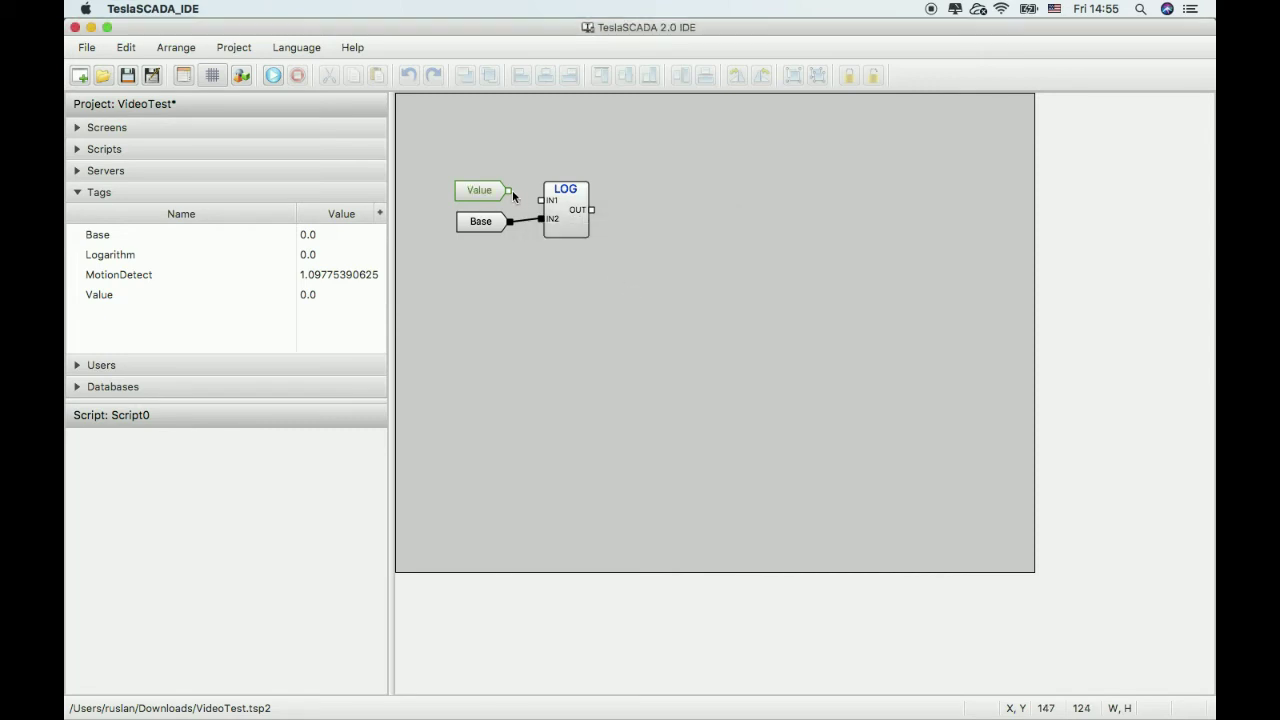
left_click(543, 203)
Step: Add an output object bound to Logarithm, wire LOG's output to it, and run the project
right_click(681, 211)
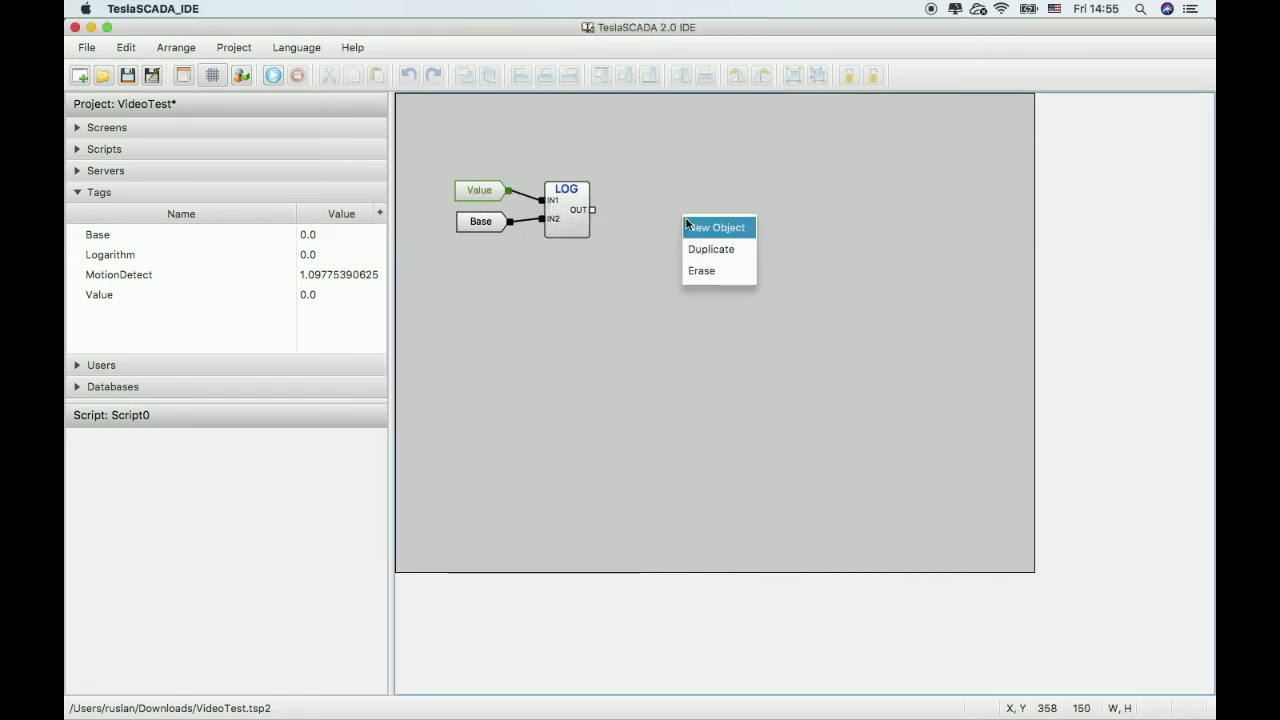
left_click(705, 225)
double_click(682, 162)
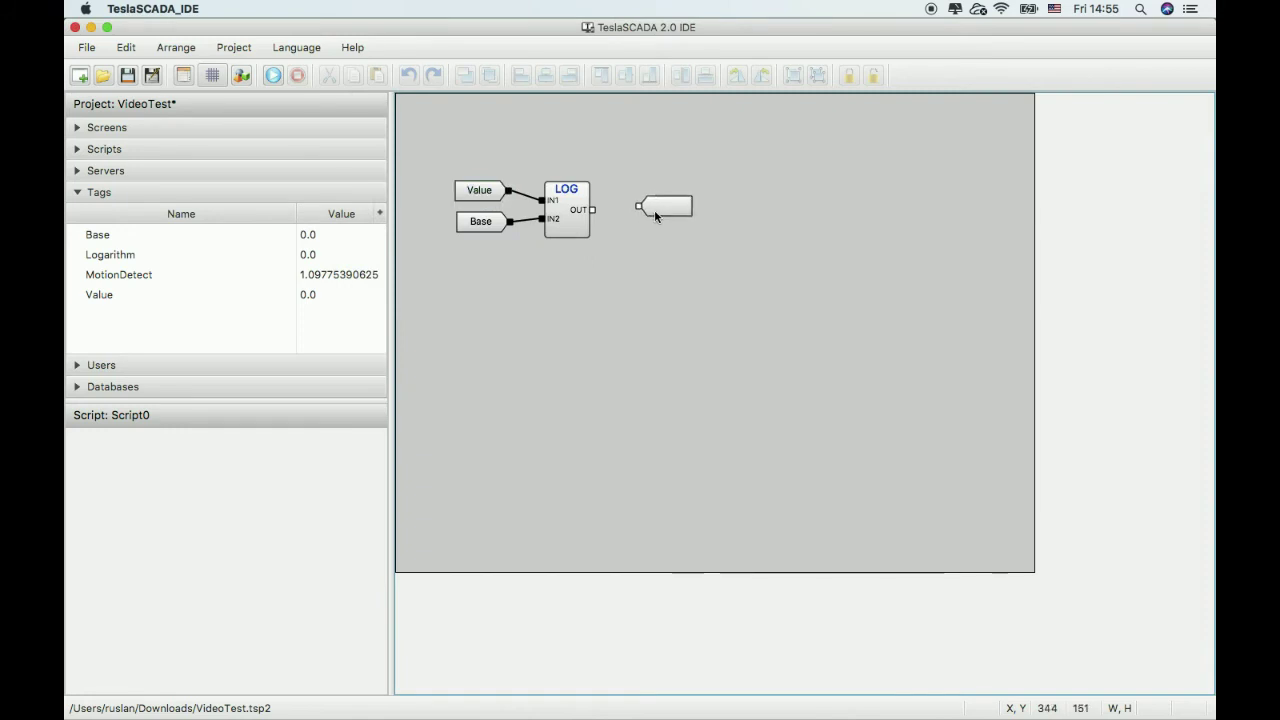
left_click(640, 206)
left_click(671, 256)
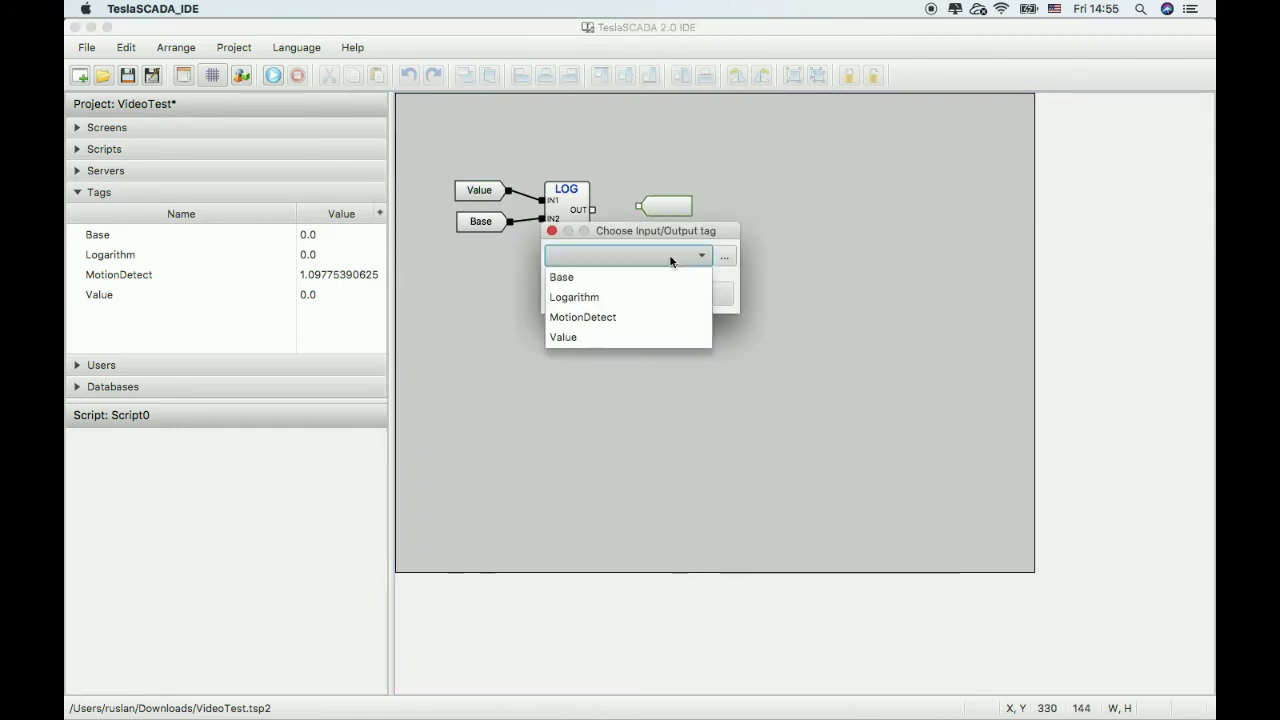
left_click(631, 297)
left_click(631, 298)
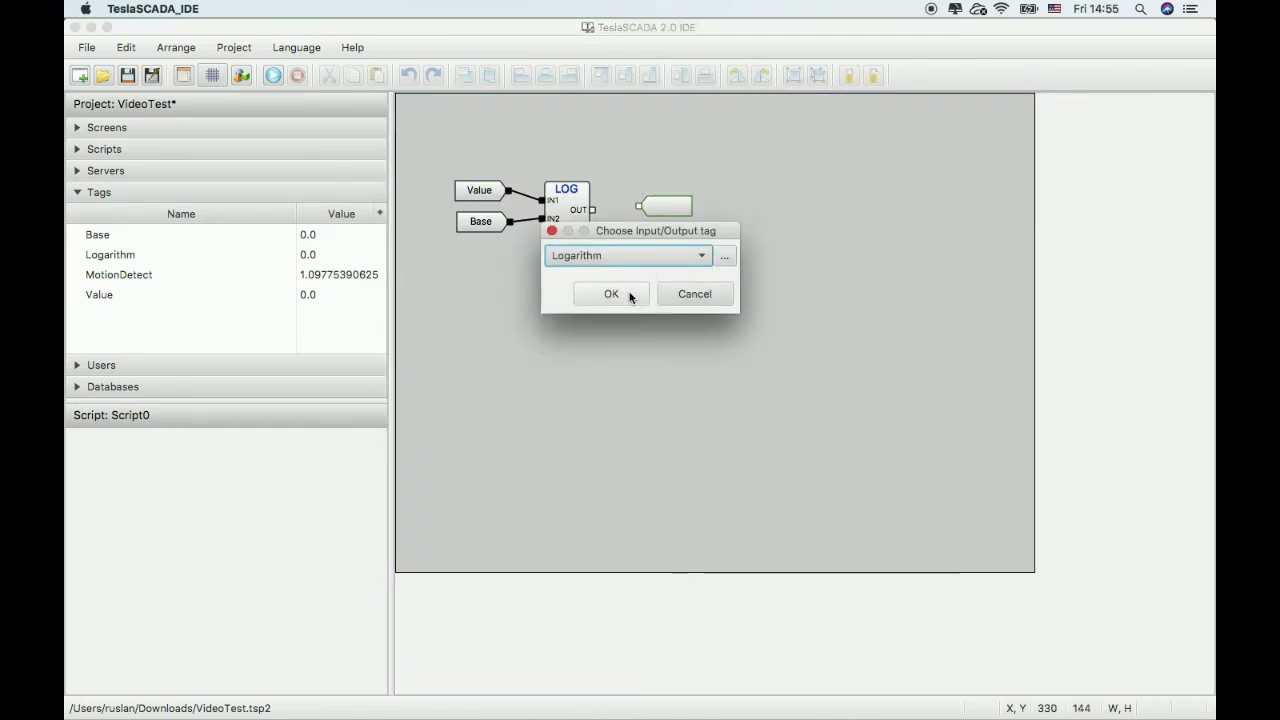
left_click(595, 212)
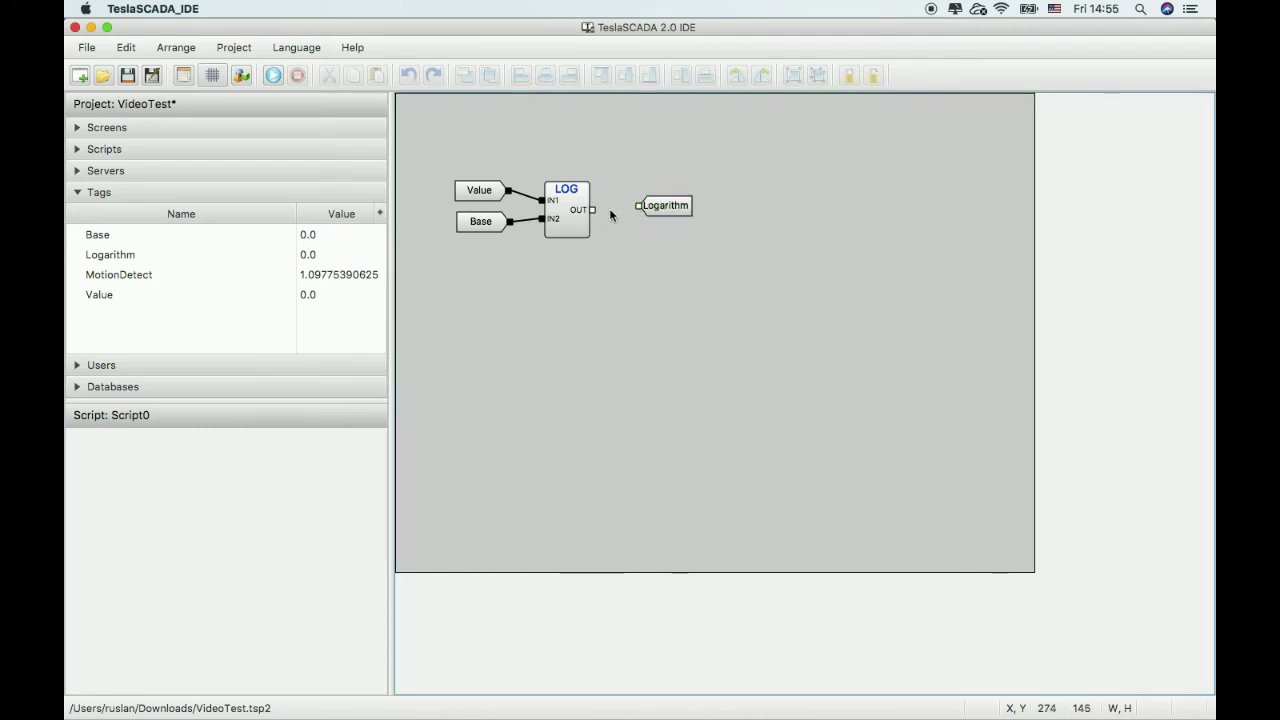
left_click(638, 206)
left_click(272, 77)
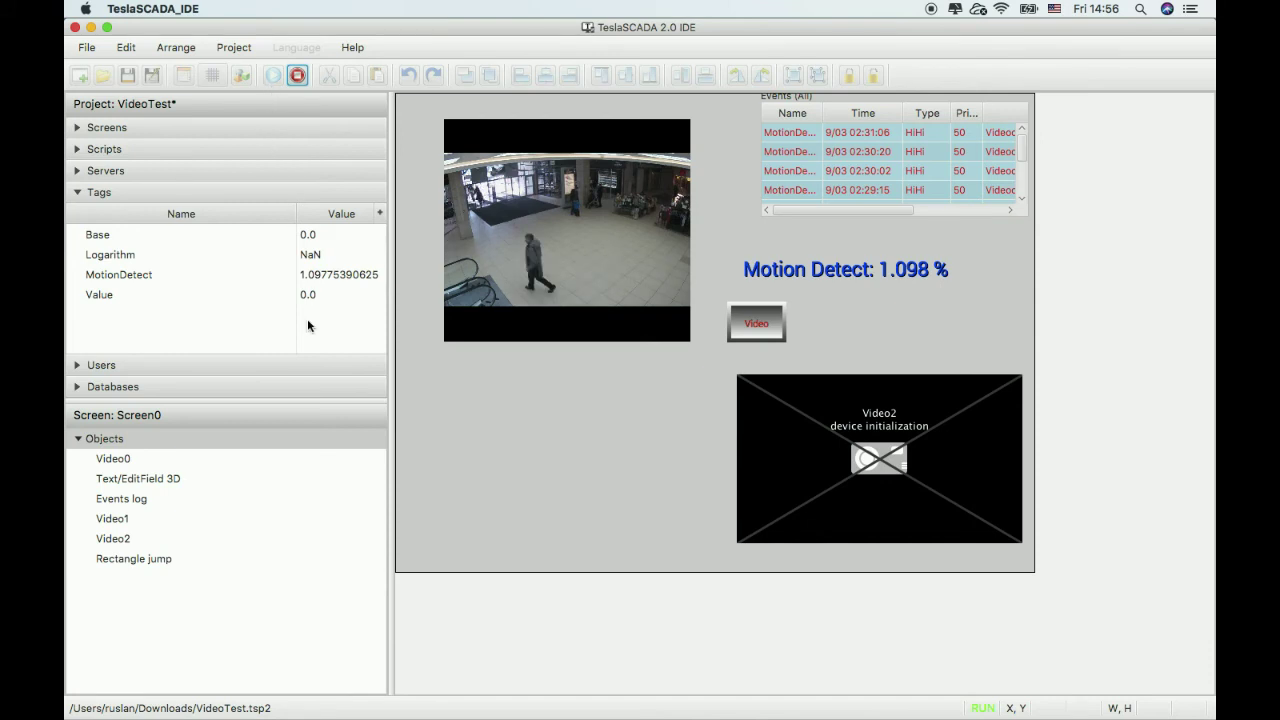
Step: Dismiss the motion detection alert and set the Base tag to 2
left_click(771, 302)
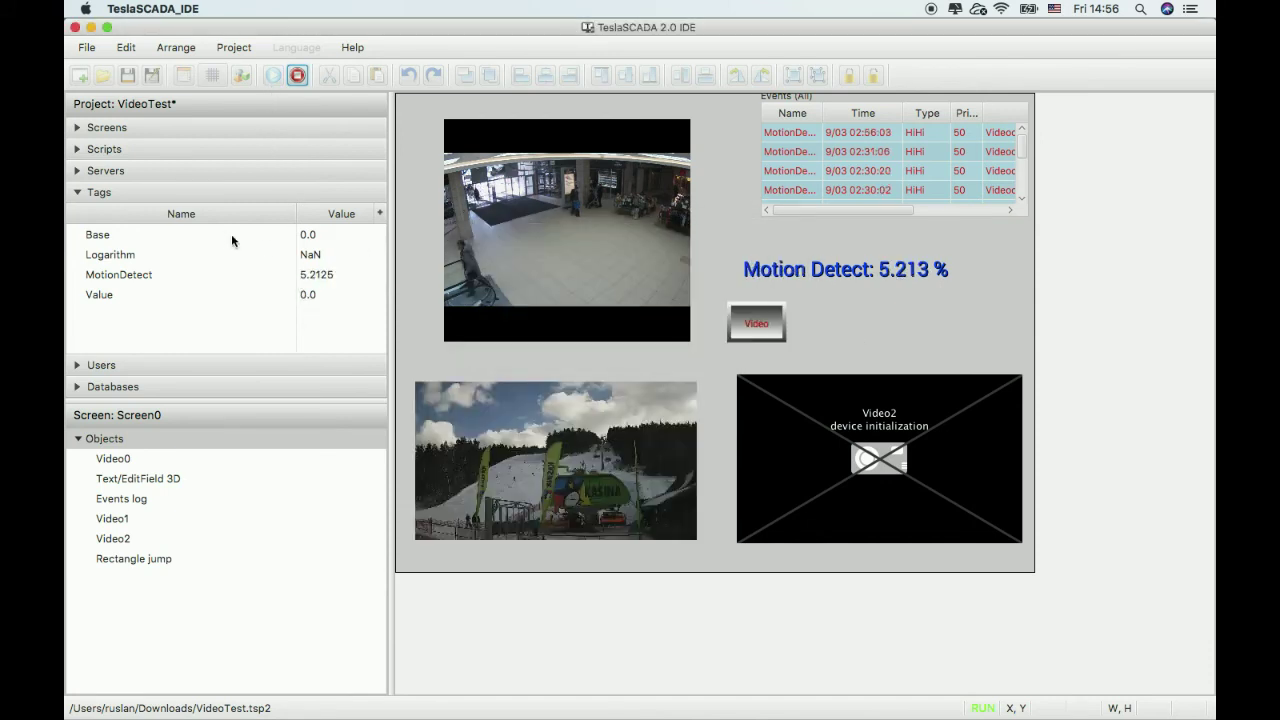
left_click(295, 238)
double_click(312, 238)
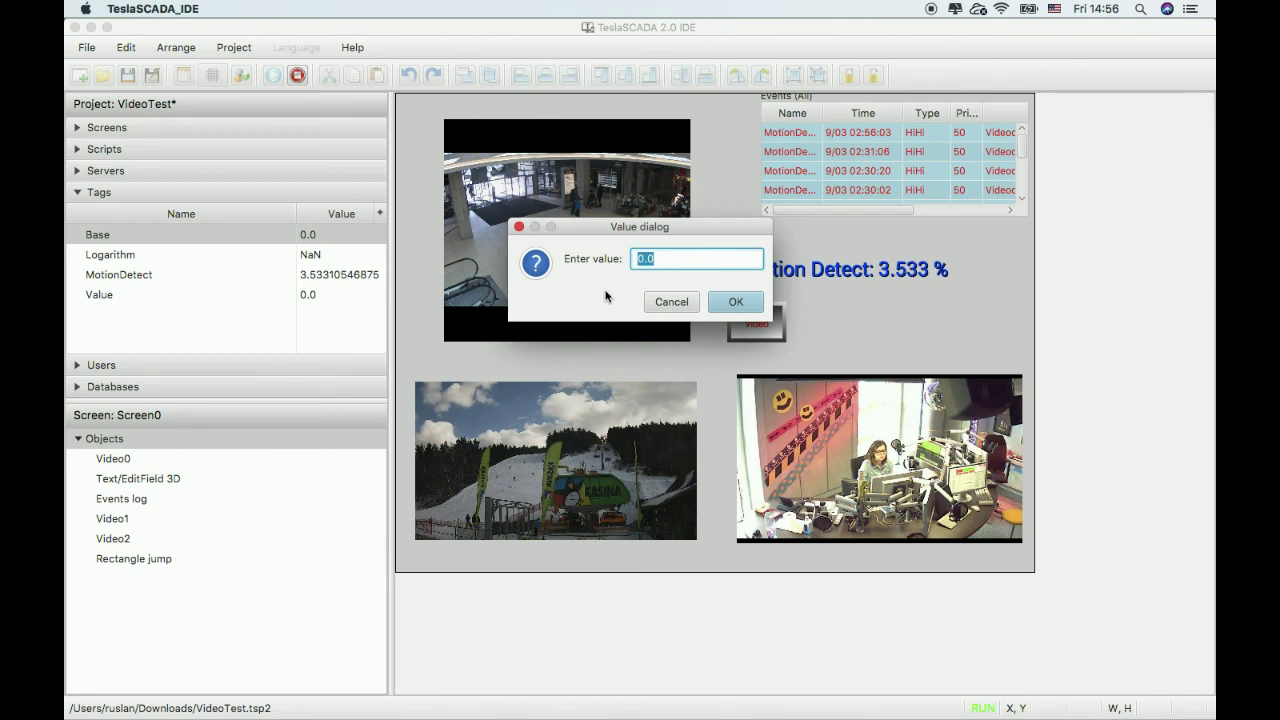
type("2")
left_click(738, 304)
Step: Set the Value tag to 0, then 4, then 8, so Logarithm reads 3.0
left_click(300, 289)
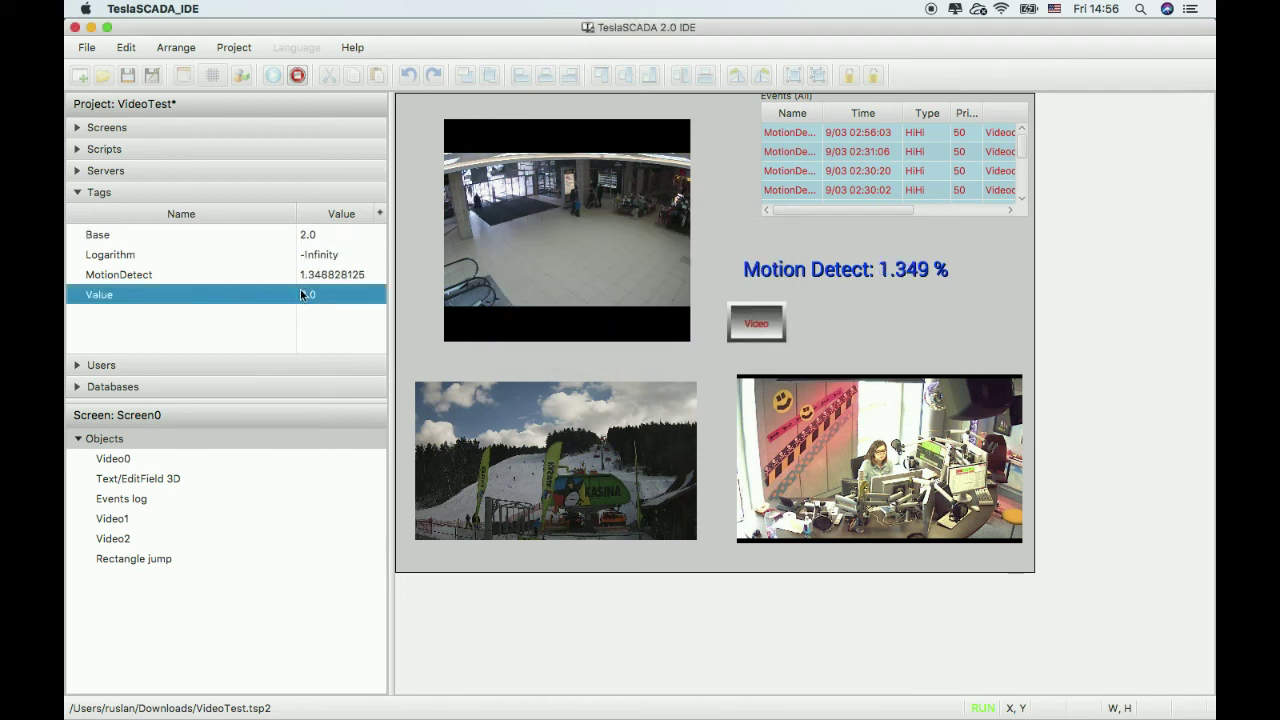
double_click(300, 289)
type("0")
left_click(739, 306)
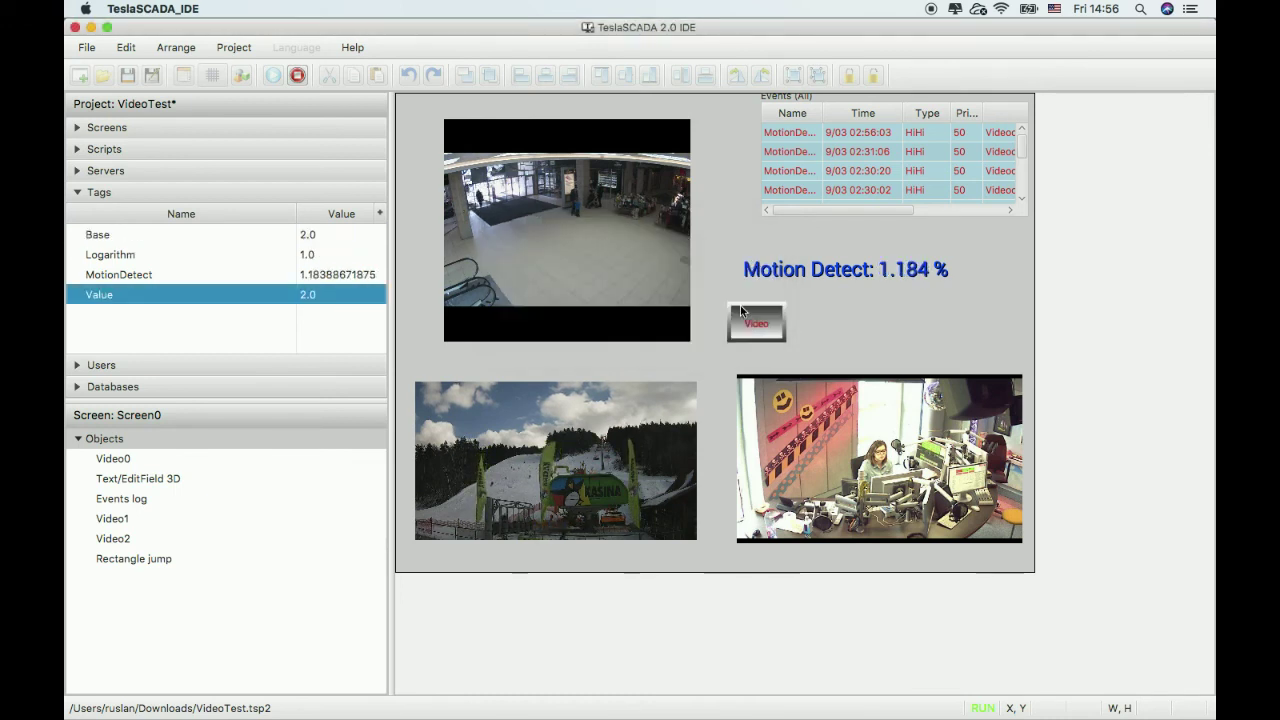
double_click(311, 297)
type("4")
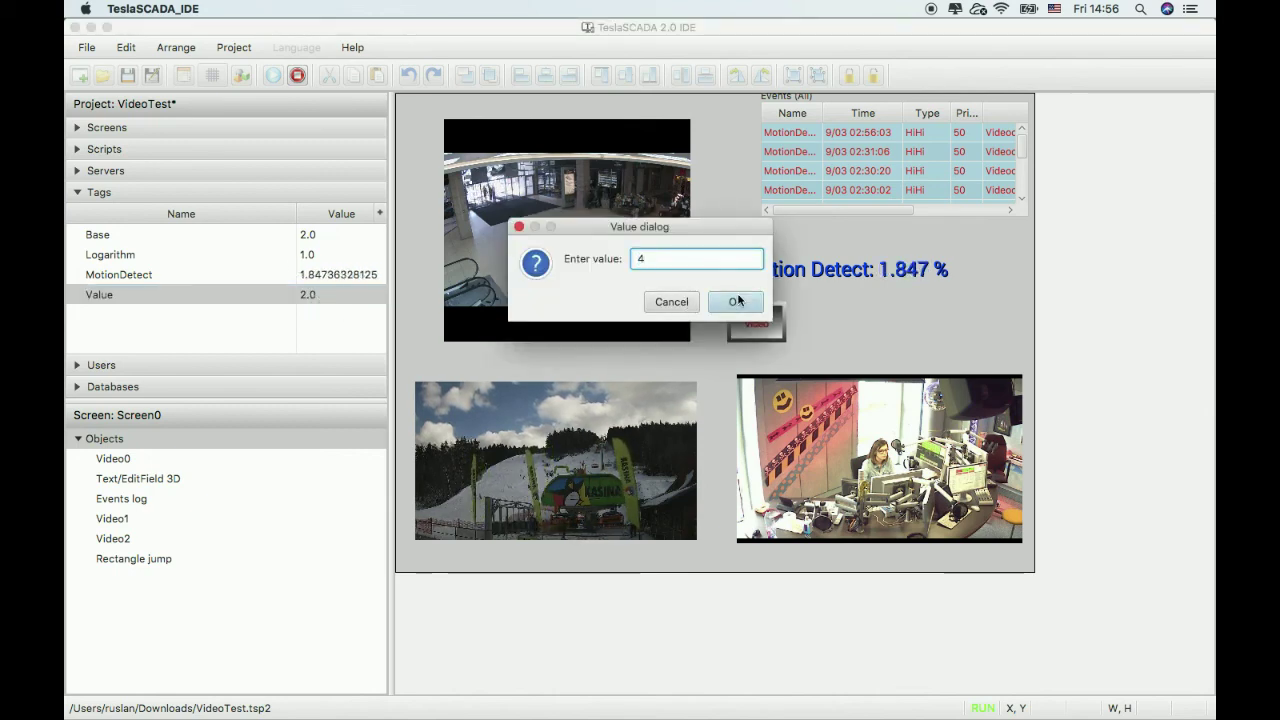
left_click(744, 300)
double_click(310, 297)
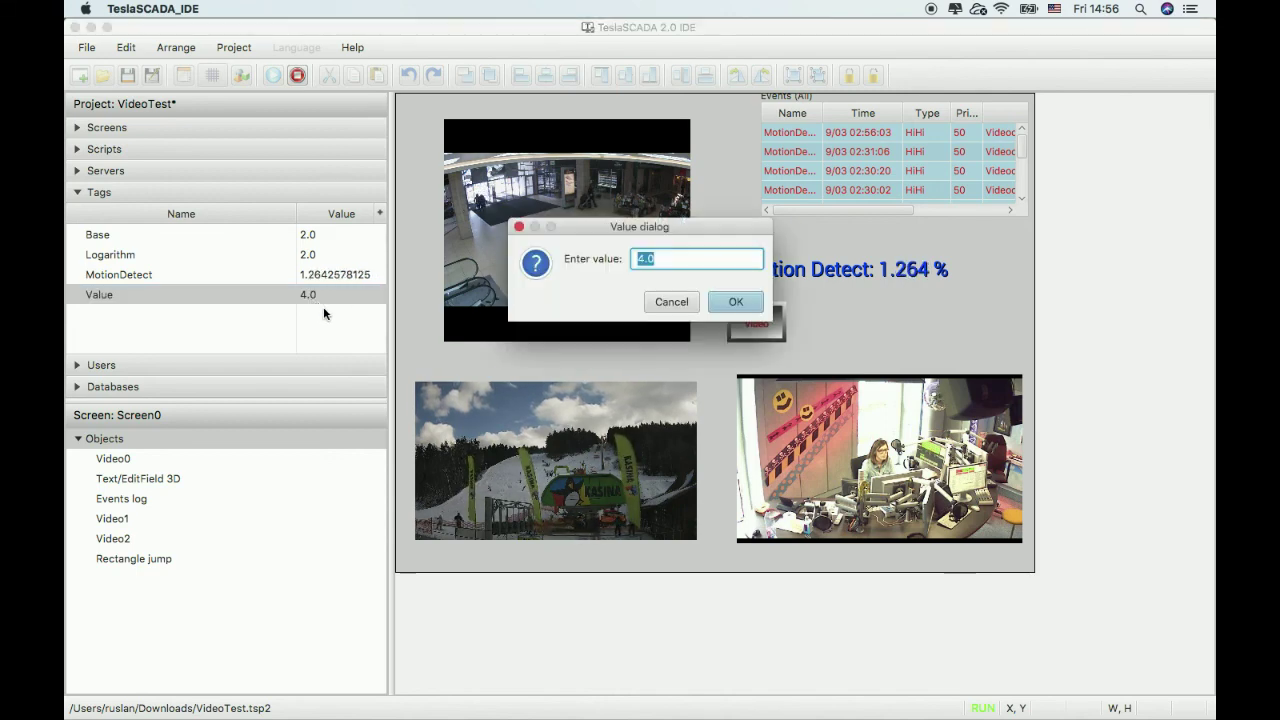
type("8")
left_click(748, 307)
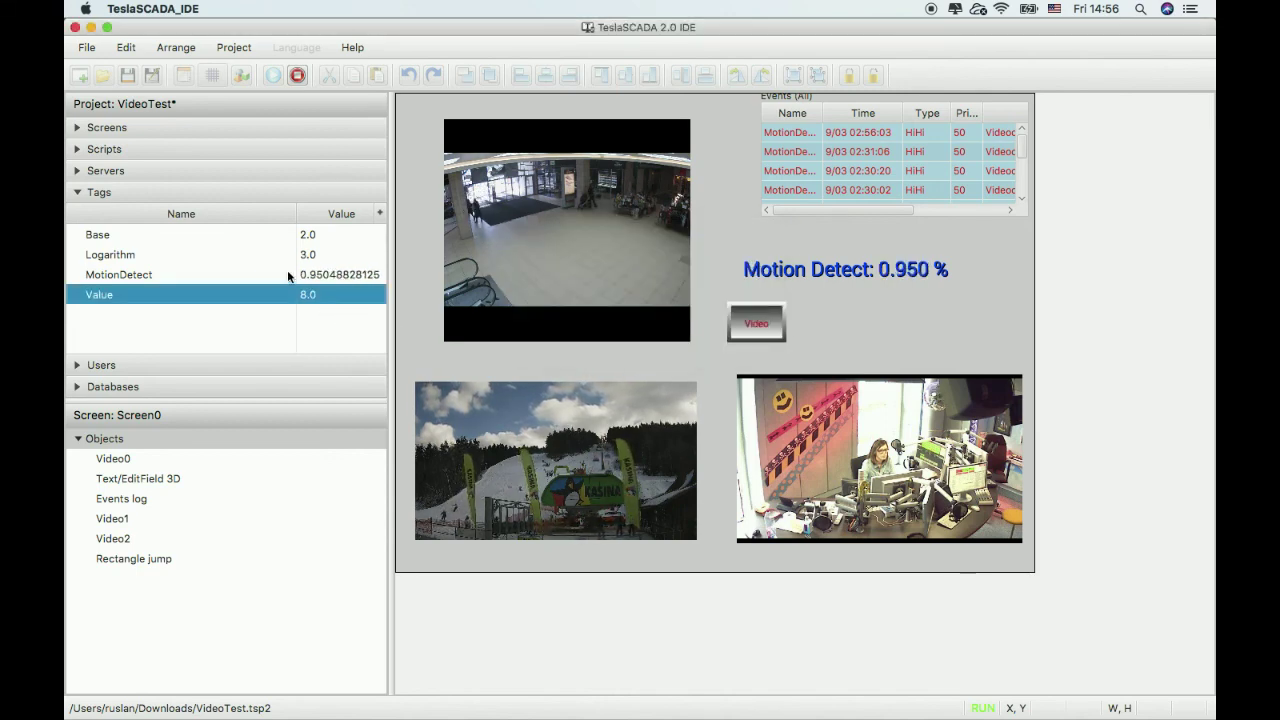